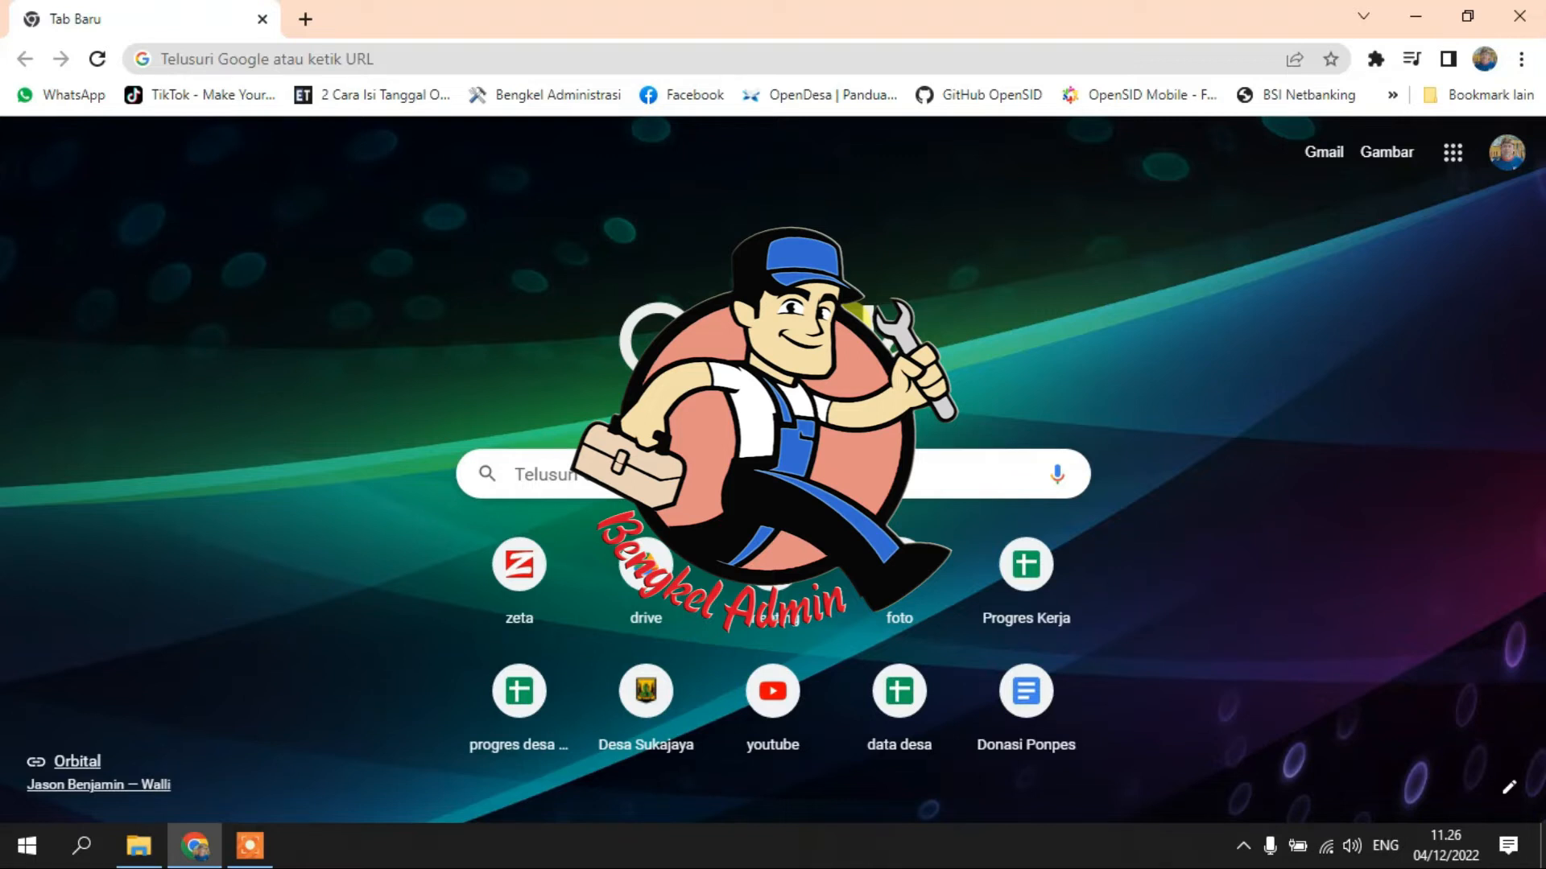
# - Go to wordpress.org and open its Get WordPress download page
pyautogui.click(476, 55)
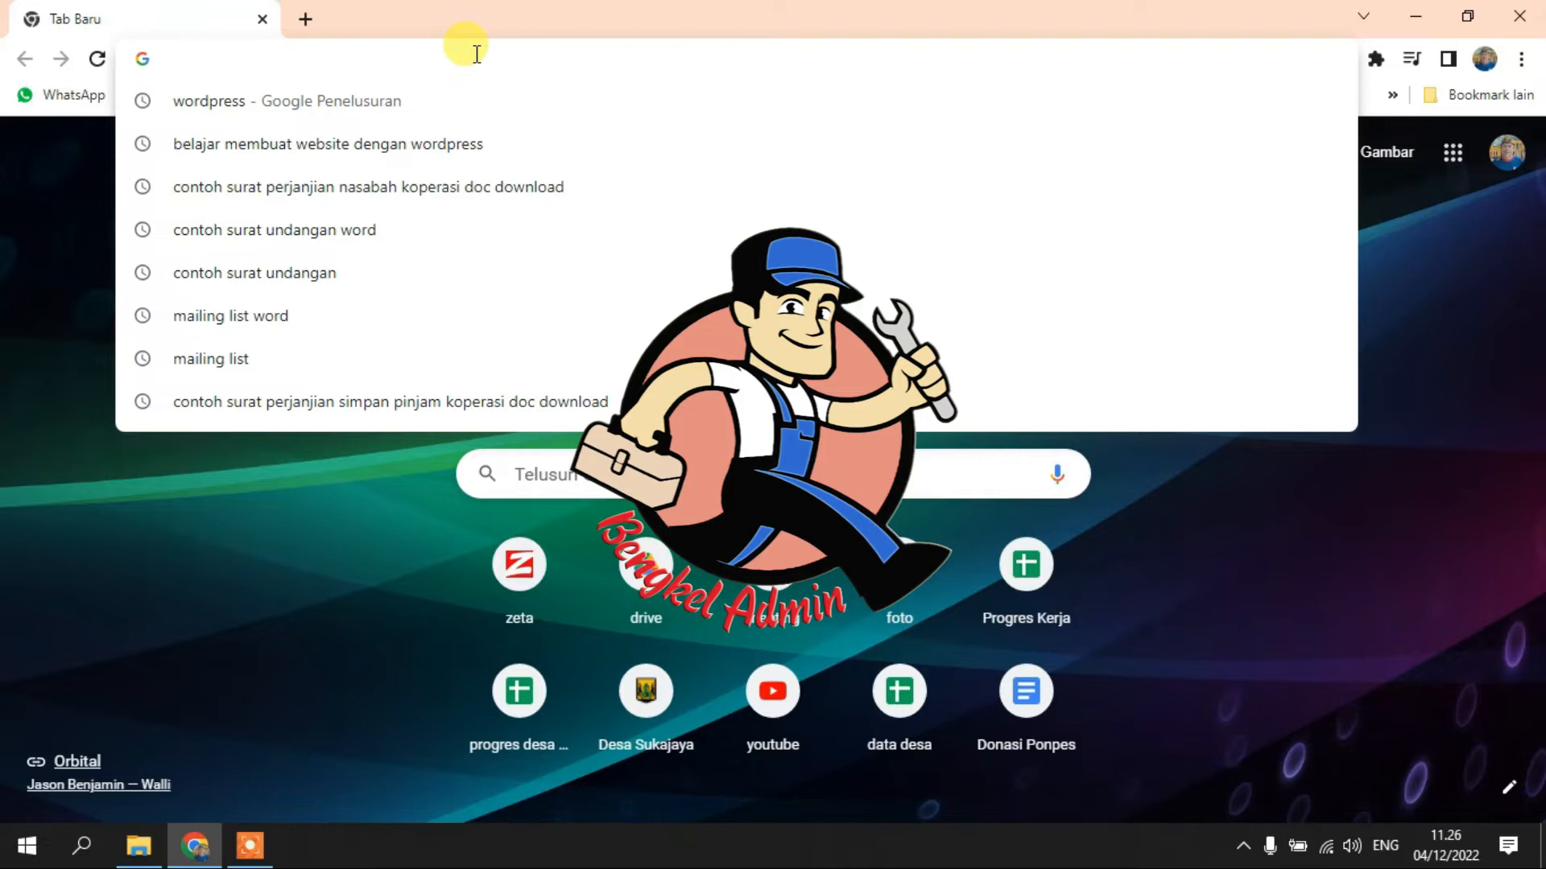
pyautogui.write('wordpress.org')
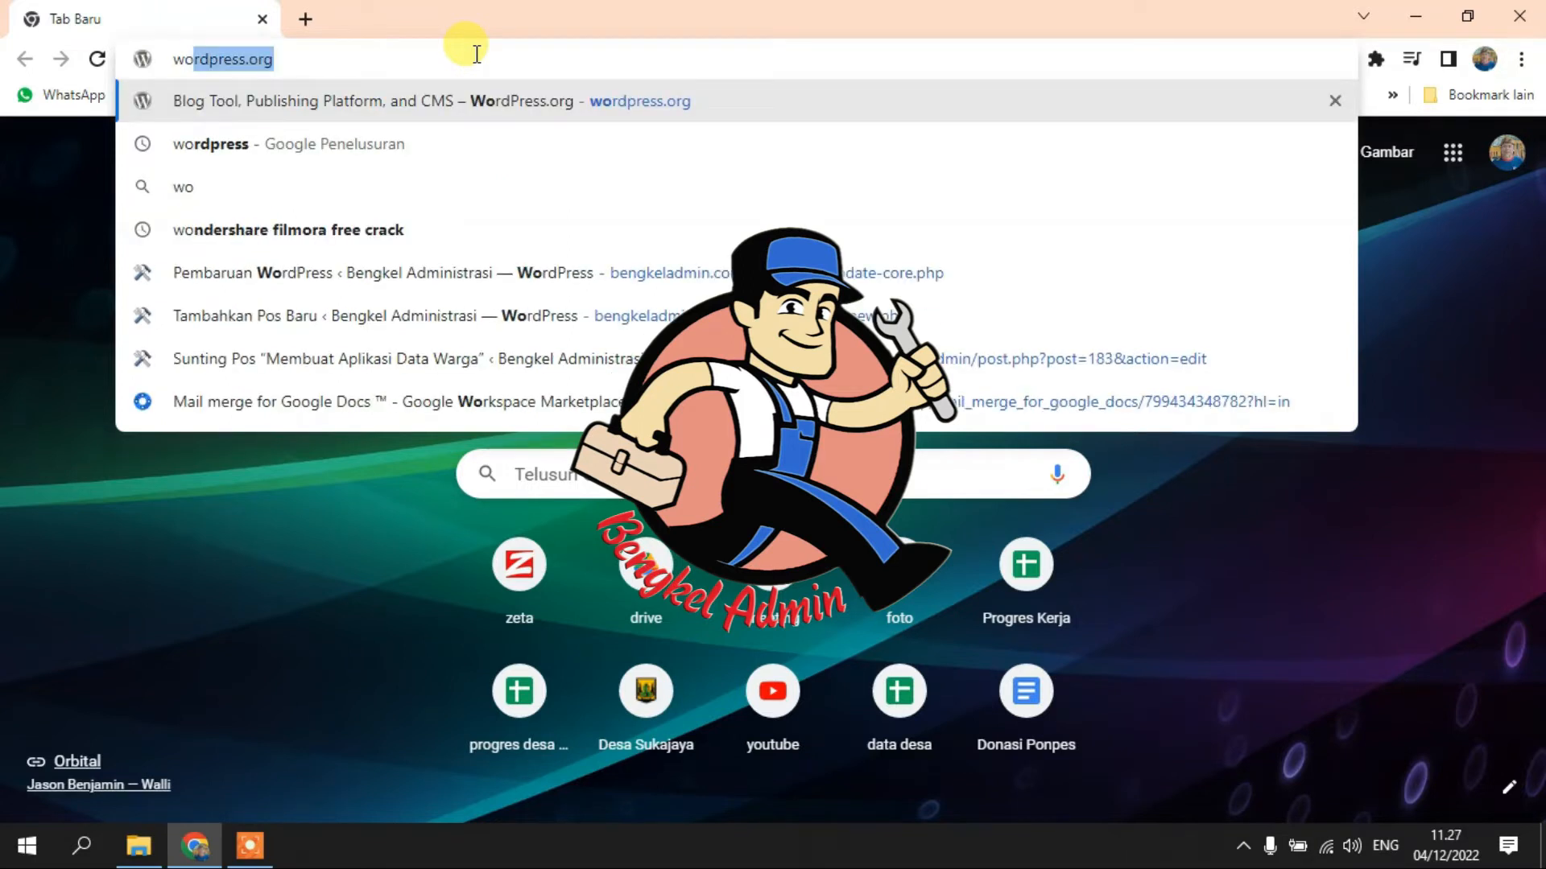
pyautogui.press('Return')
pyautogui.moveTo(515, 251)
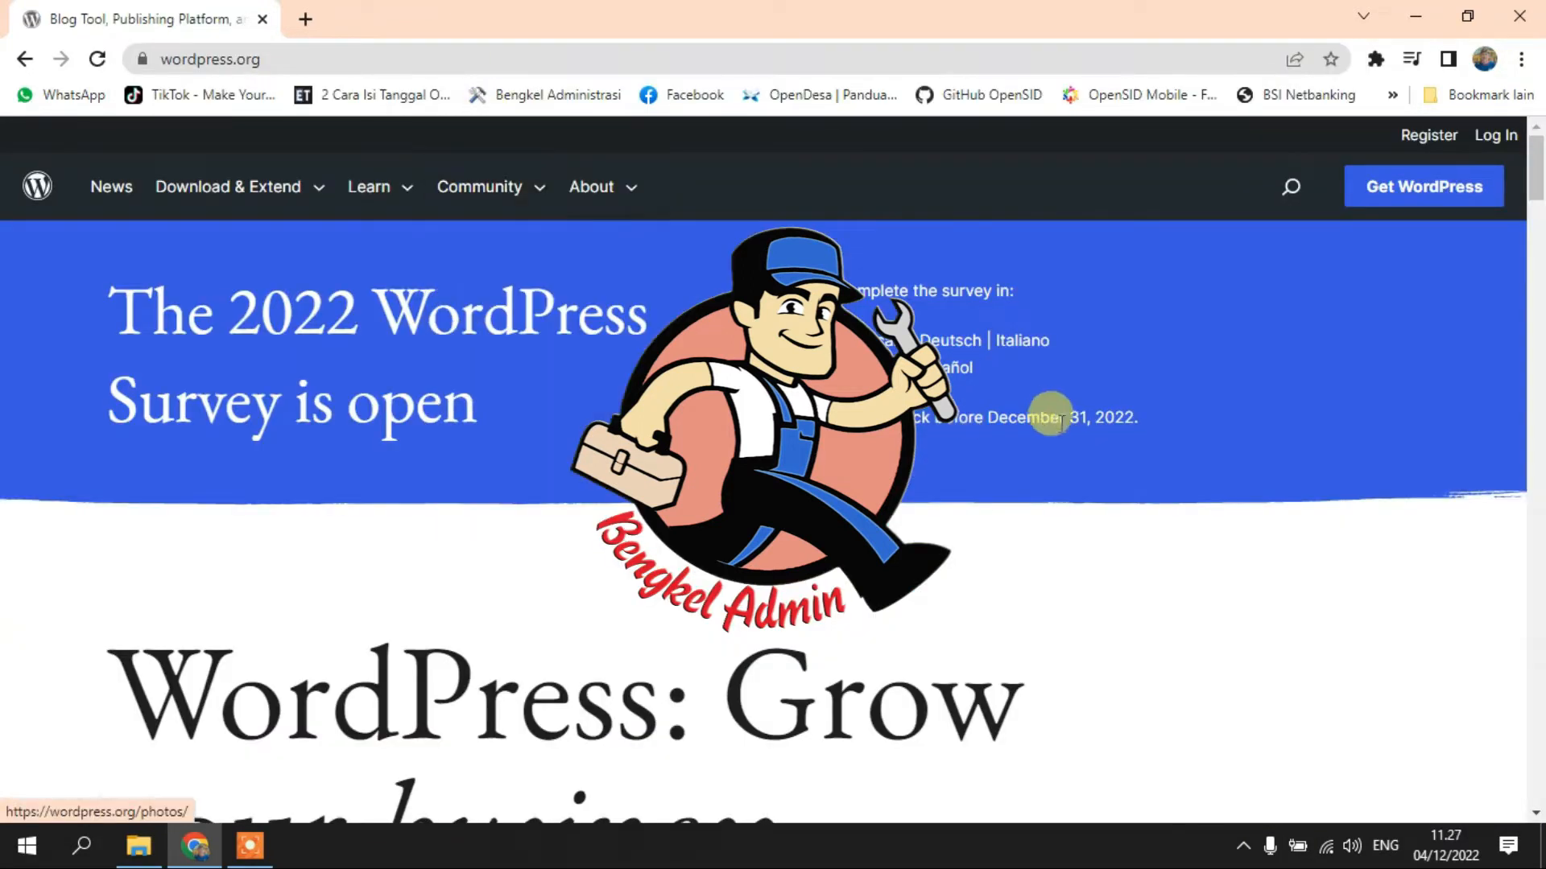
pyautogui.scroll(-8, 1047, 410)
pyautogui.scroll(8, 968, 427)
pyautogui.click(1399, 183)
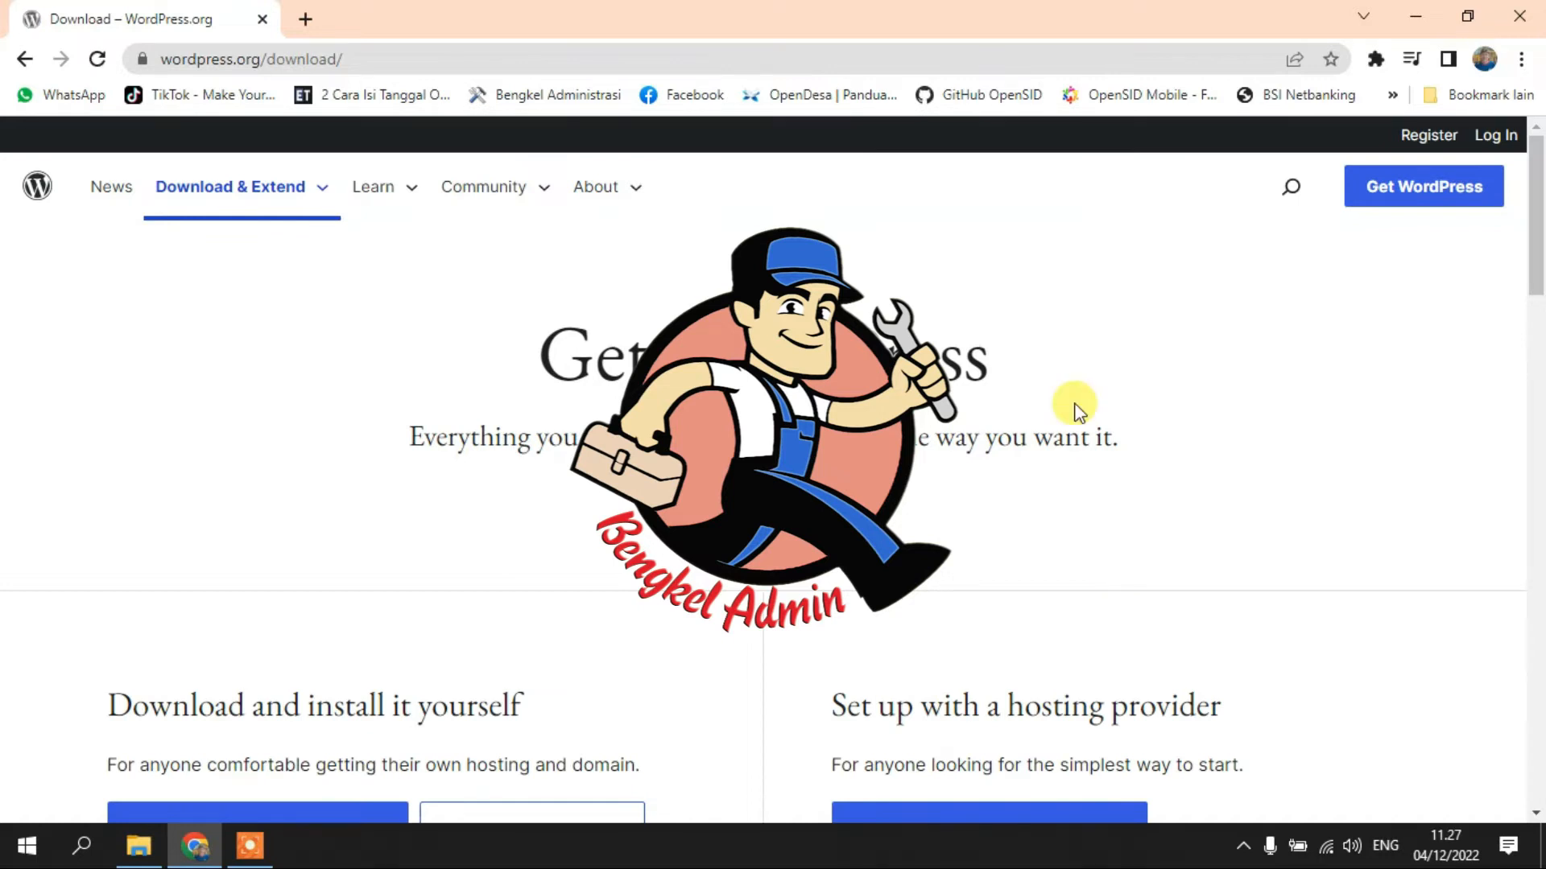
pyautogui.scroll(-4, 1079, 410)
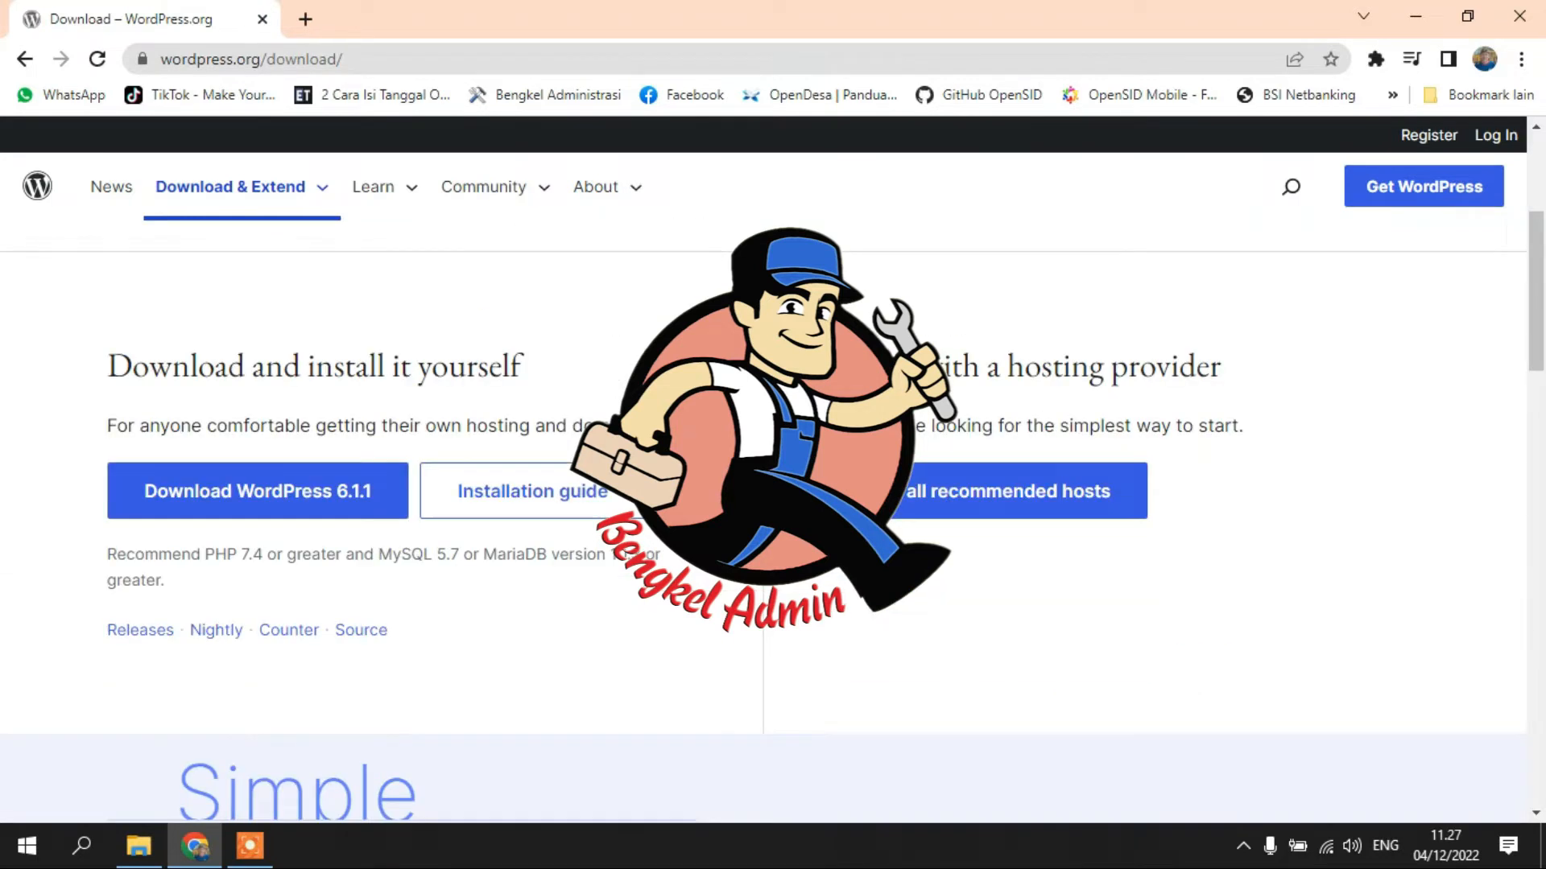
pyautogui.click(327, 497)
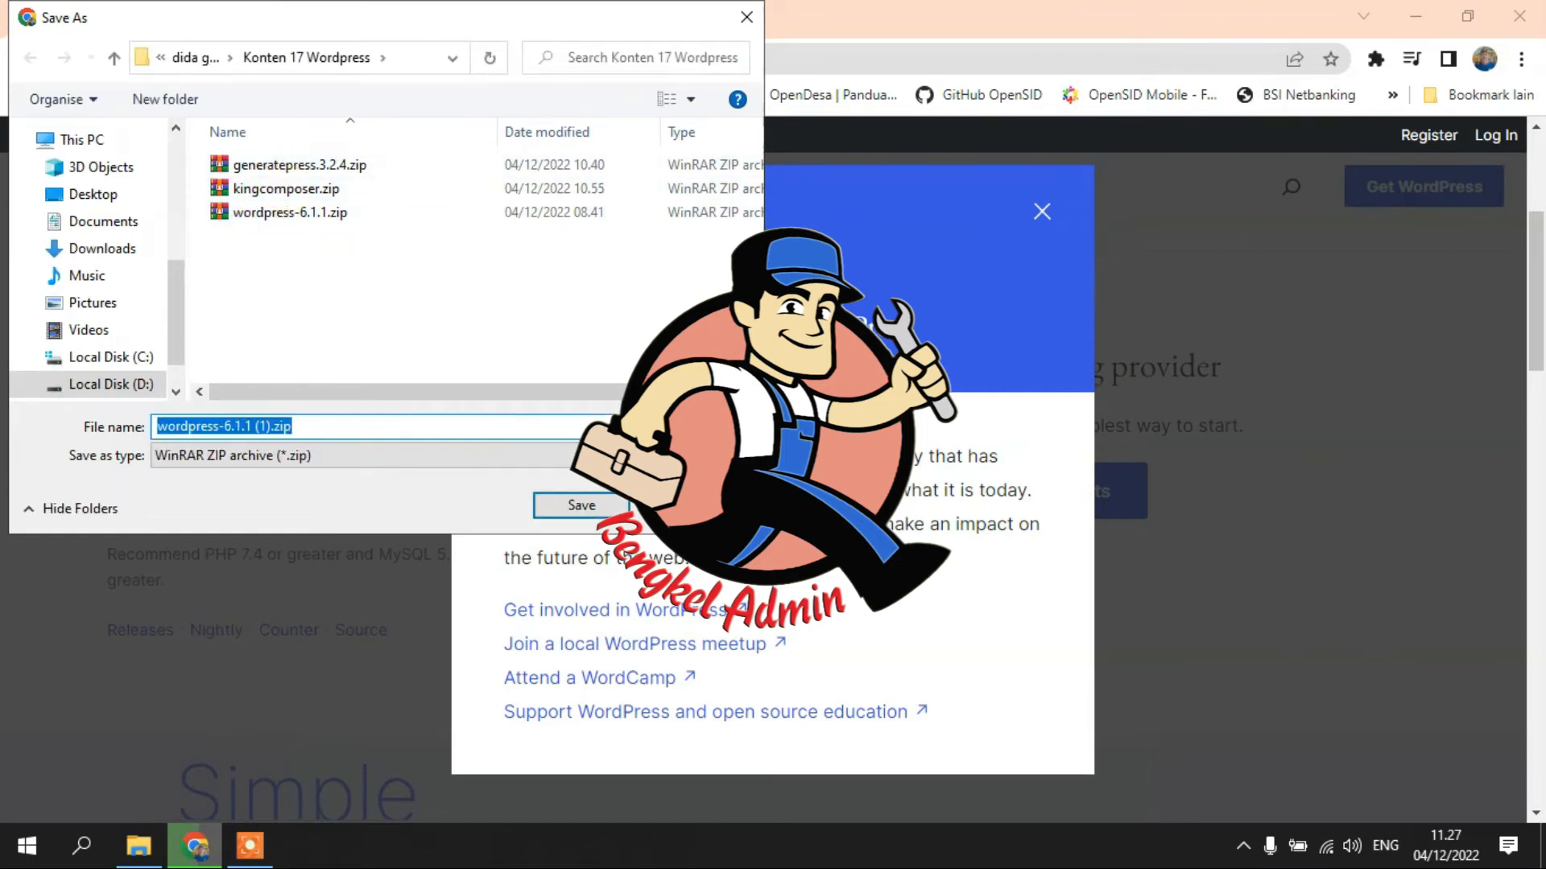
pyautogui.click(690, 506)
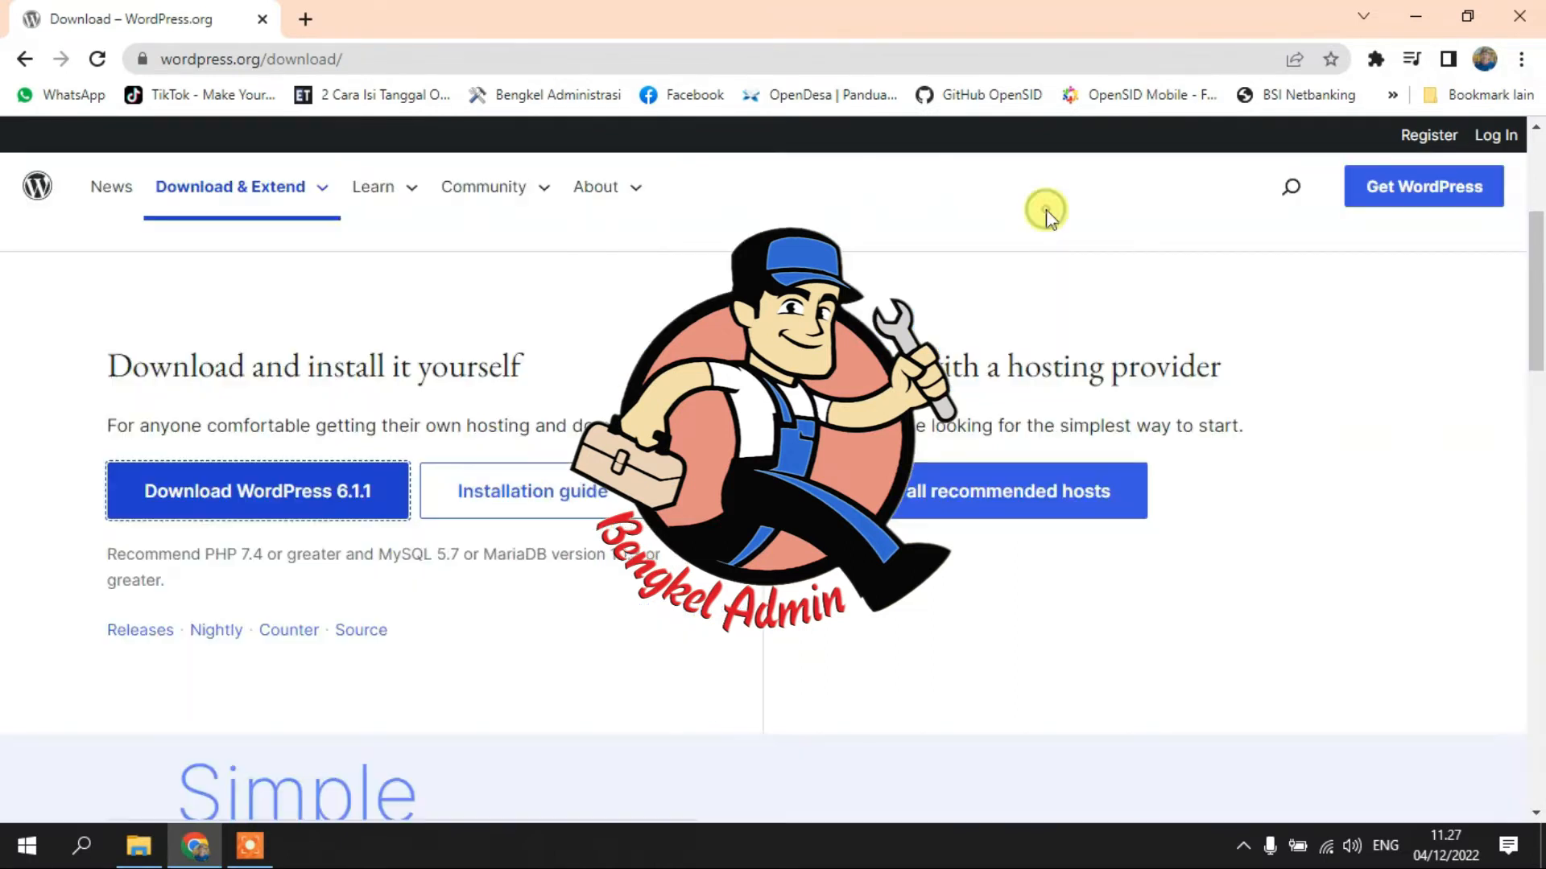
pyautogui.click(1042, 213)
# - Open the WordPress.org Themes directory from Download & Extend and browse the theme grid
pyautogui.scroll(3, 330, 242)
pyautogui.moveTo(248, 210)
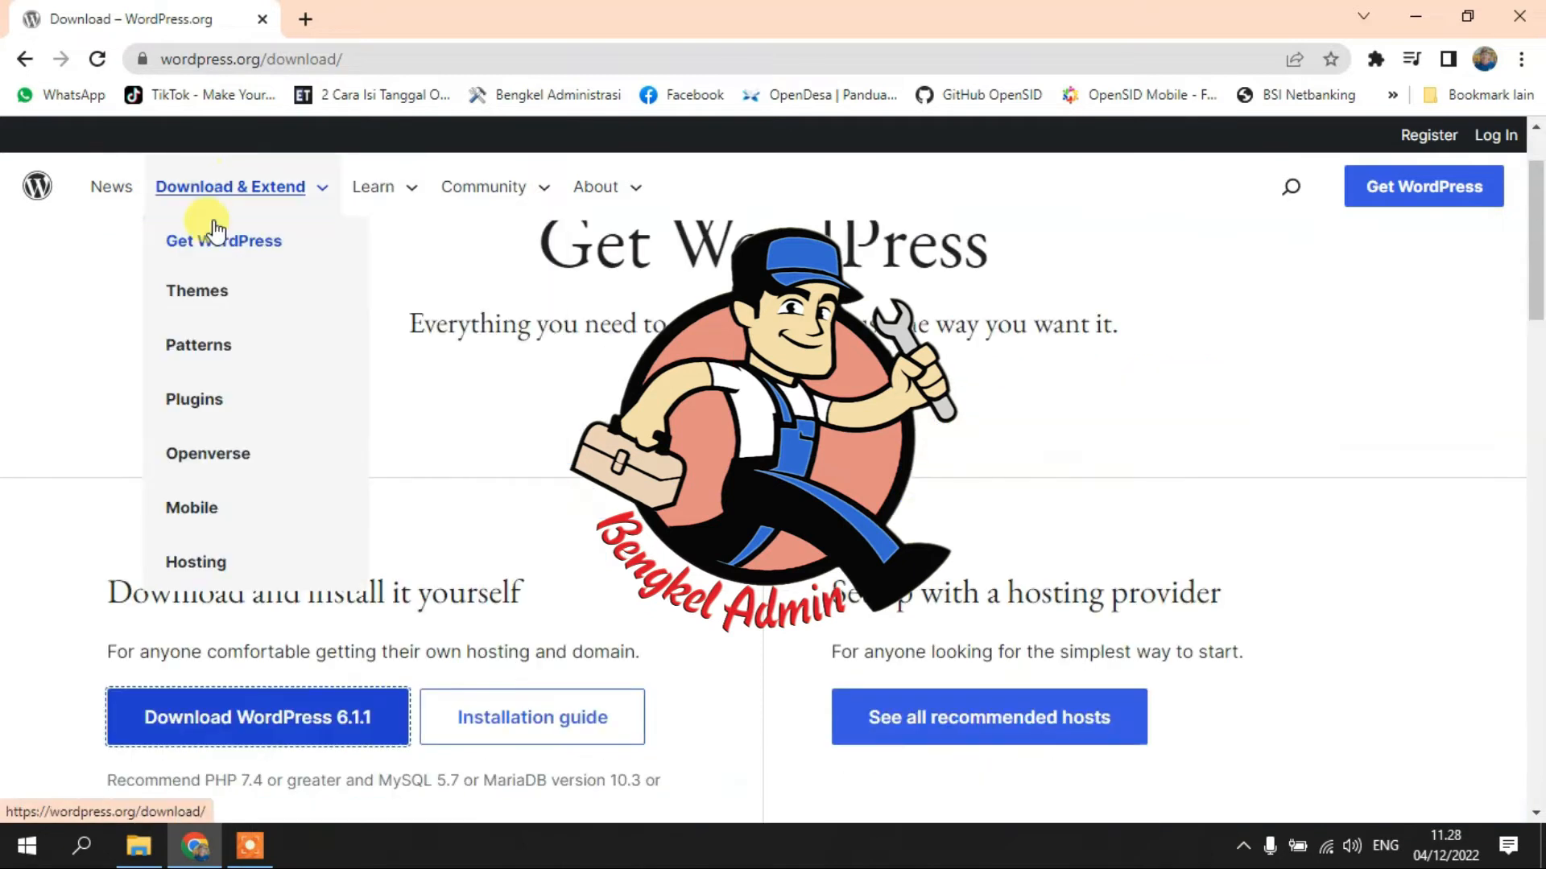
pyautogui.click(200, 295)
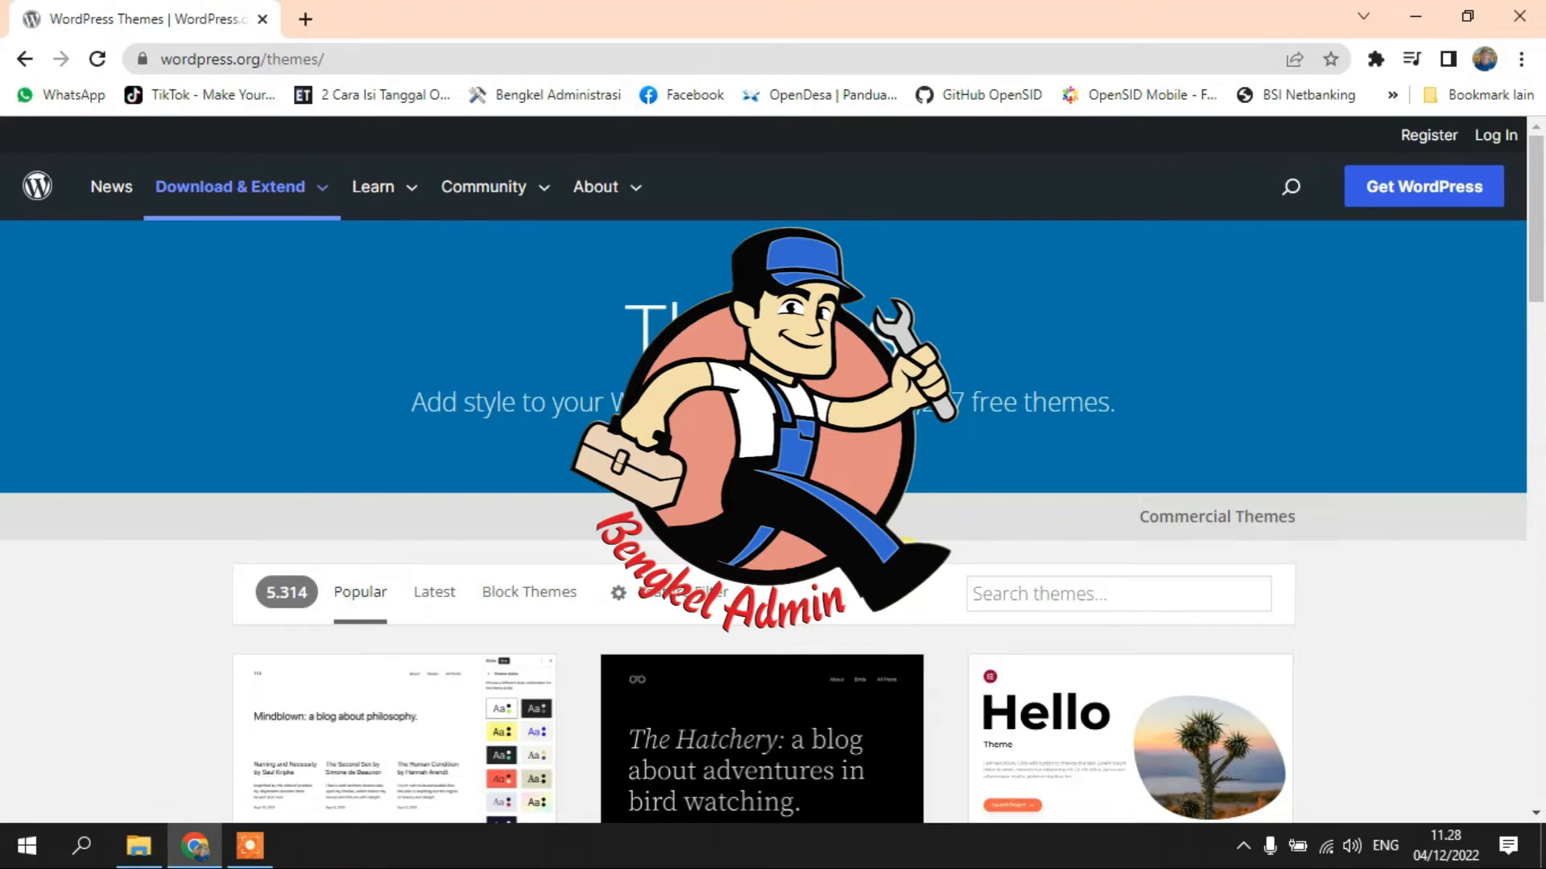
pyautogui.scroll(-3, 764, 483)
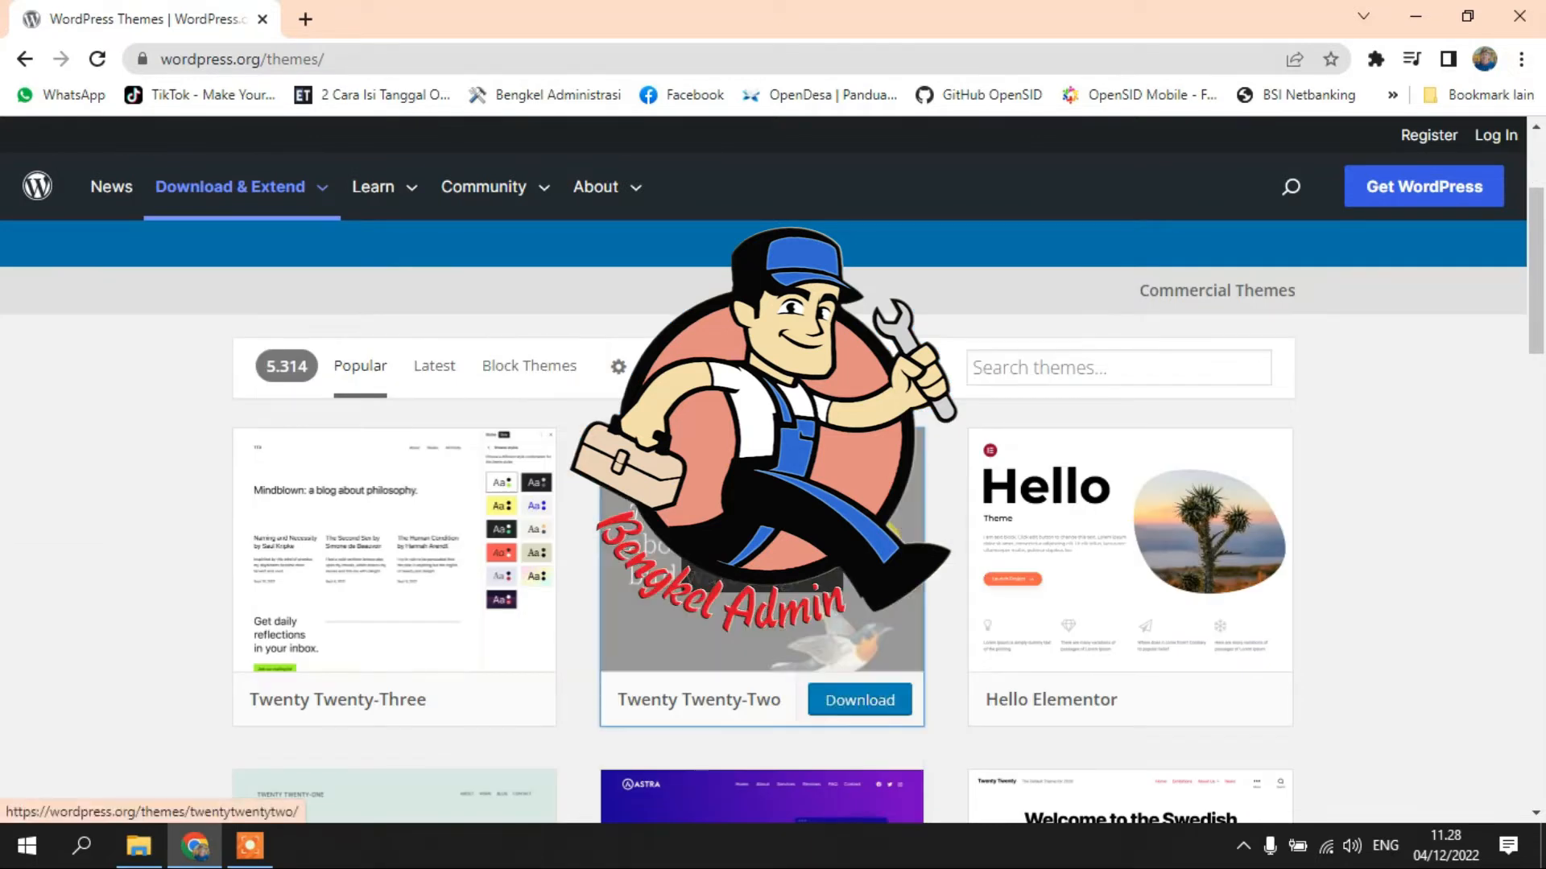
pyautogui.moveTo(418, 578)
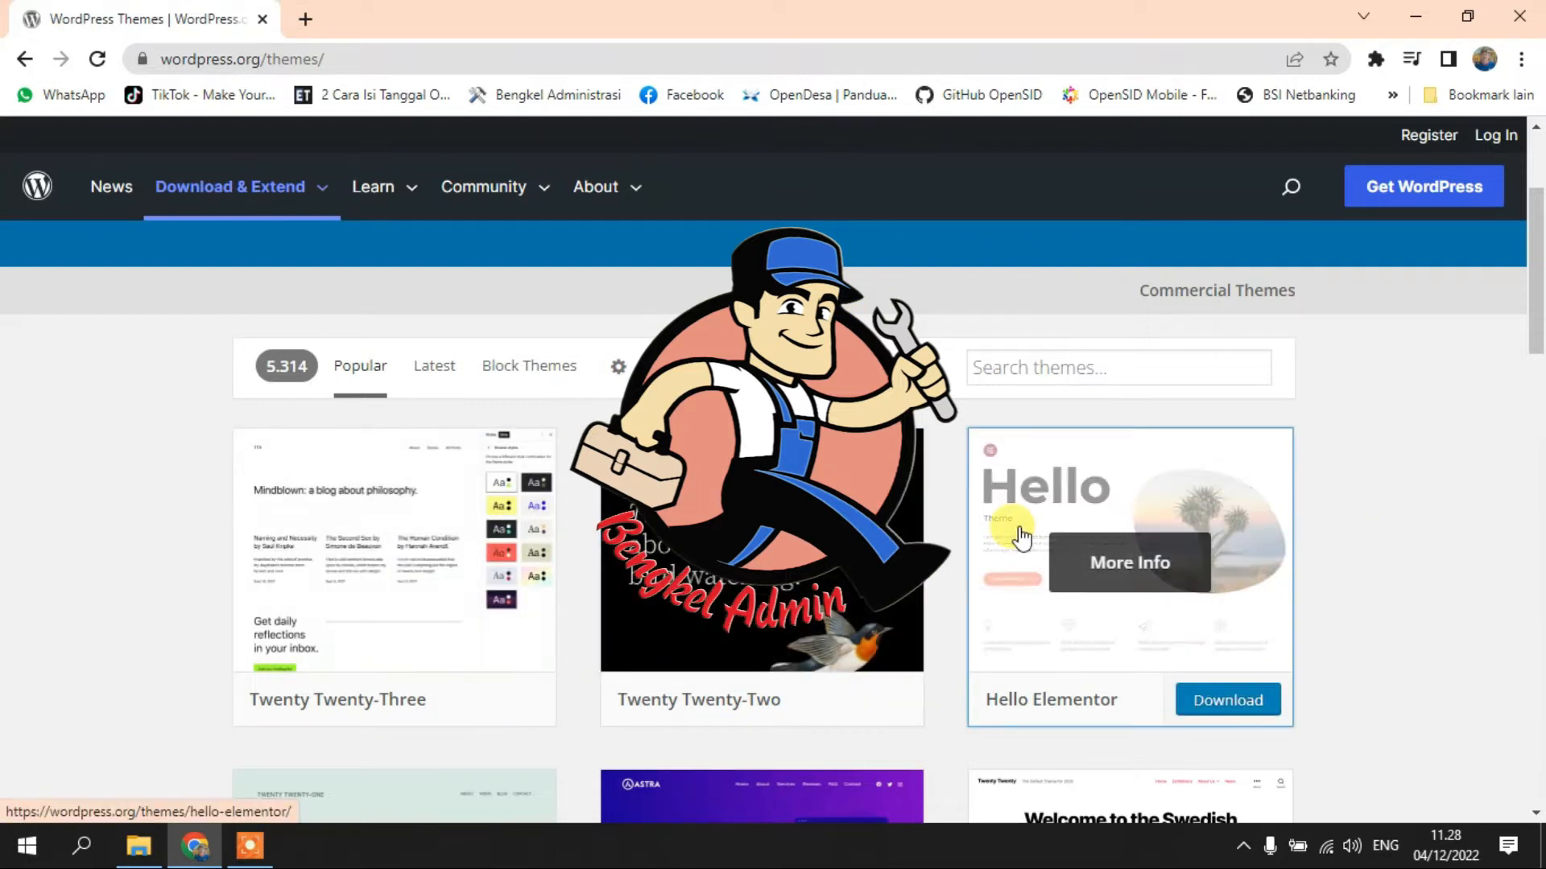
pyautogui.scroll(-8, 762, 563)
pyautogui.scroll(9, 299, 250)
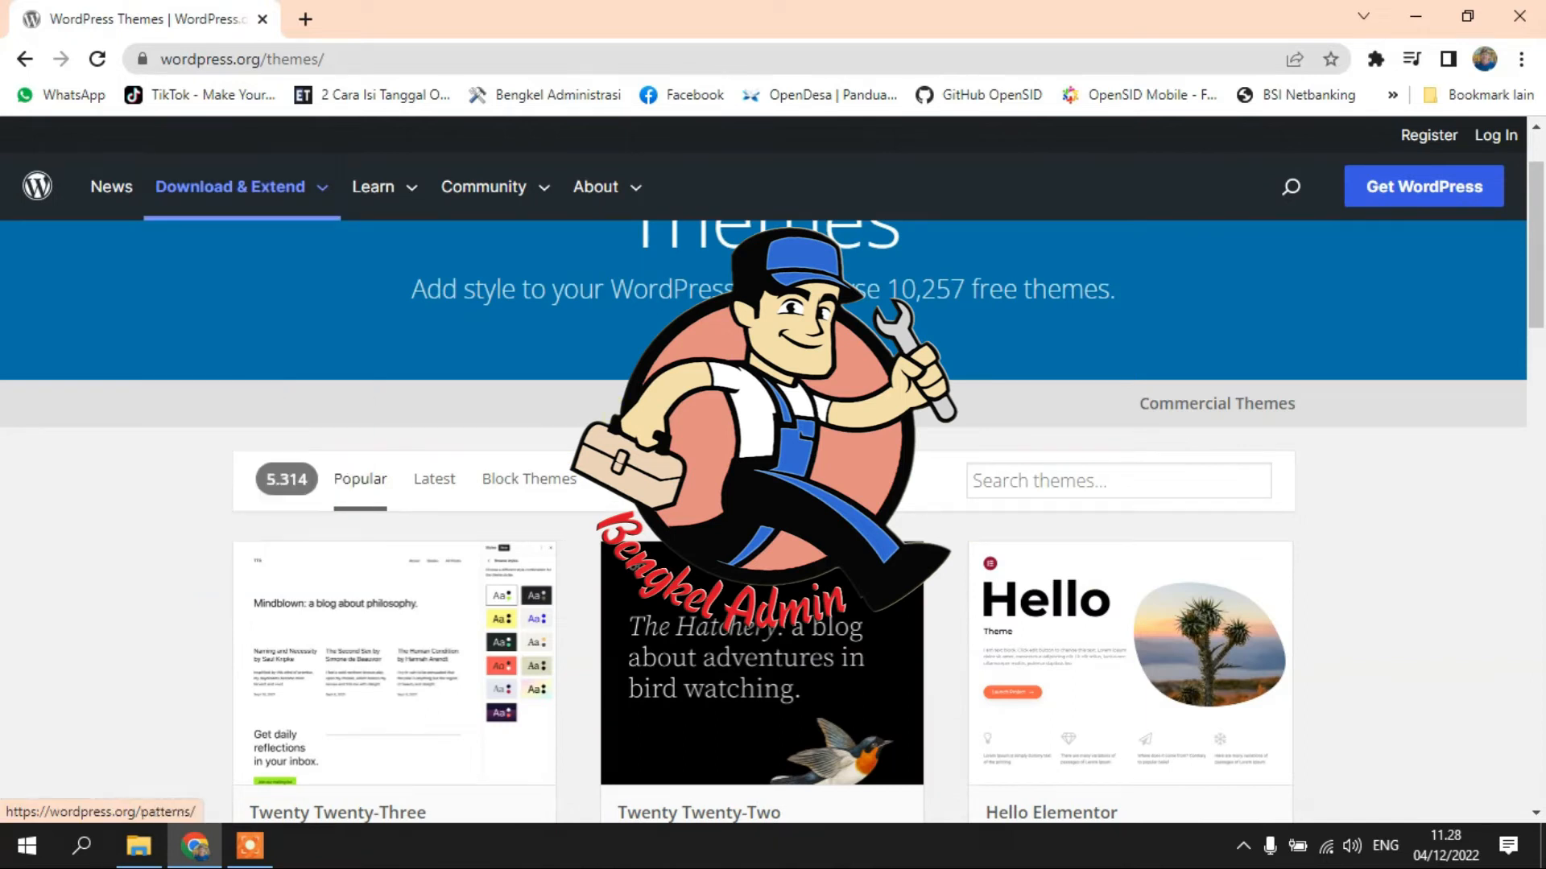
pyautogui.scroll(-10, 287, 241)
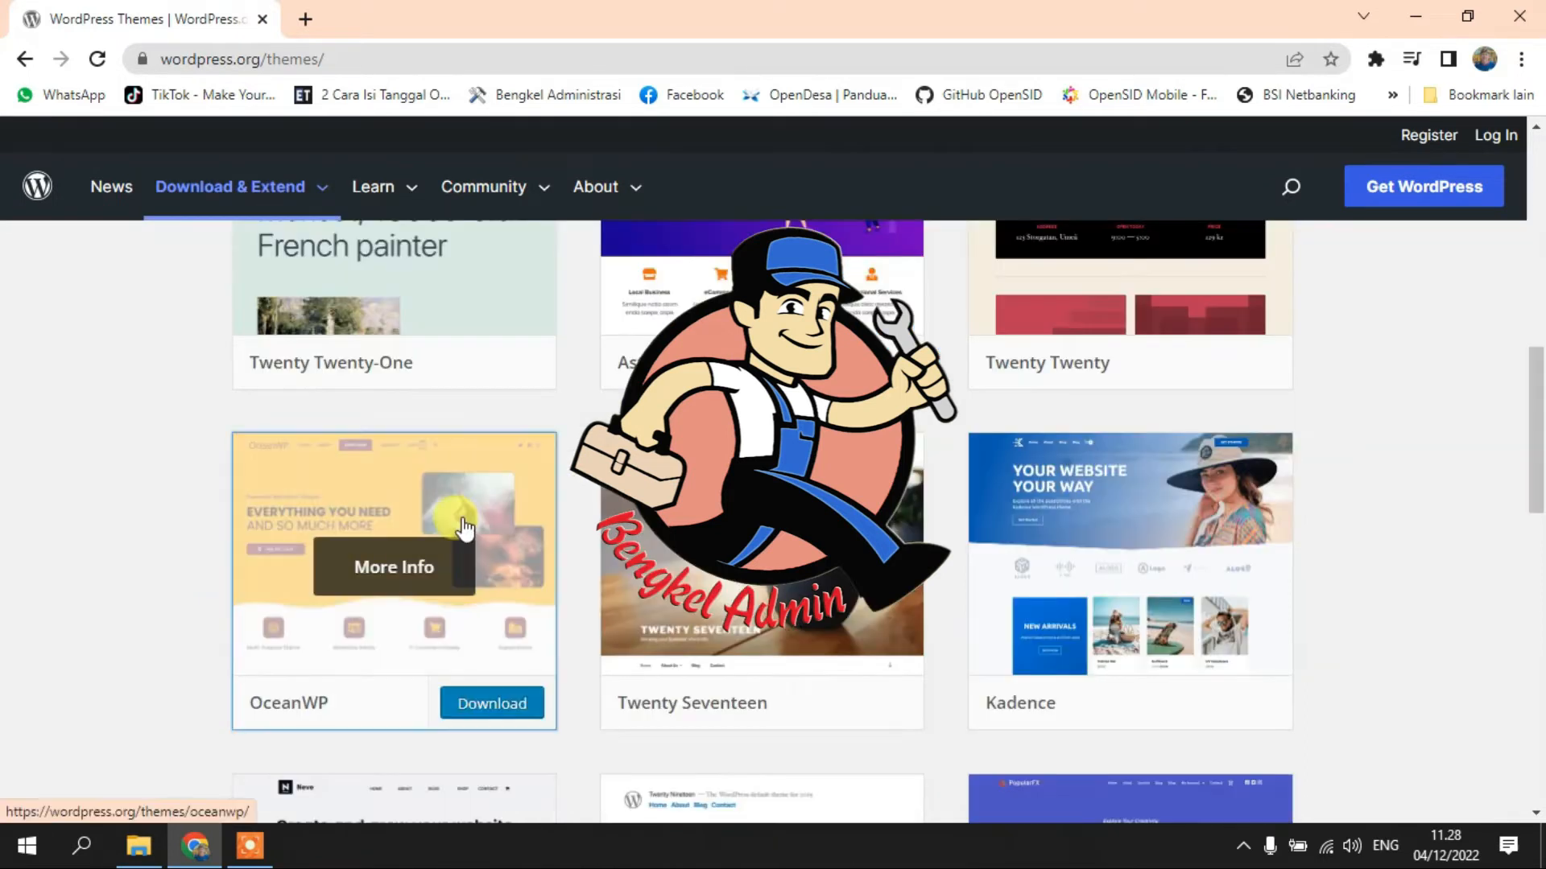
pyautogui.scroll(9, 346, 515)
# - Open the Plugins directory and scroll through the Featured Plugins list
pyautogui.moveTo(310, 197)
pyautogui.click(214, 409)
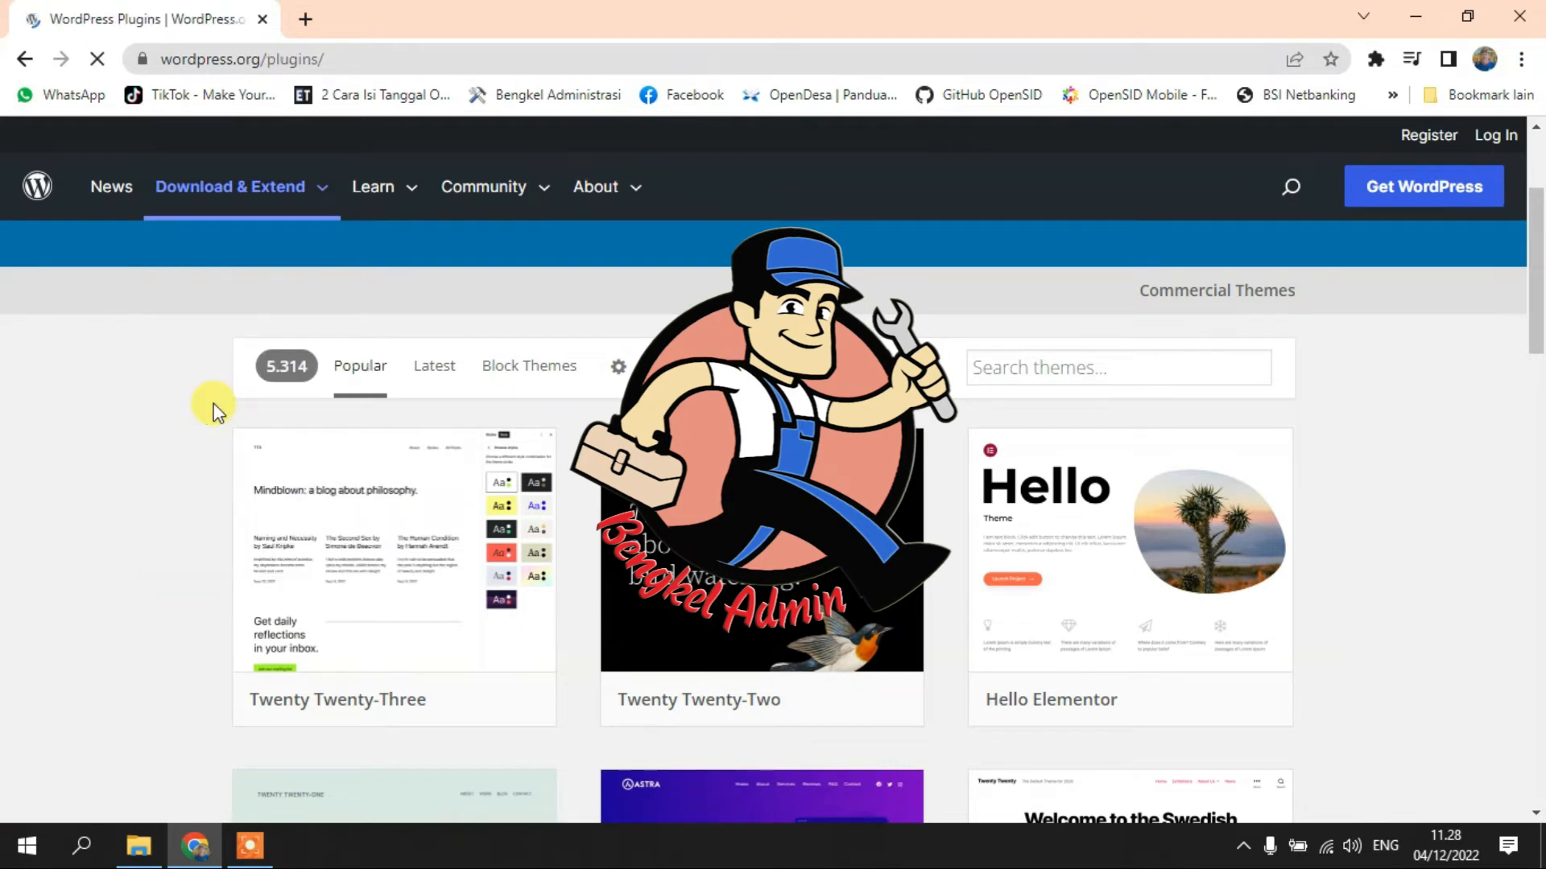
pyautogui.scroll(-6, 212, 406)
pyautogui.scroll(-6, 905, 520)
pyautogui.scroll(10, 906, 520)
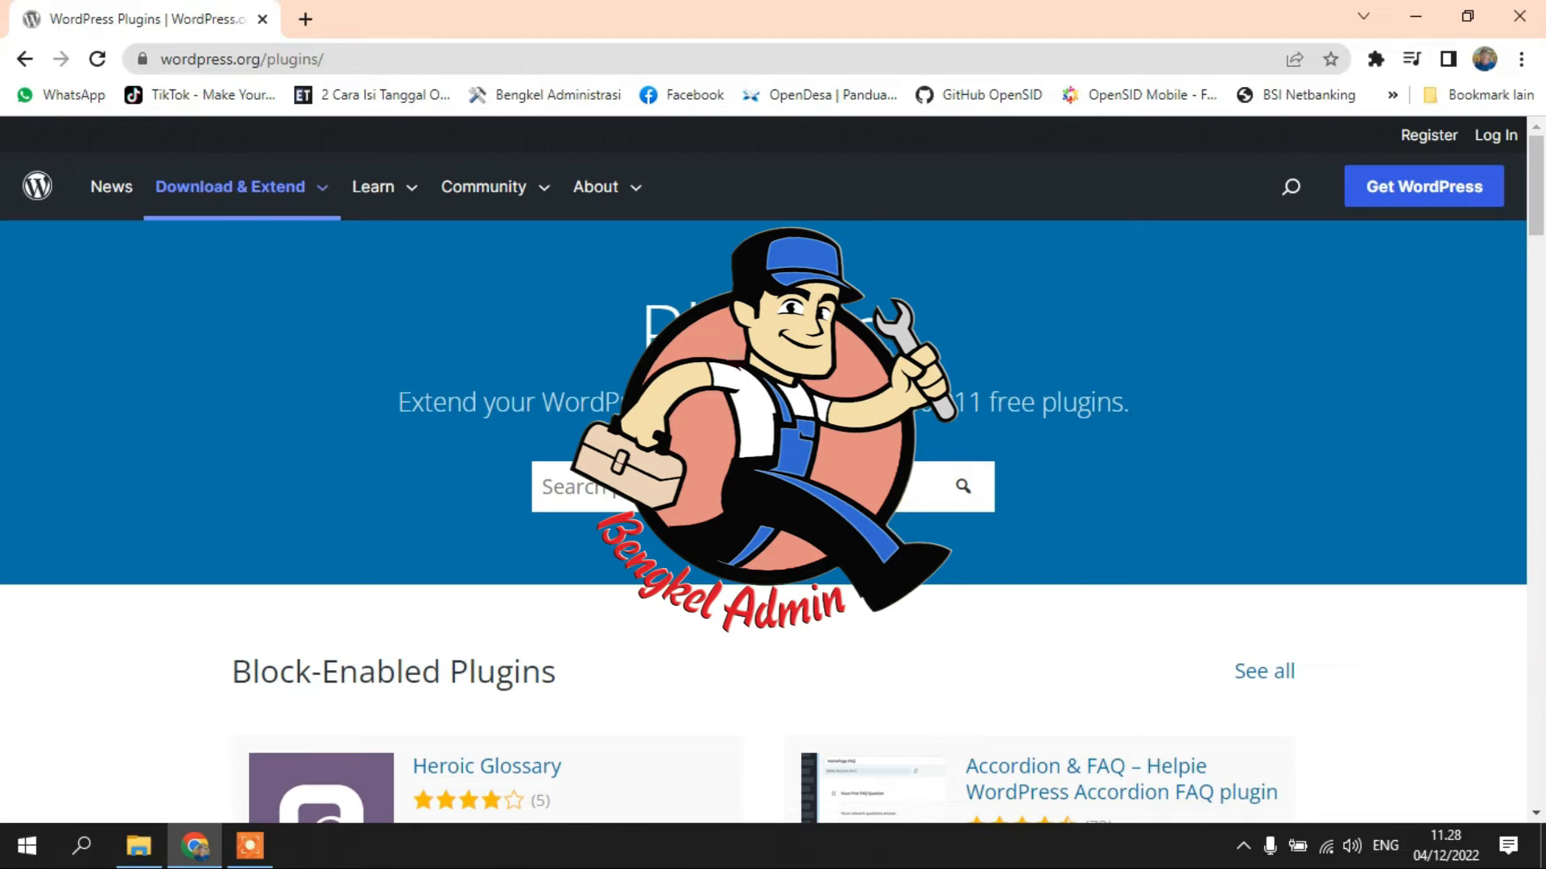
pyautogui.scroll(-5, 626, 515)
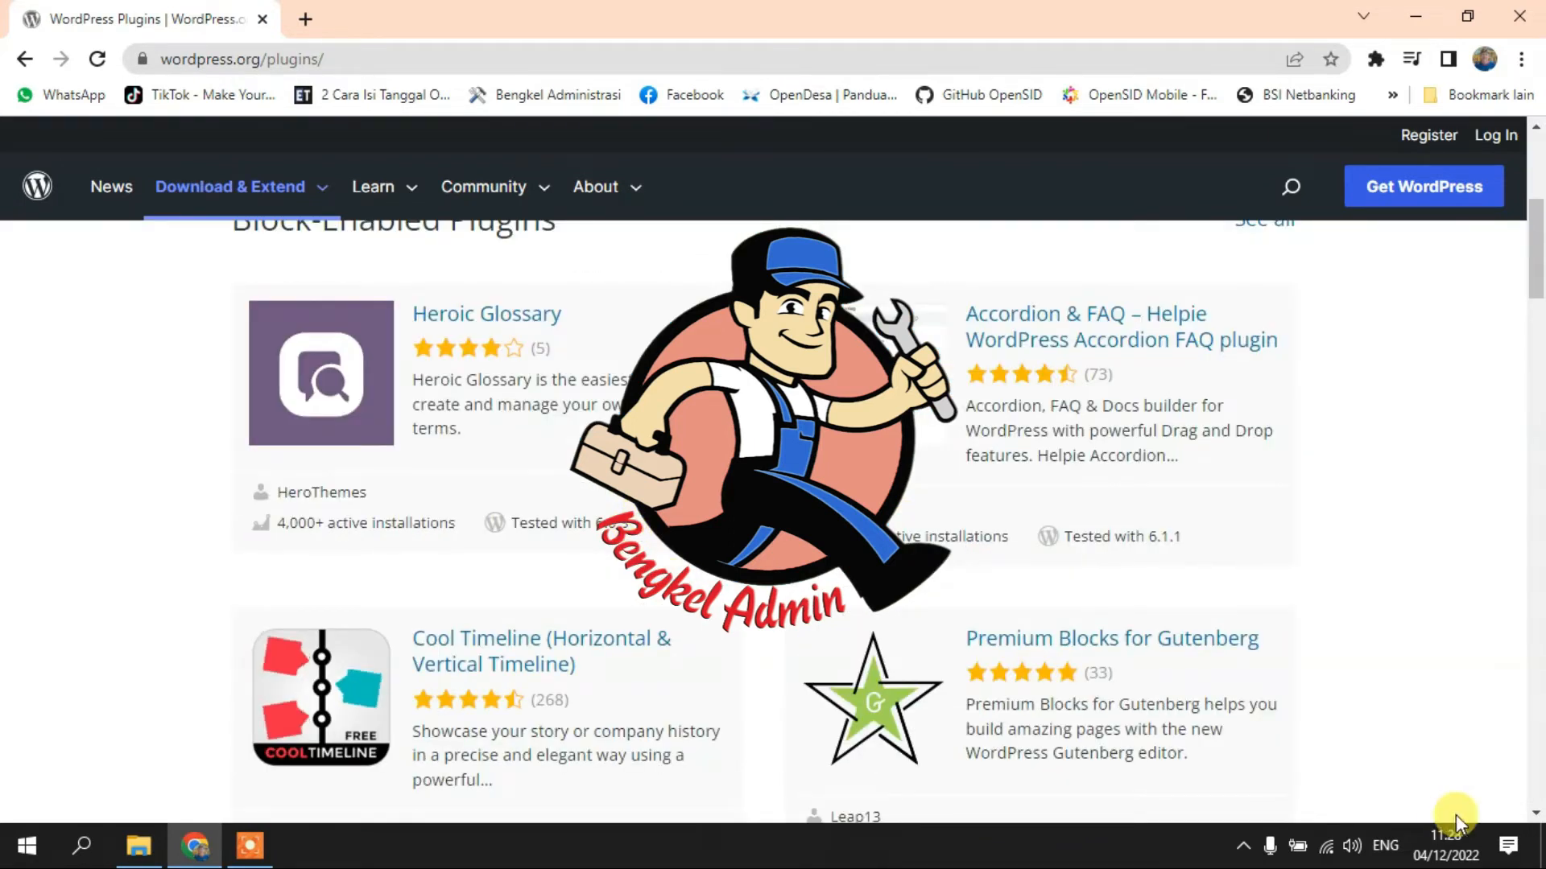
pyautogui.scroll(-6, 322, 597)
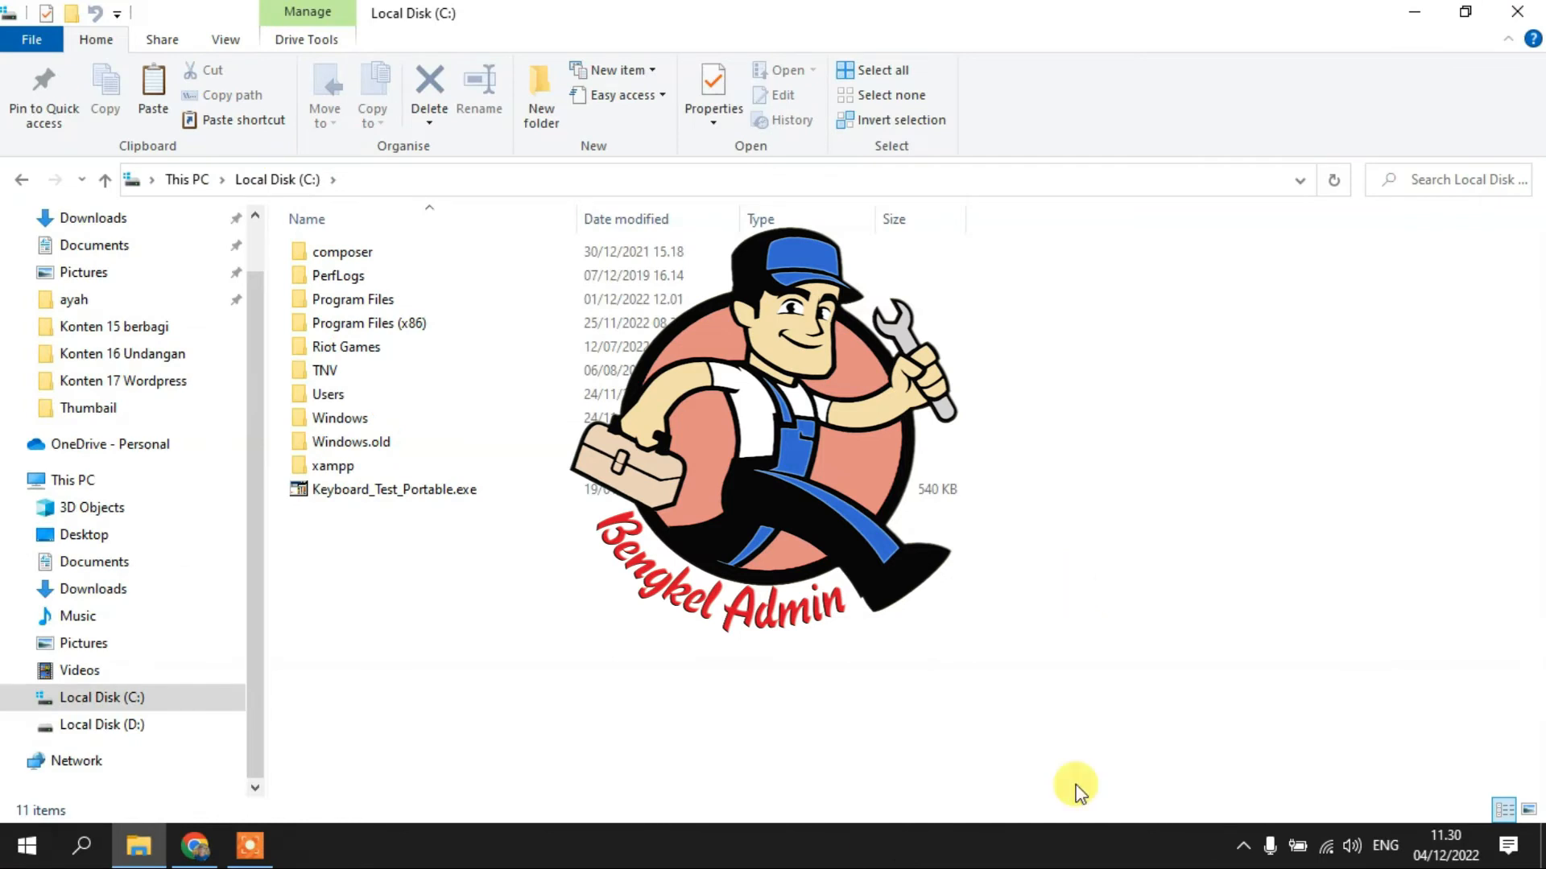
# - Navigate to C:\xampp\htdocs, where wordpress-6.1.1.zip is stored
pyautogui.click(20, 698)
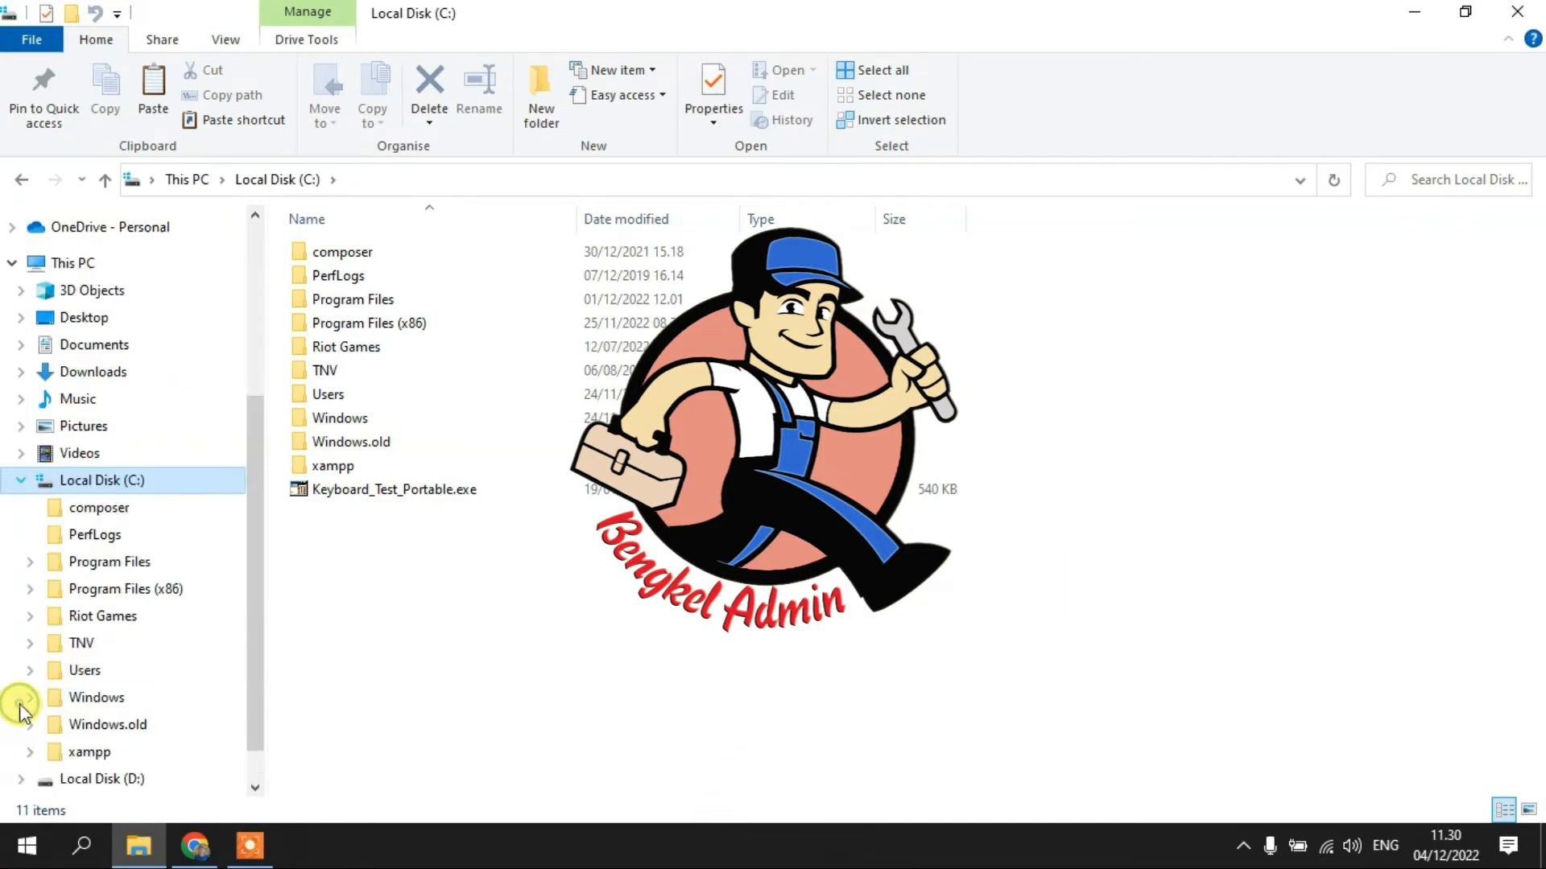
pyautogui.doubleClick(338, 467)
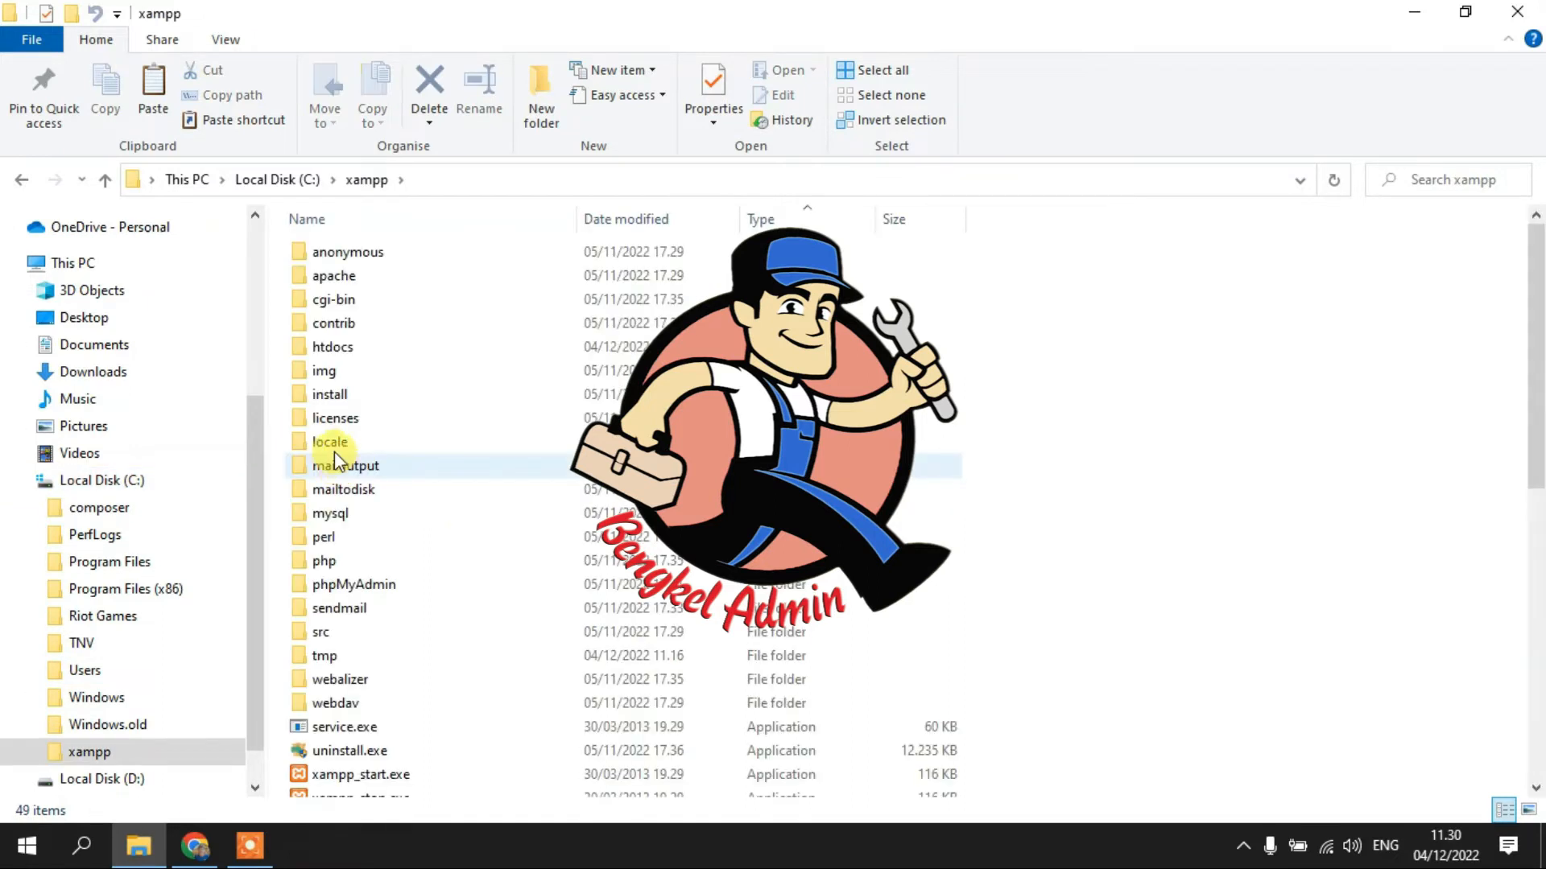
pyautogui.click(342, 348)
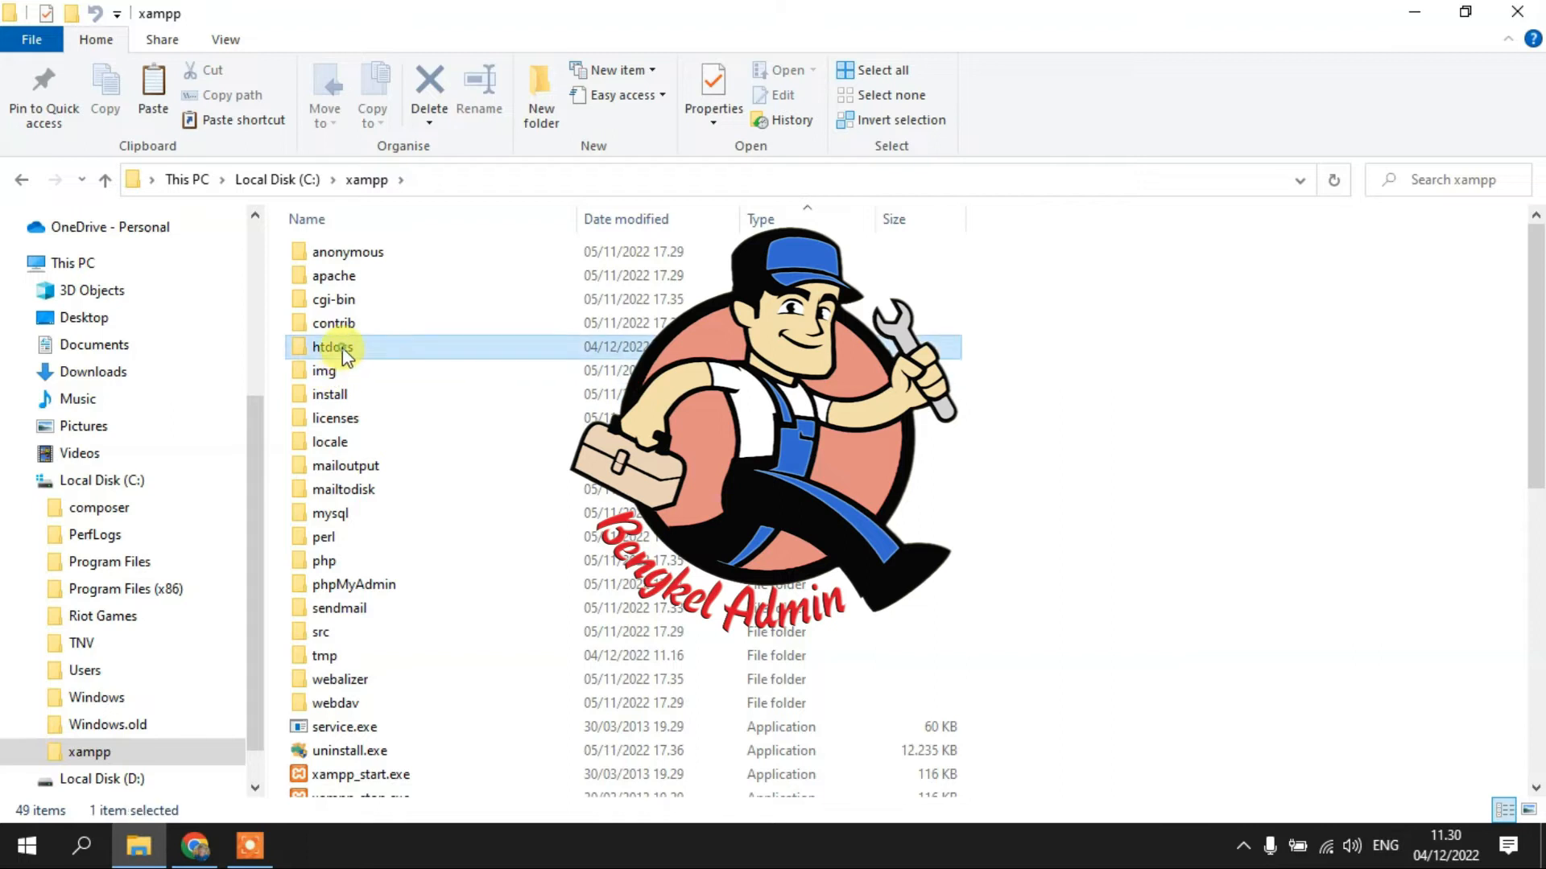
pyautogui.doubleClick(341, 349)
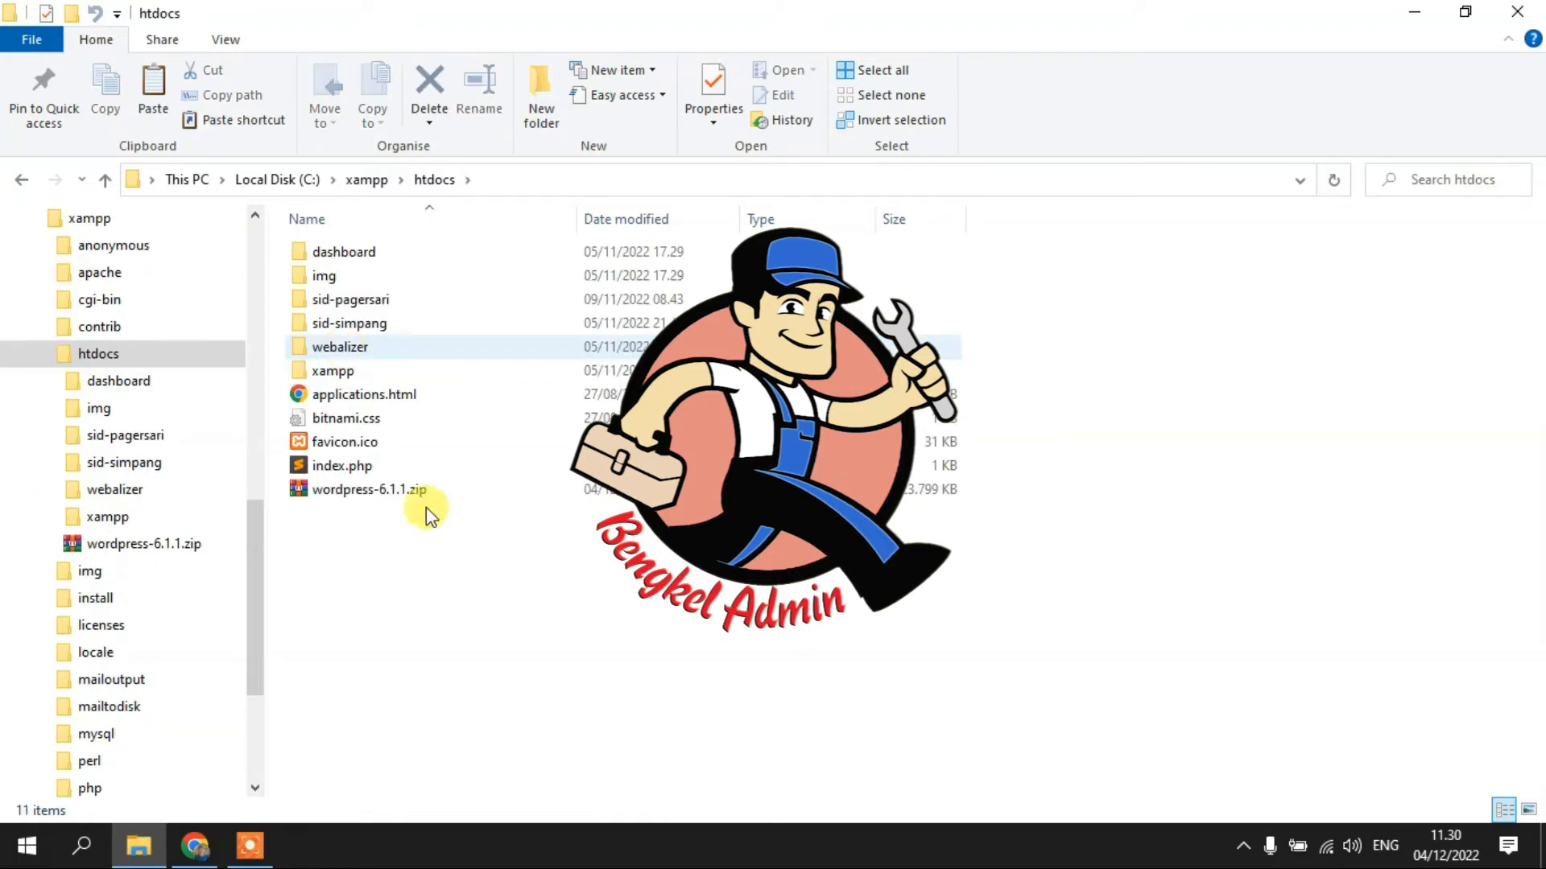
# - Extract wordpress-6.1.1.zip into the htdocs folder
pyautogui.click(331, 491)
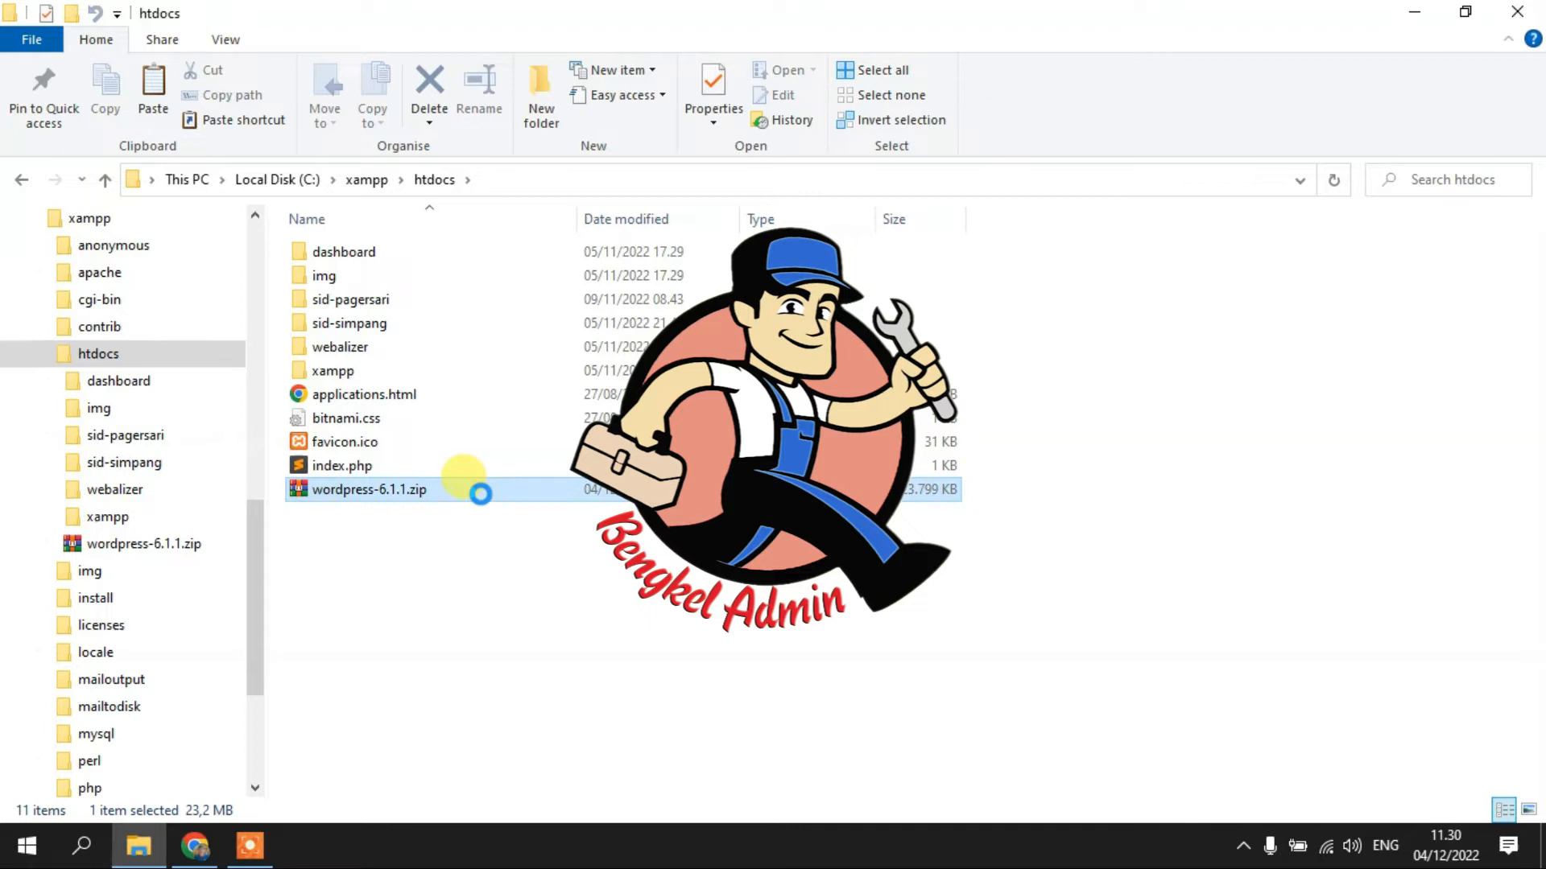
pyautogui.doubleClick(364, 492)
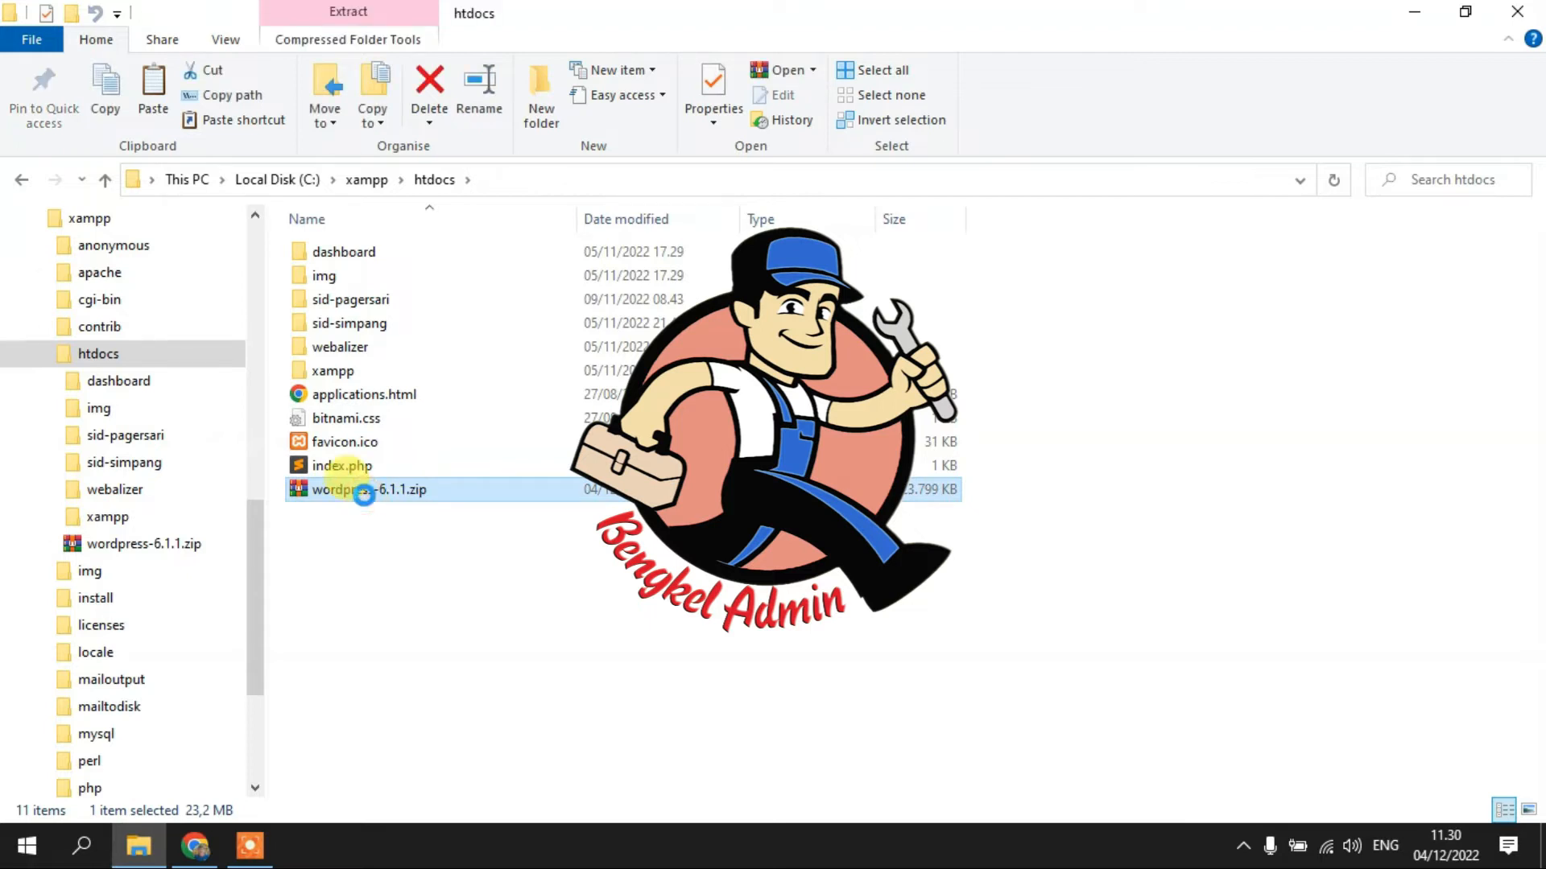
pyautogui.rightClick(365, 495)
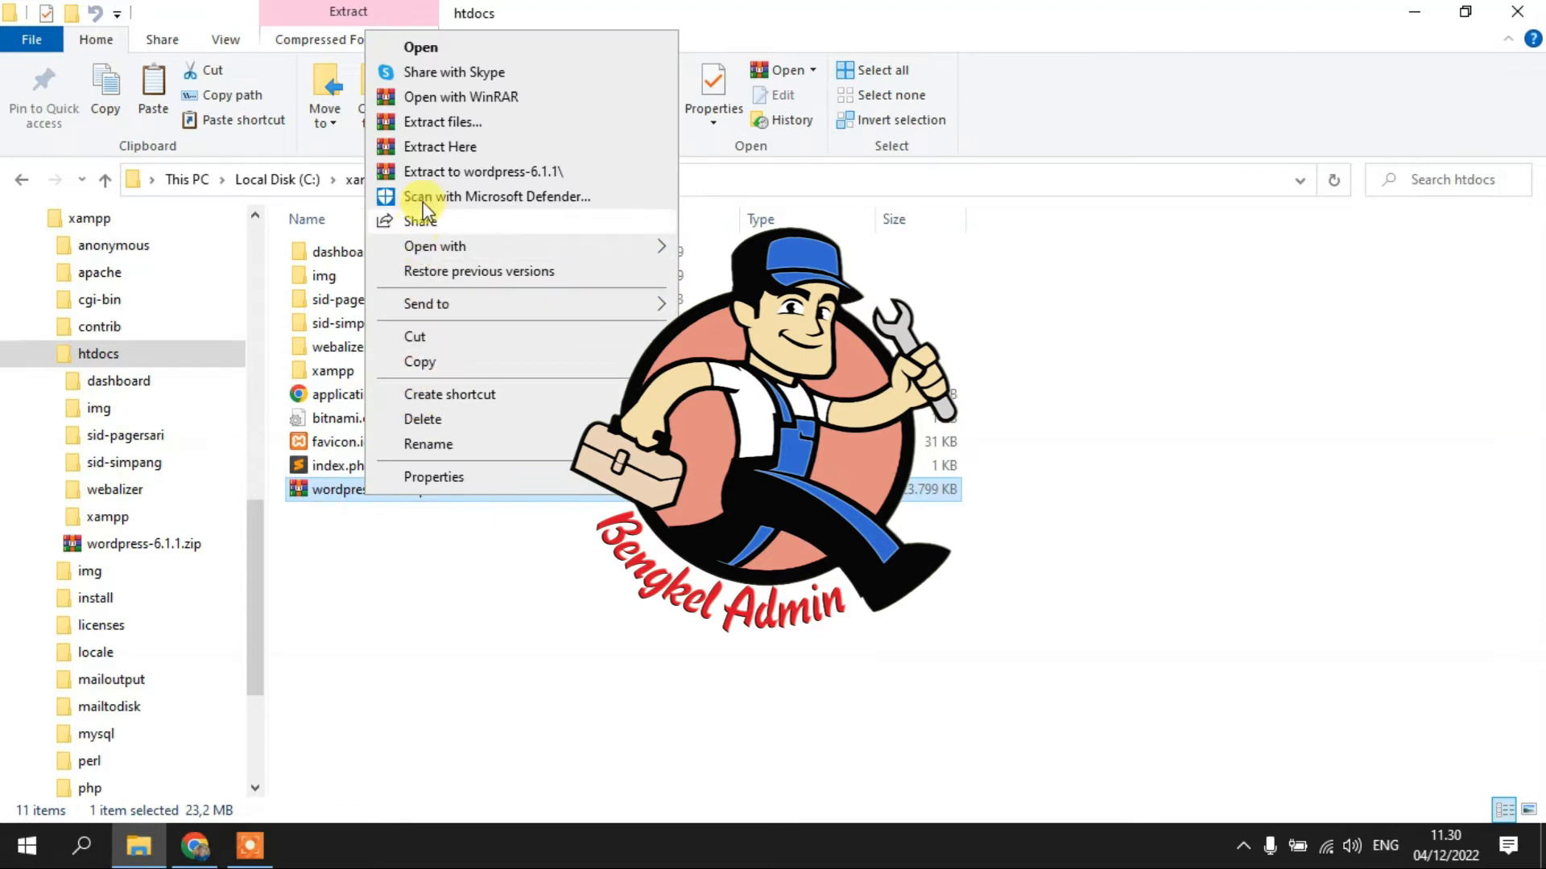
pyautogui.click(440, 146)
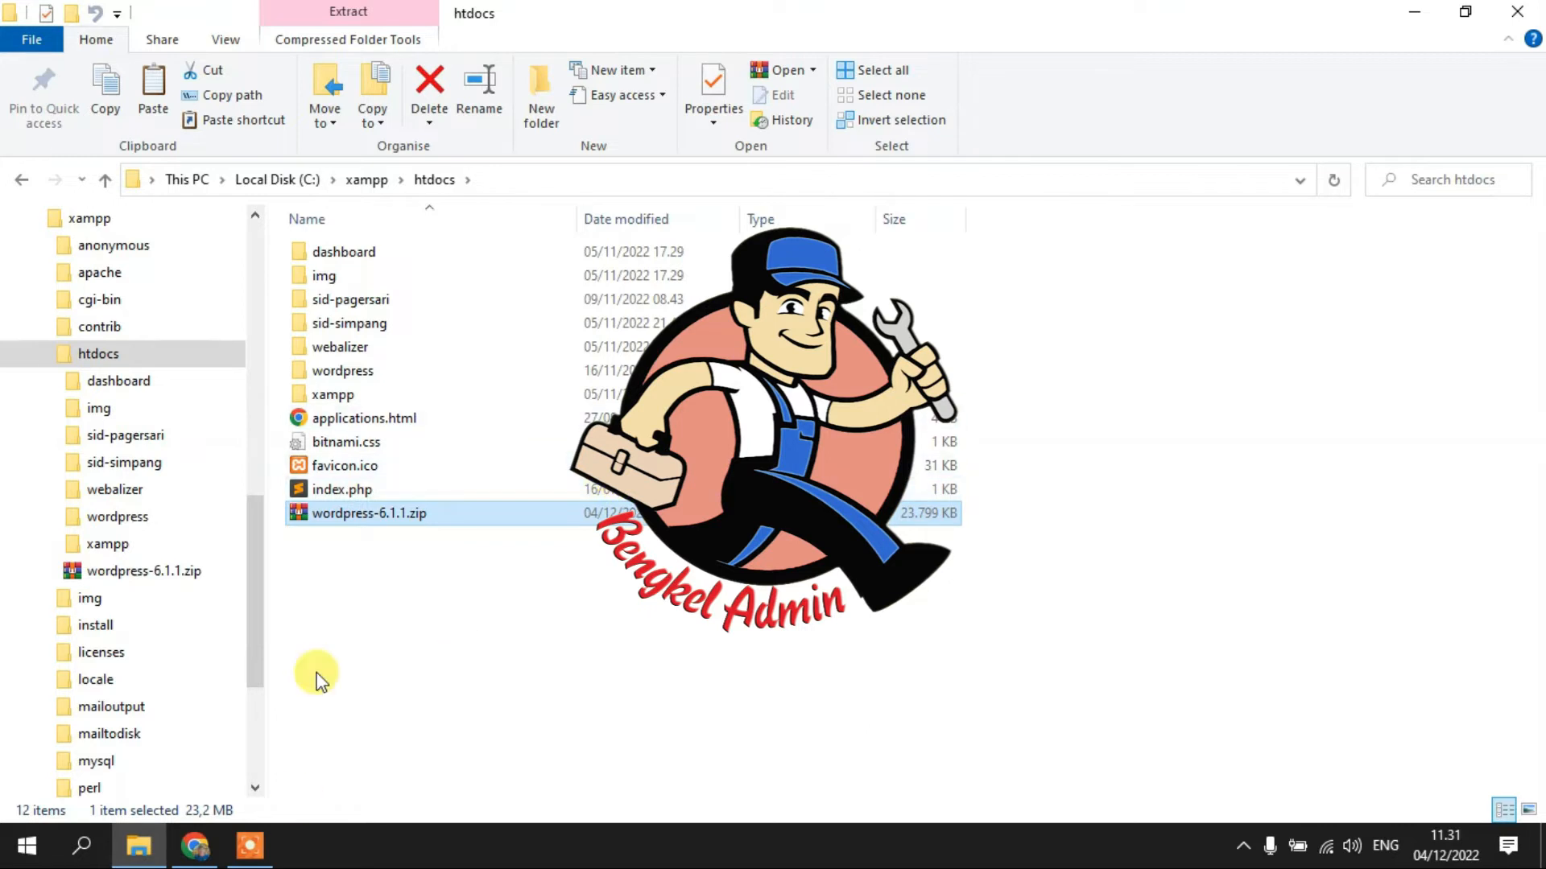
# - Rename the extracted wordpress folder to 'belajar'
pyautogui.click(327, 372)
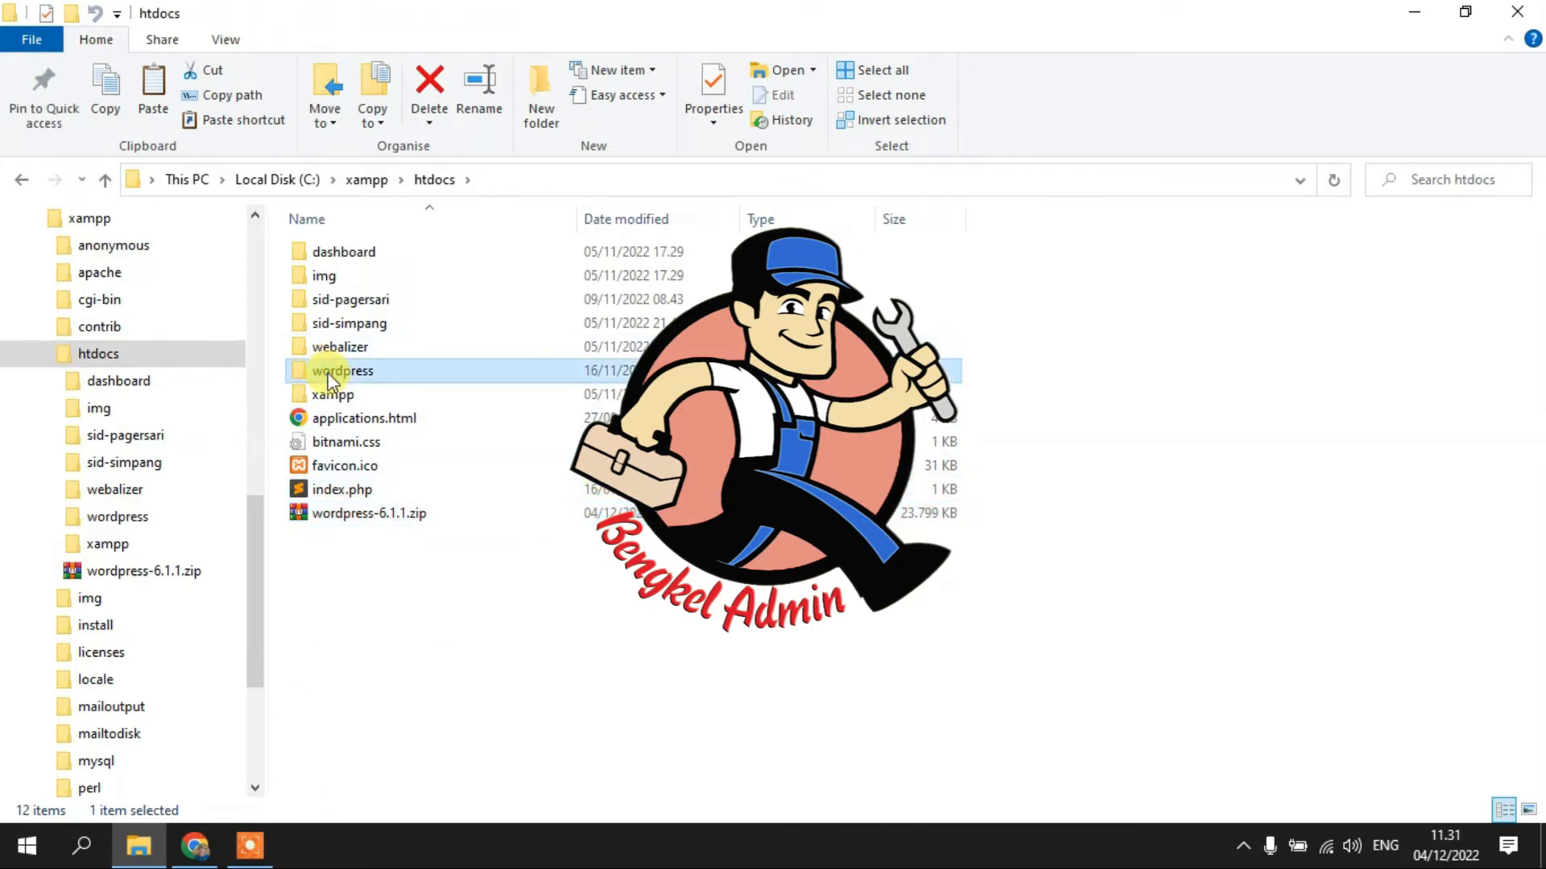
pyautogui.click(330, 371)
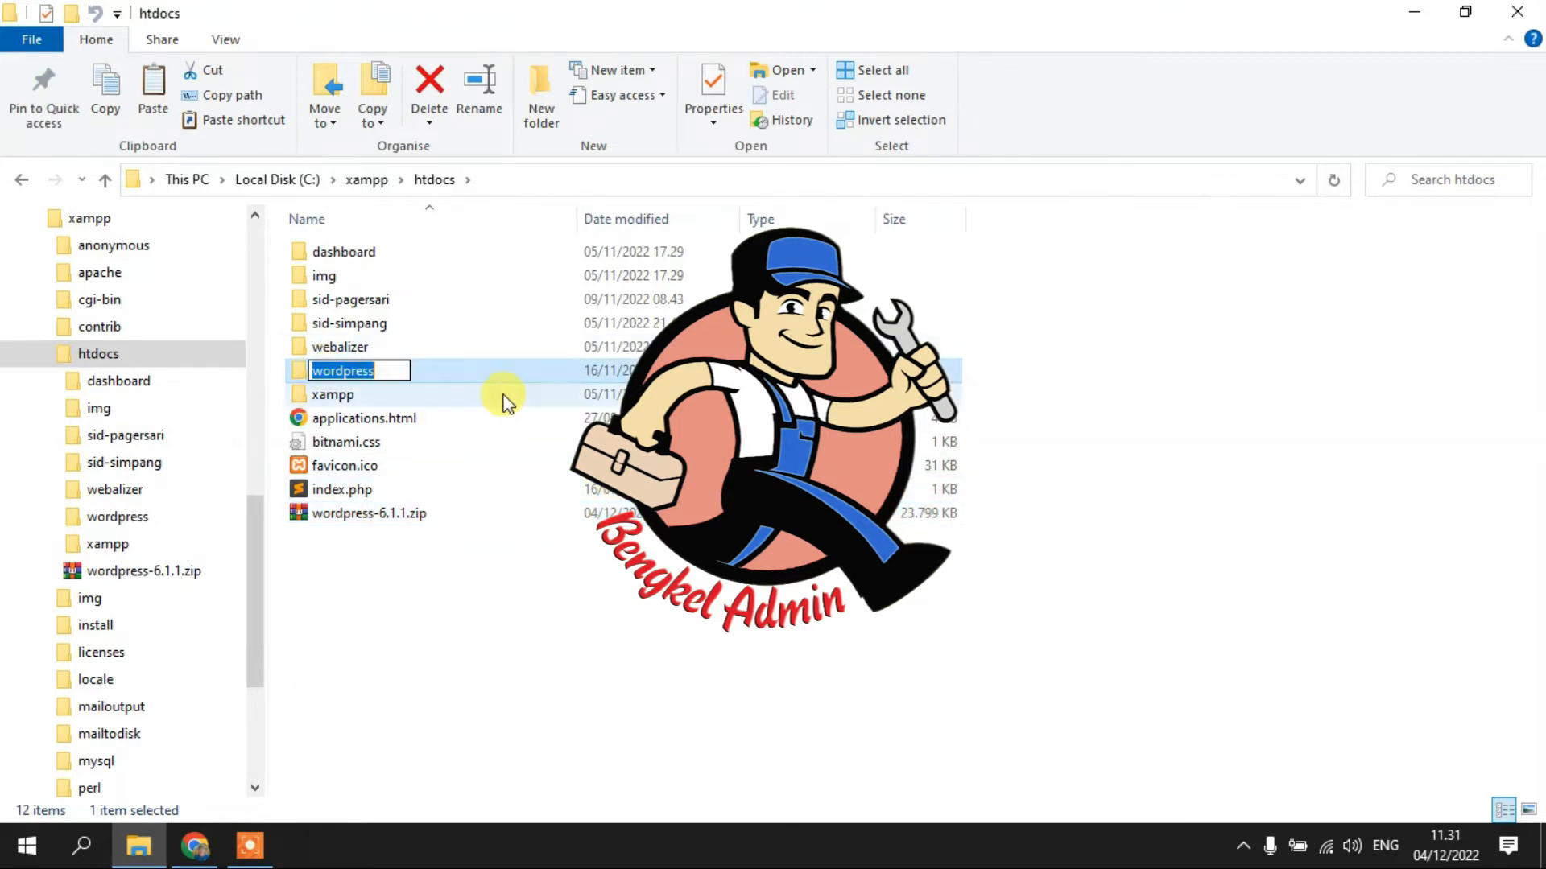
pyautogui.write('bela')
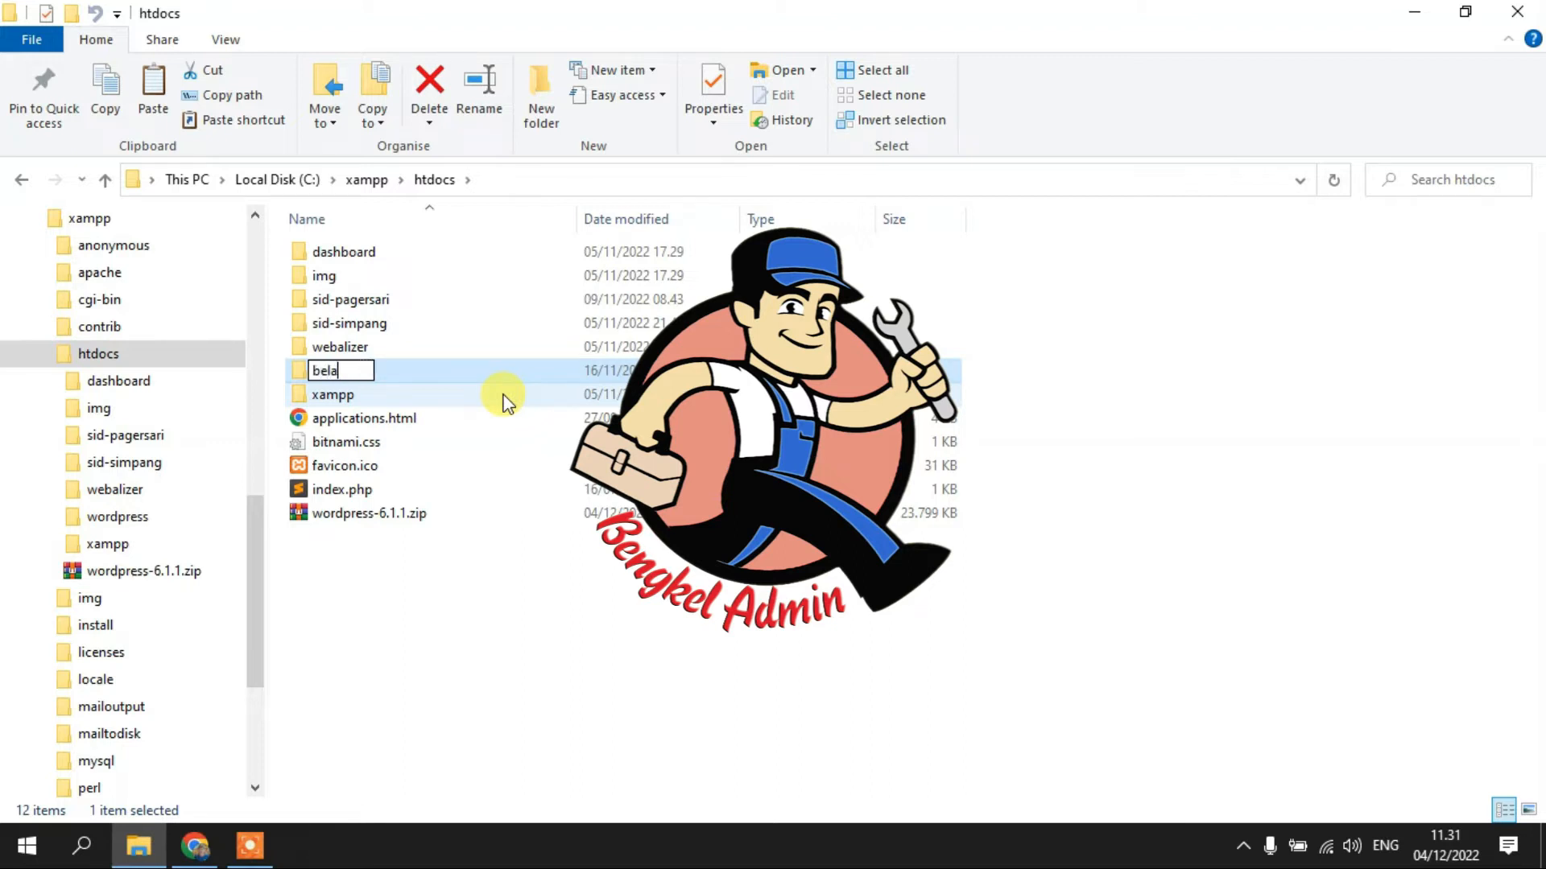
pyautogui.write('jar')
pyautogui.click(386, 641)
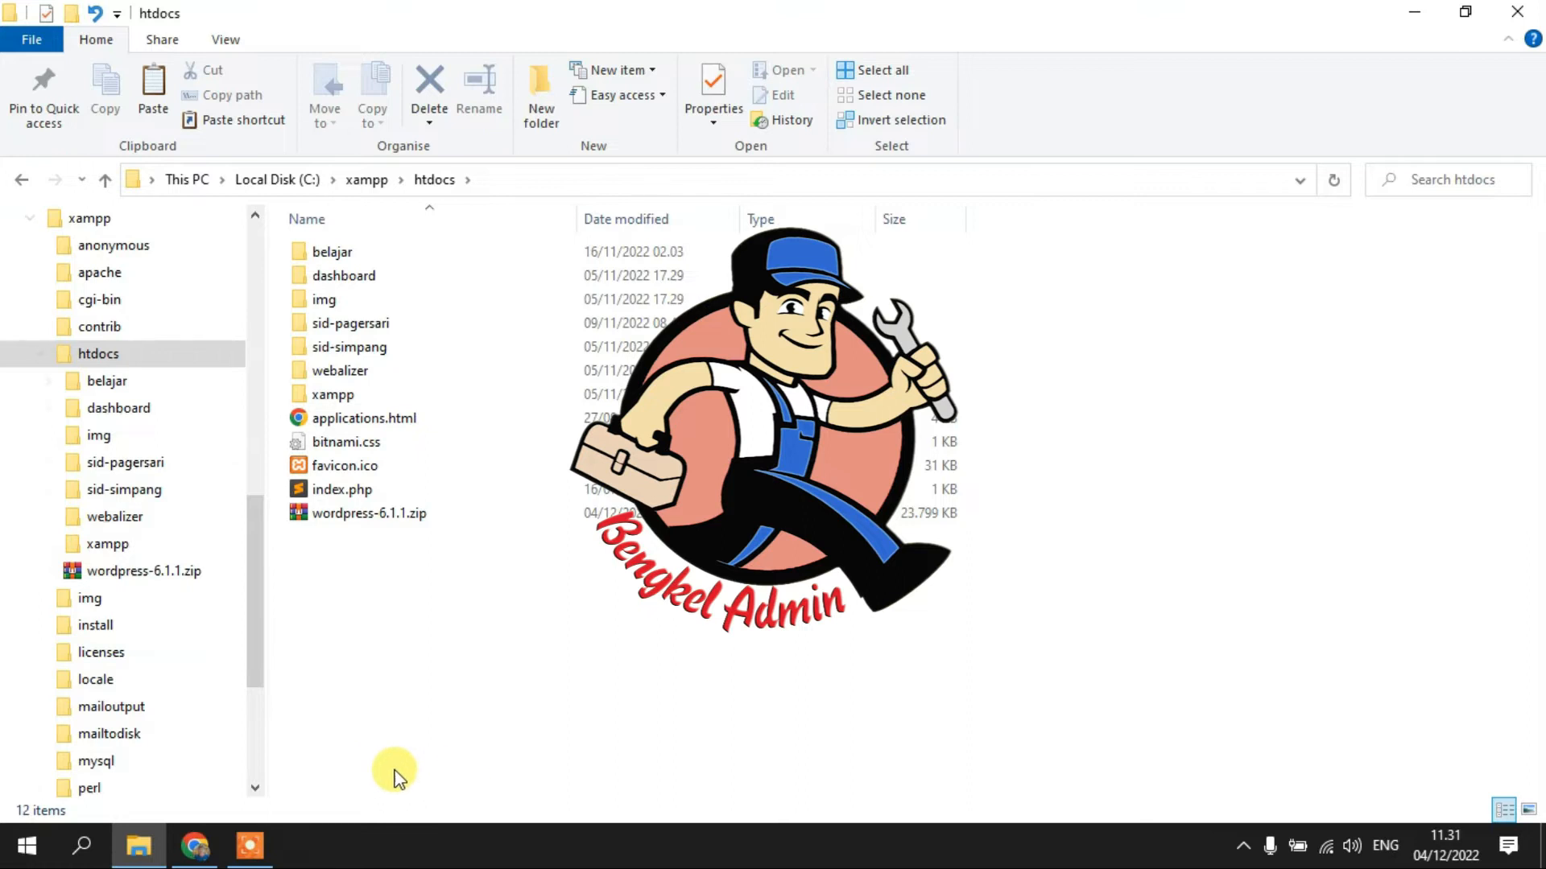
# - Verify Apache and MySQL are running in the tray's XAMPP Control Panel, then return to Chrome
pyautogui.click(28, 856)
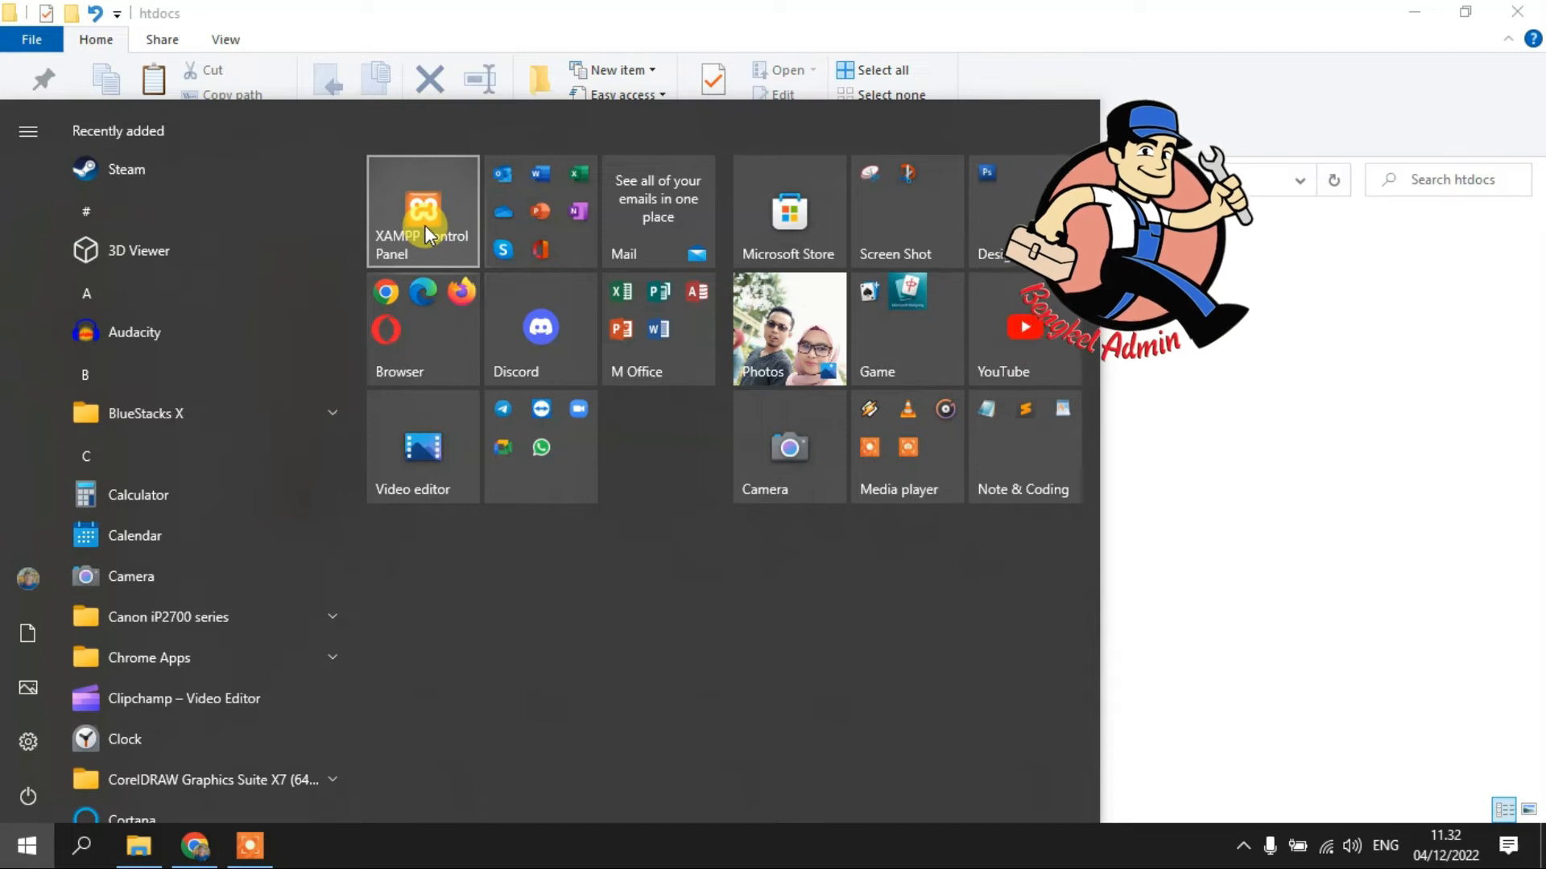
pyautogui.click(1265, 684)
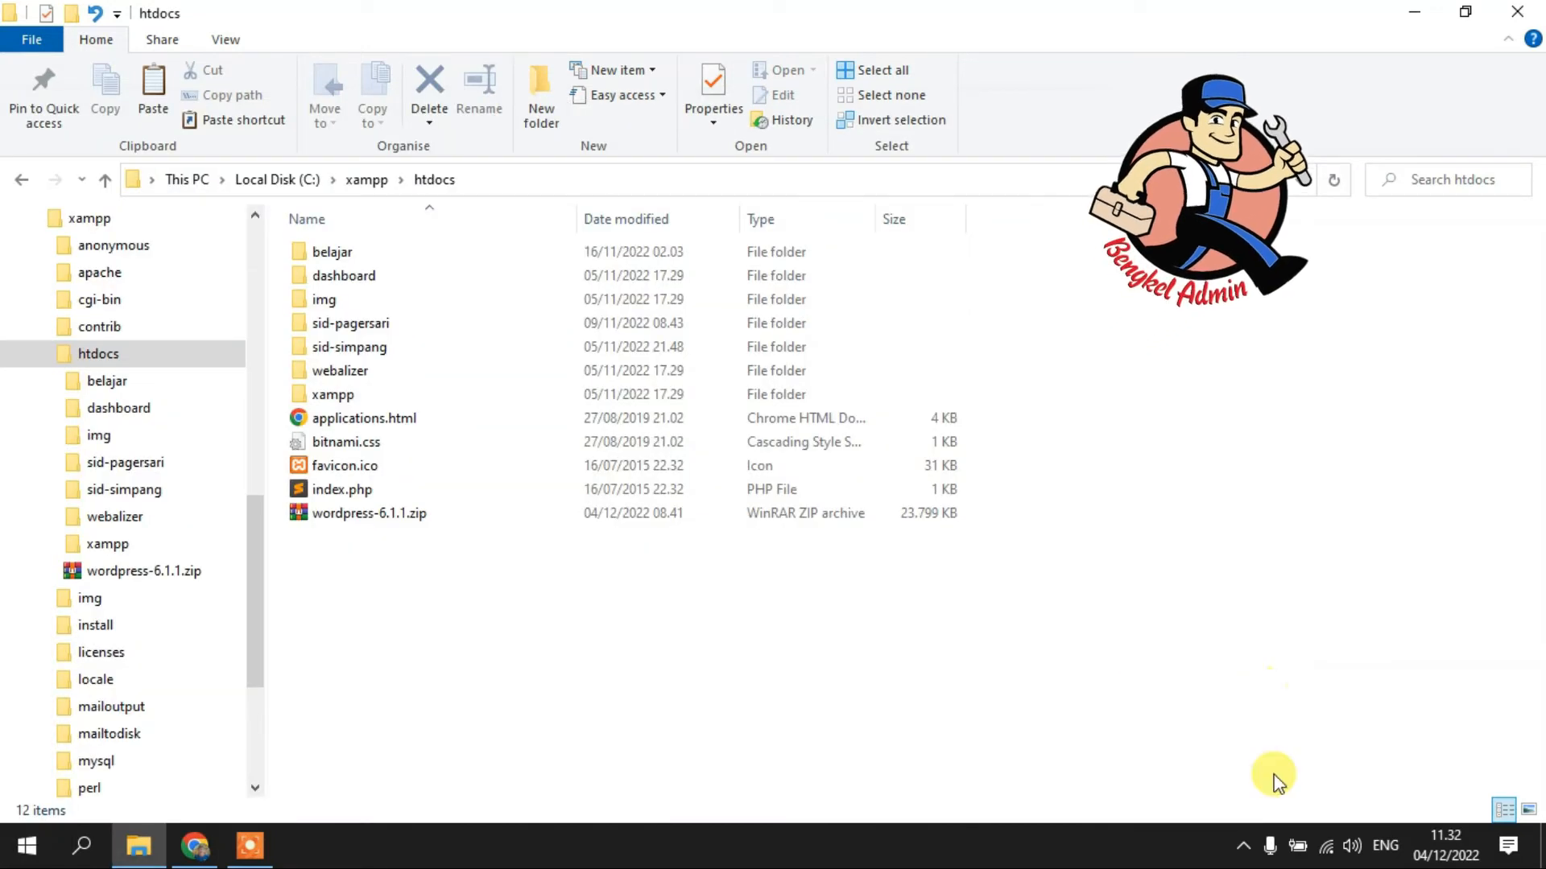
pyautogui.click(1243, 845)
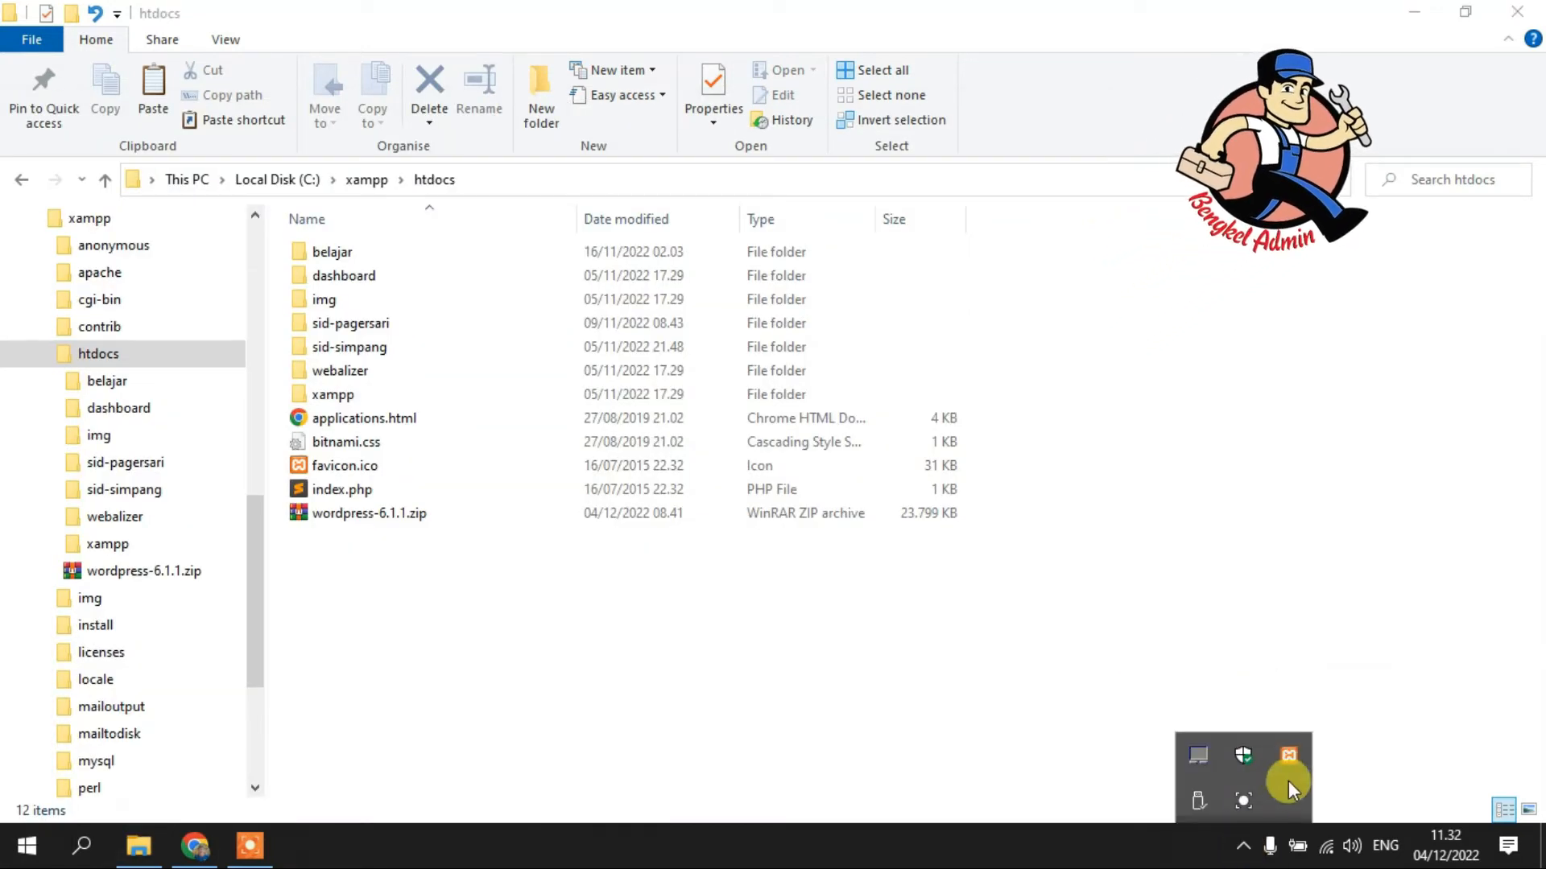
pyautogui.click(1292, 760)
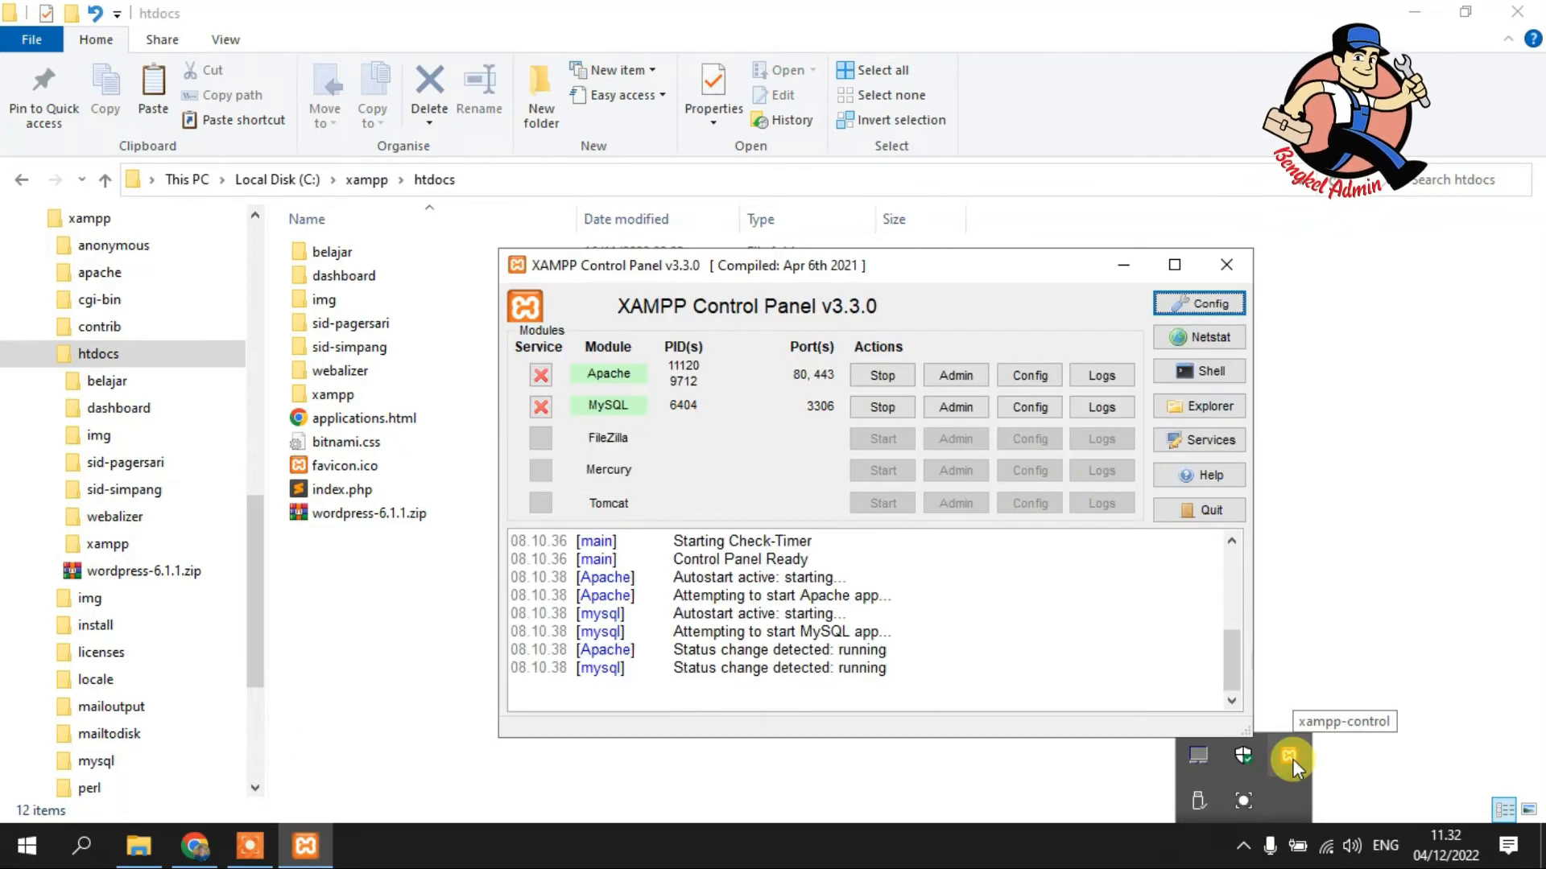
pyautogui.moveTo(944, 274); pyautogui.dragTo(703, 160)
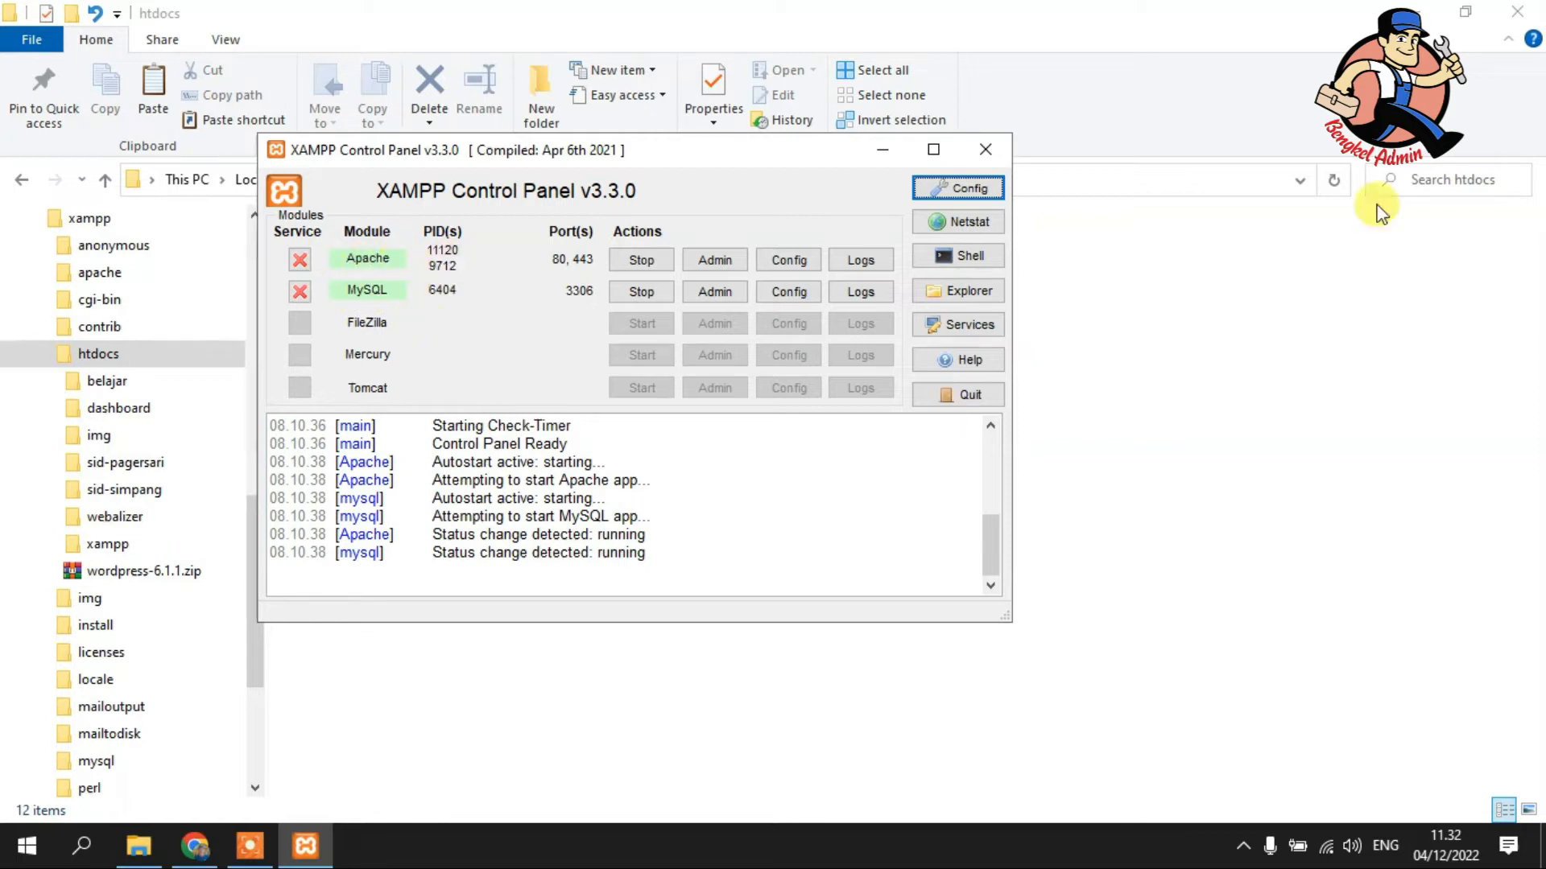
pyautogui.click(989, 153)
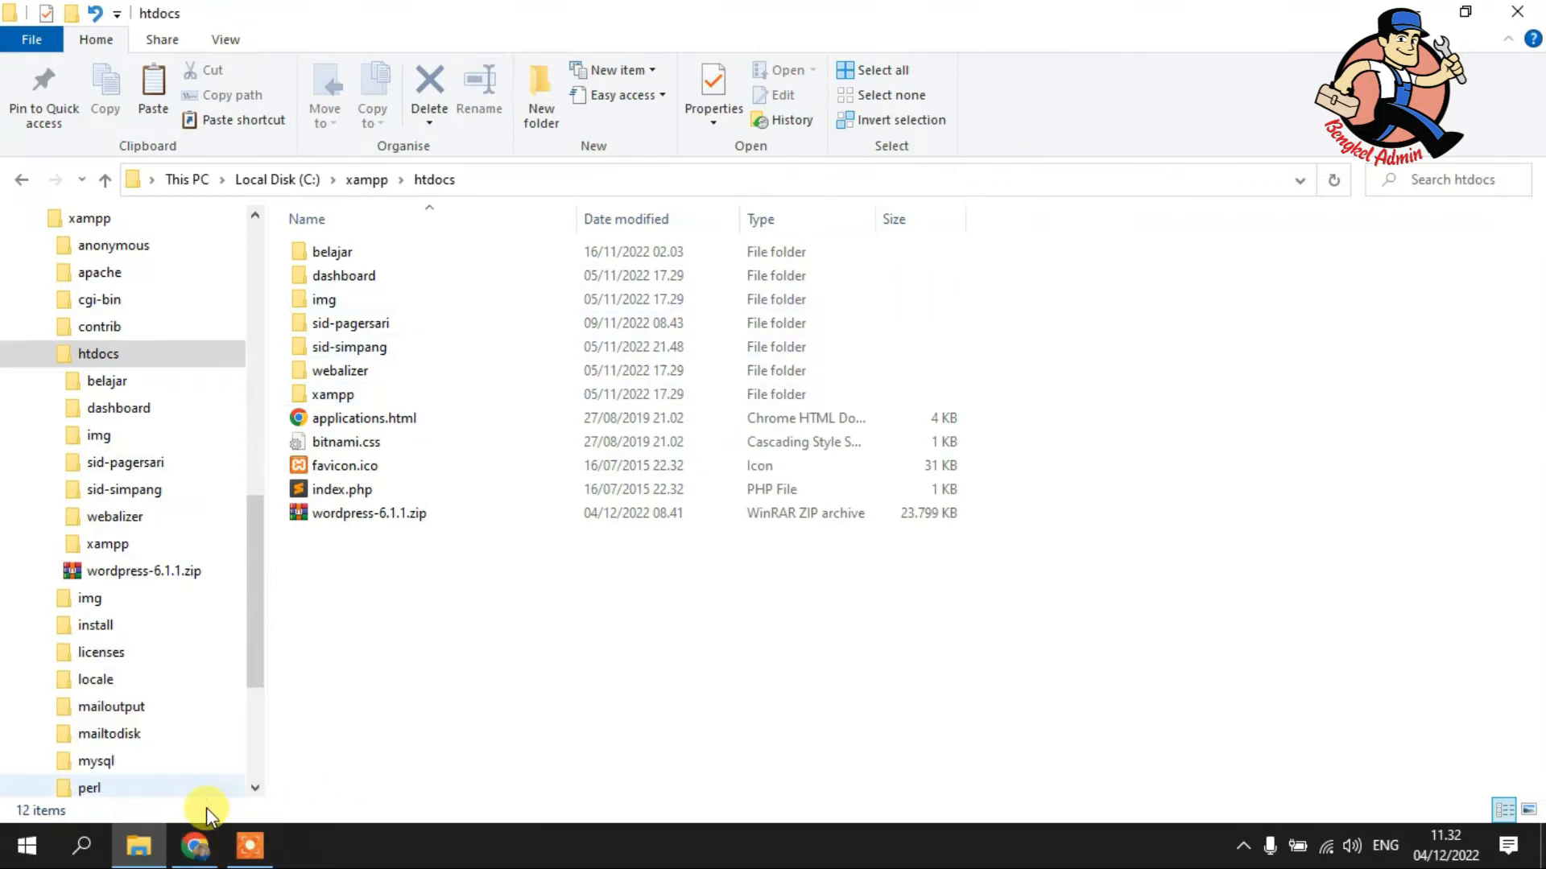
pyautogui.click(192, 849)
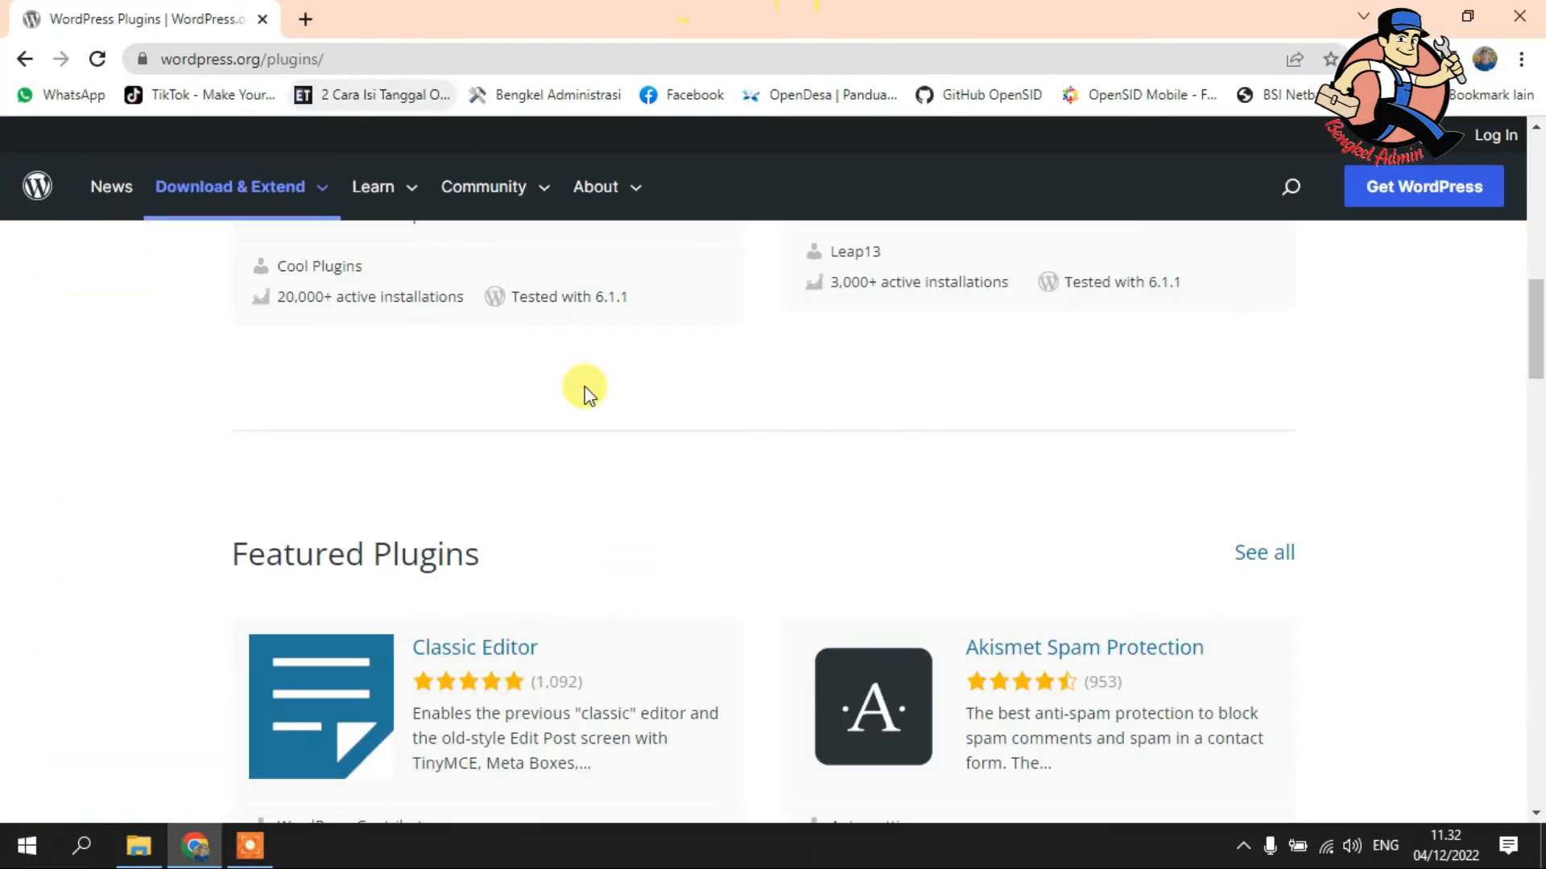
# - Load localhost in a new tab and open phpMyAdmin from the XAMPP dashboard
pyautogui.click(305, 19)
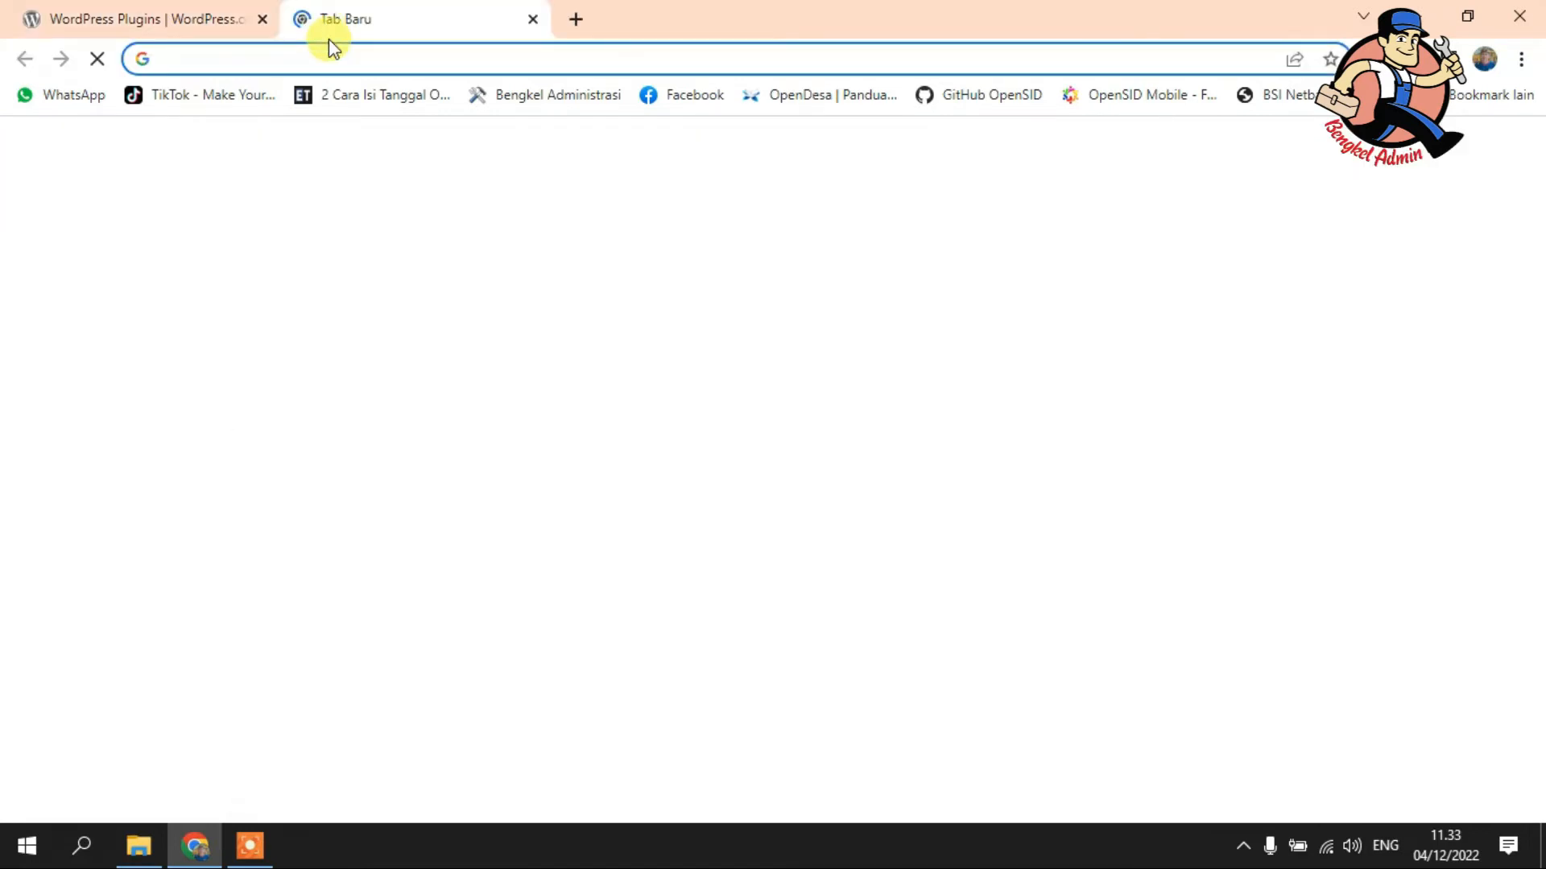
pyautogui.write('lo')
pyautogui.press('Return')
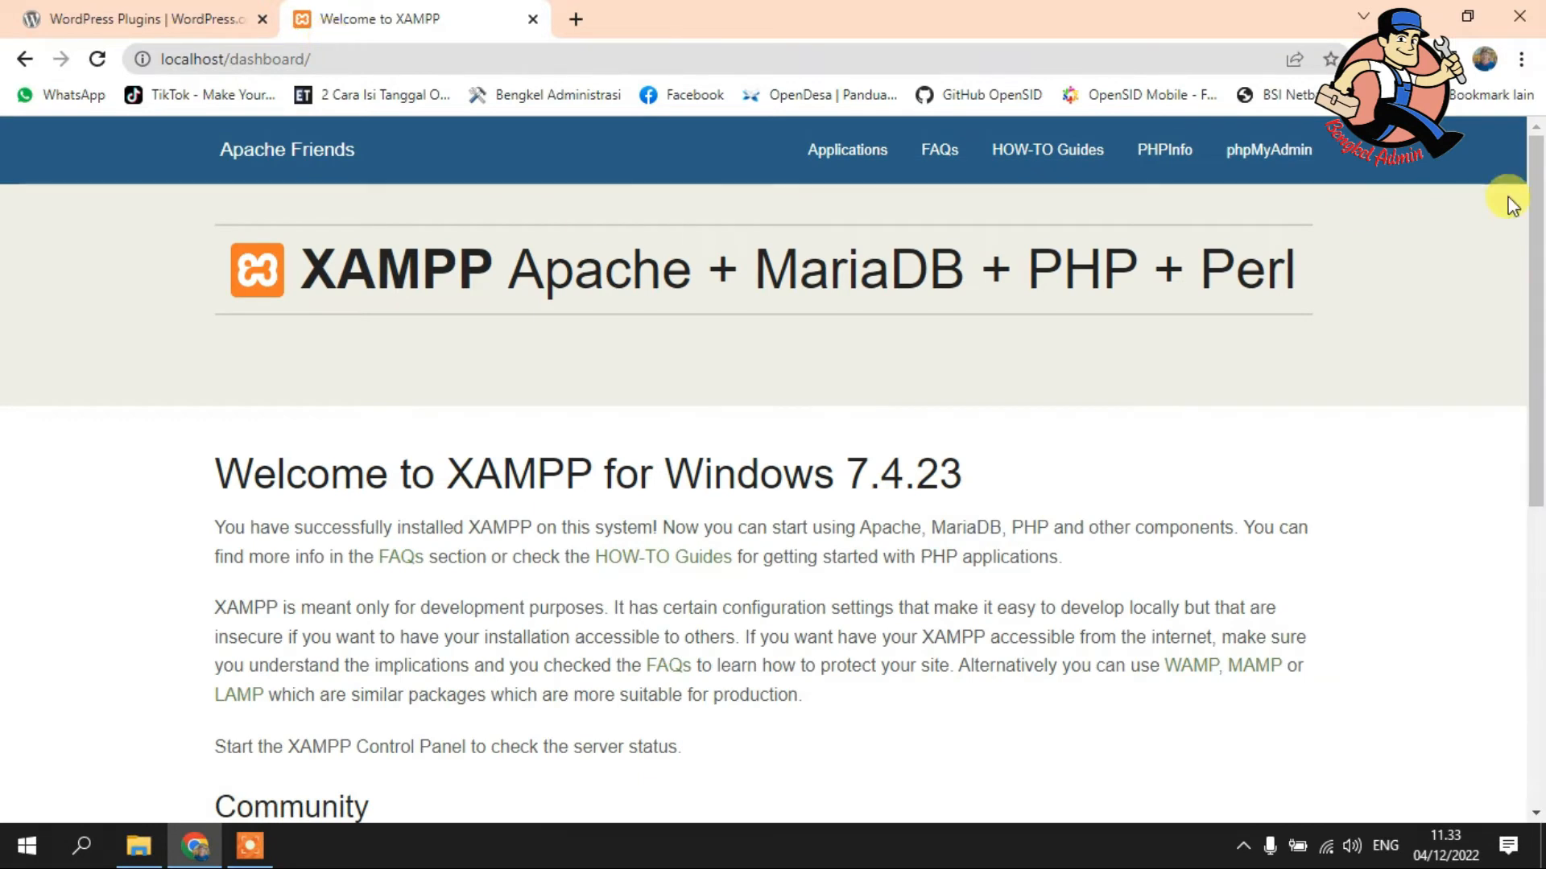
pyautogui.click(1284, 159)
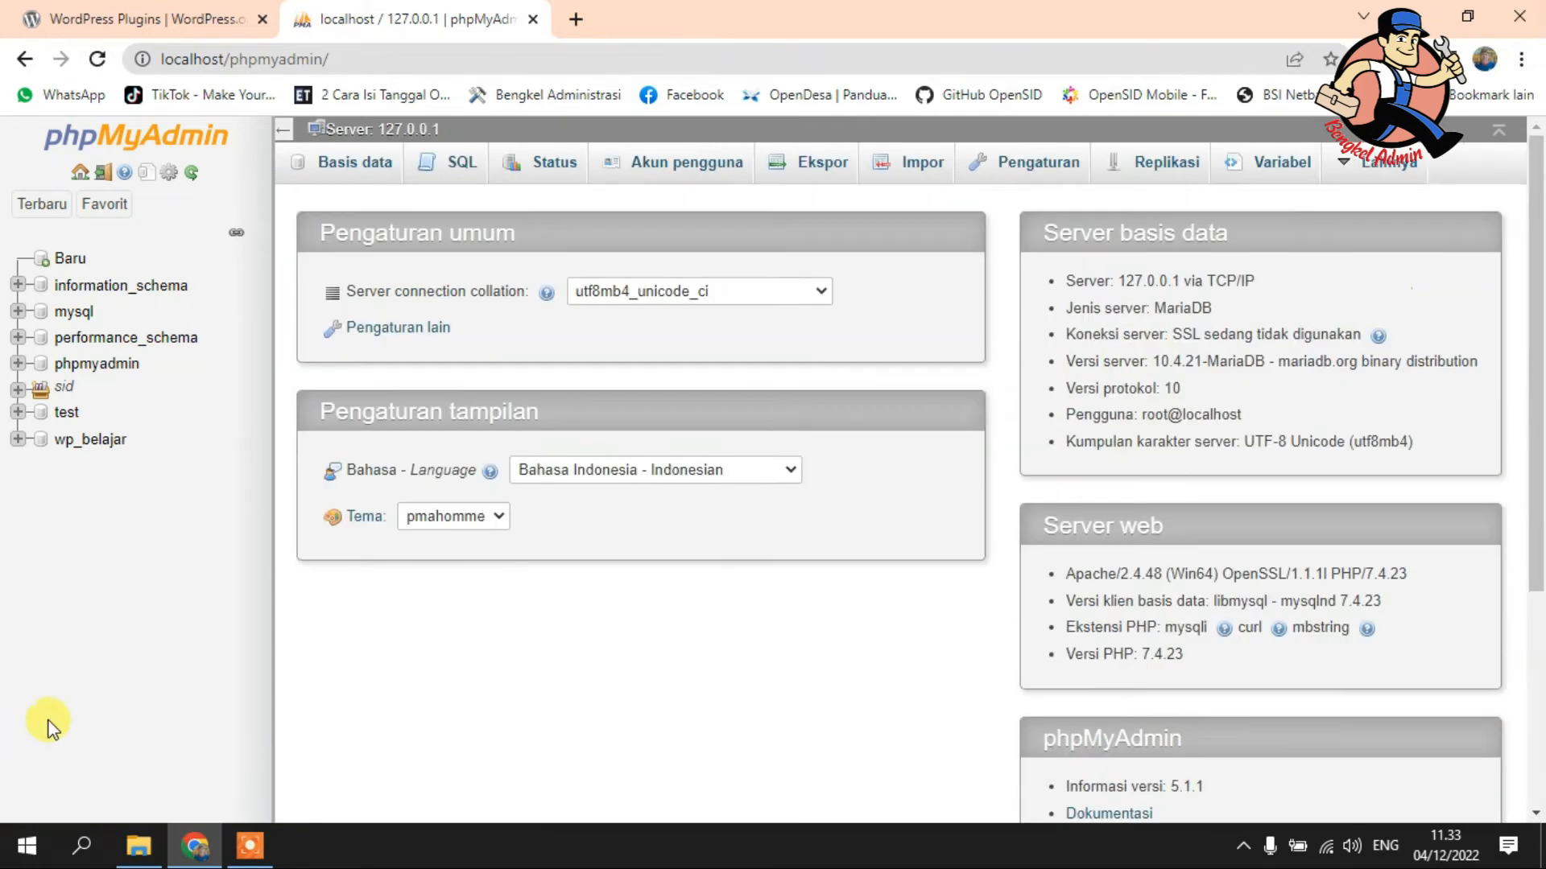
# - Create a new database named 'wp_belajar'
pyautogui.click(68, 261)
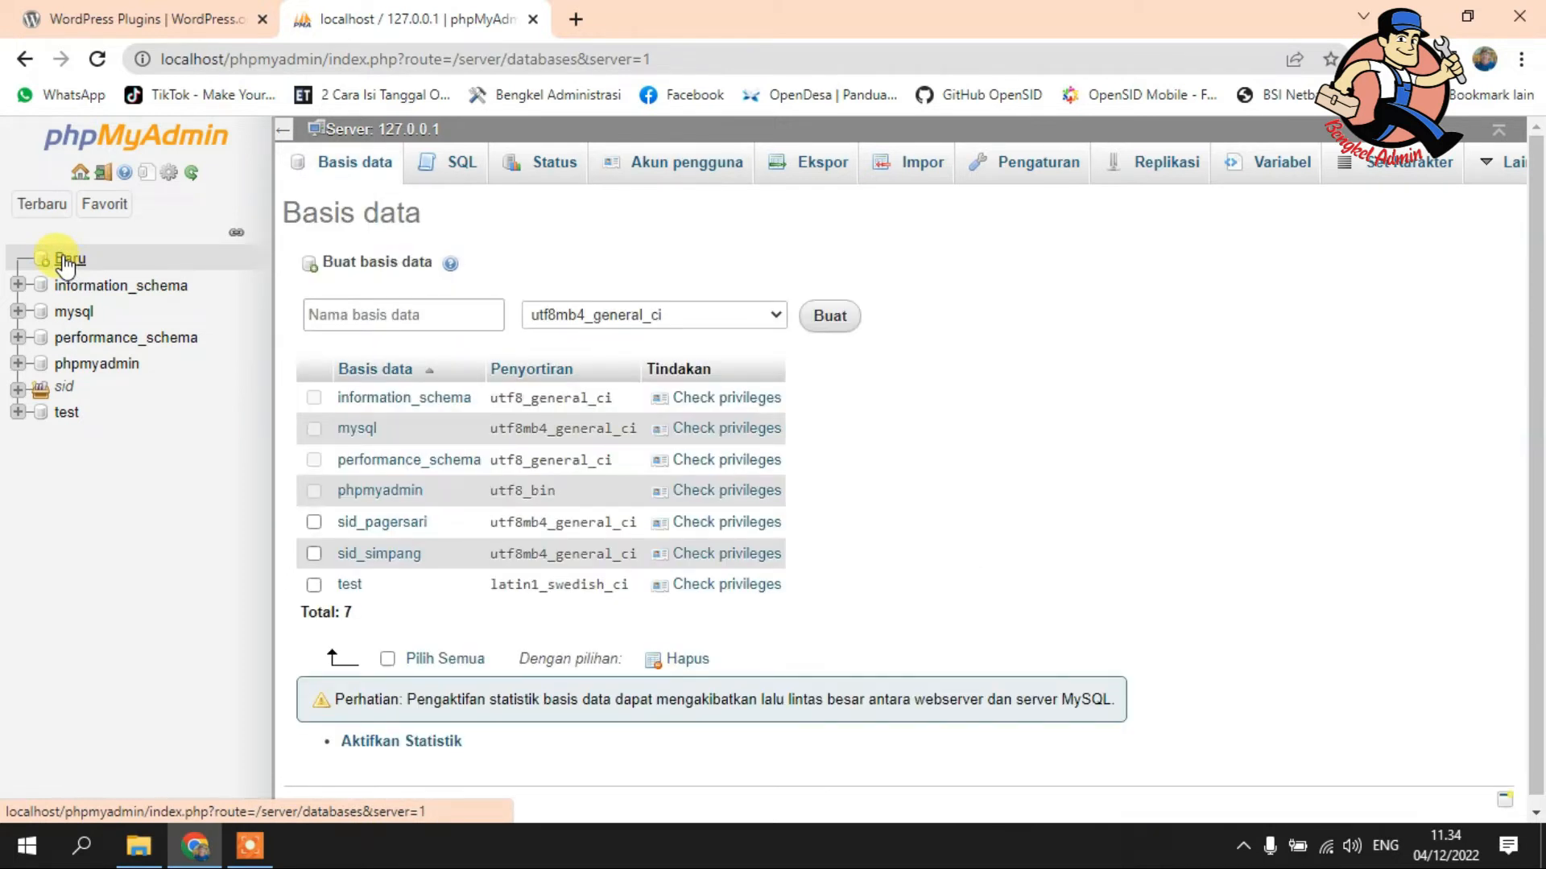
pyautogui.click(344, 315)
pyautogui.write('wp_')
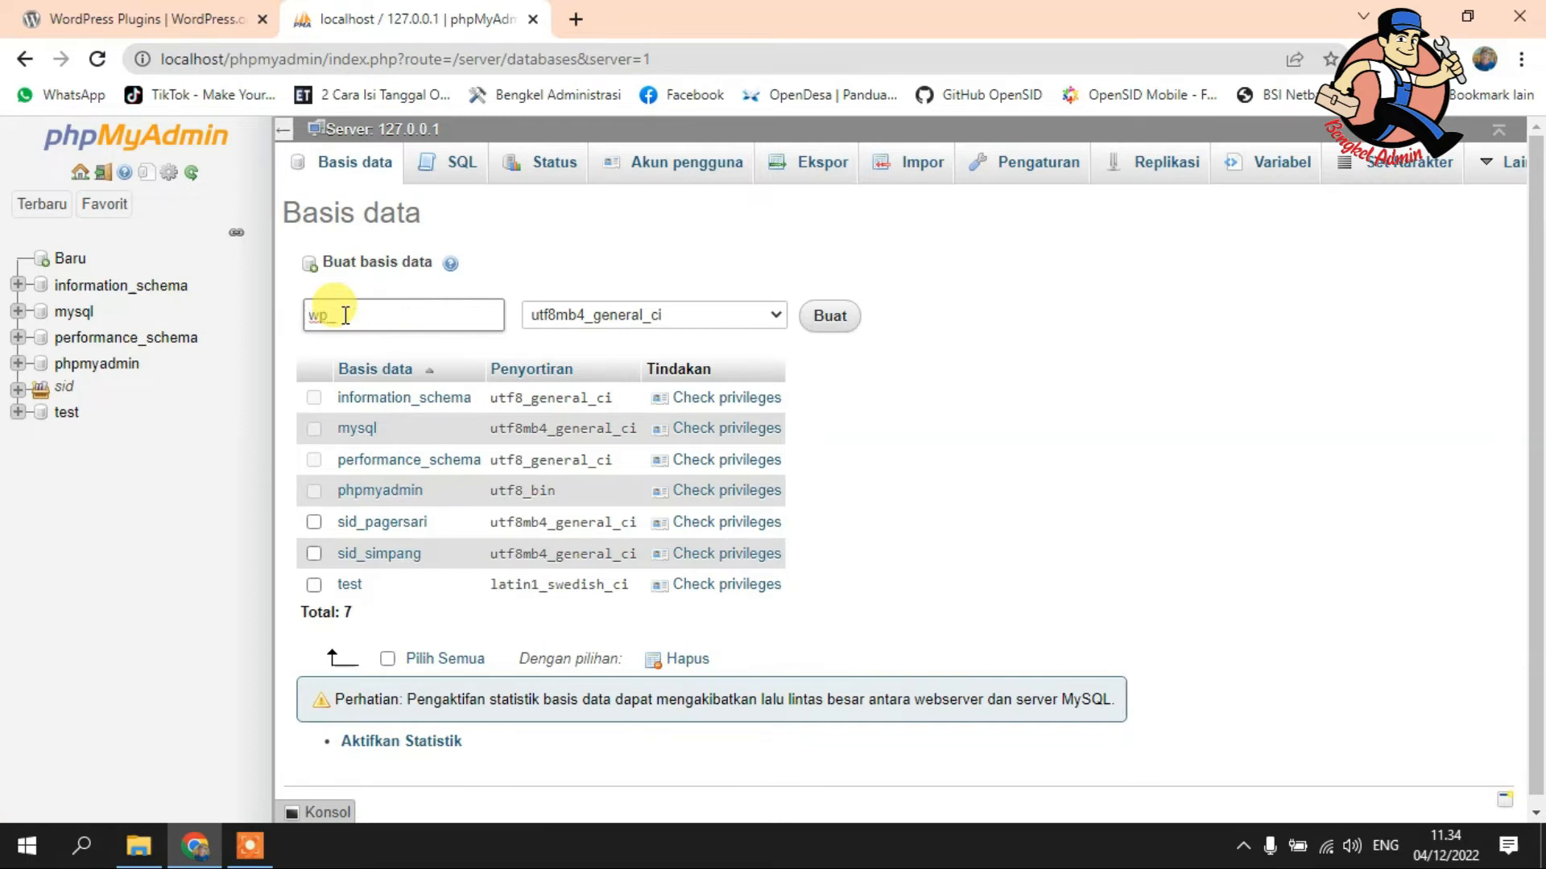
pyautogui.write('belajar')
pyautogui.click(829, 316)
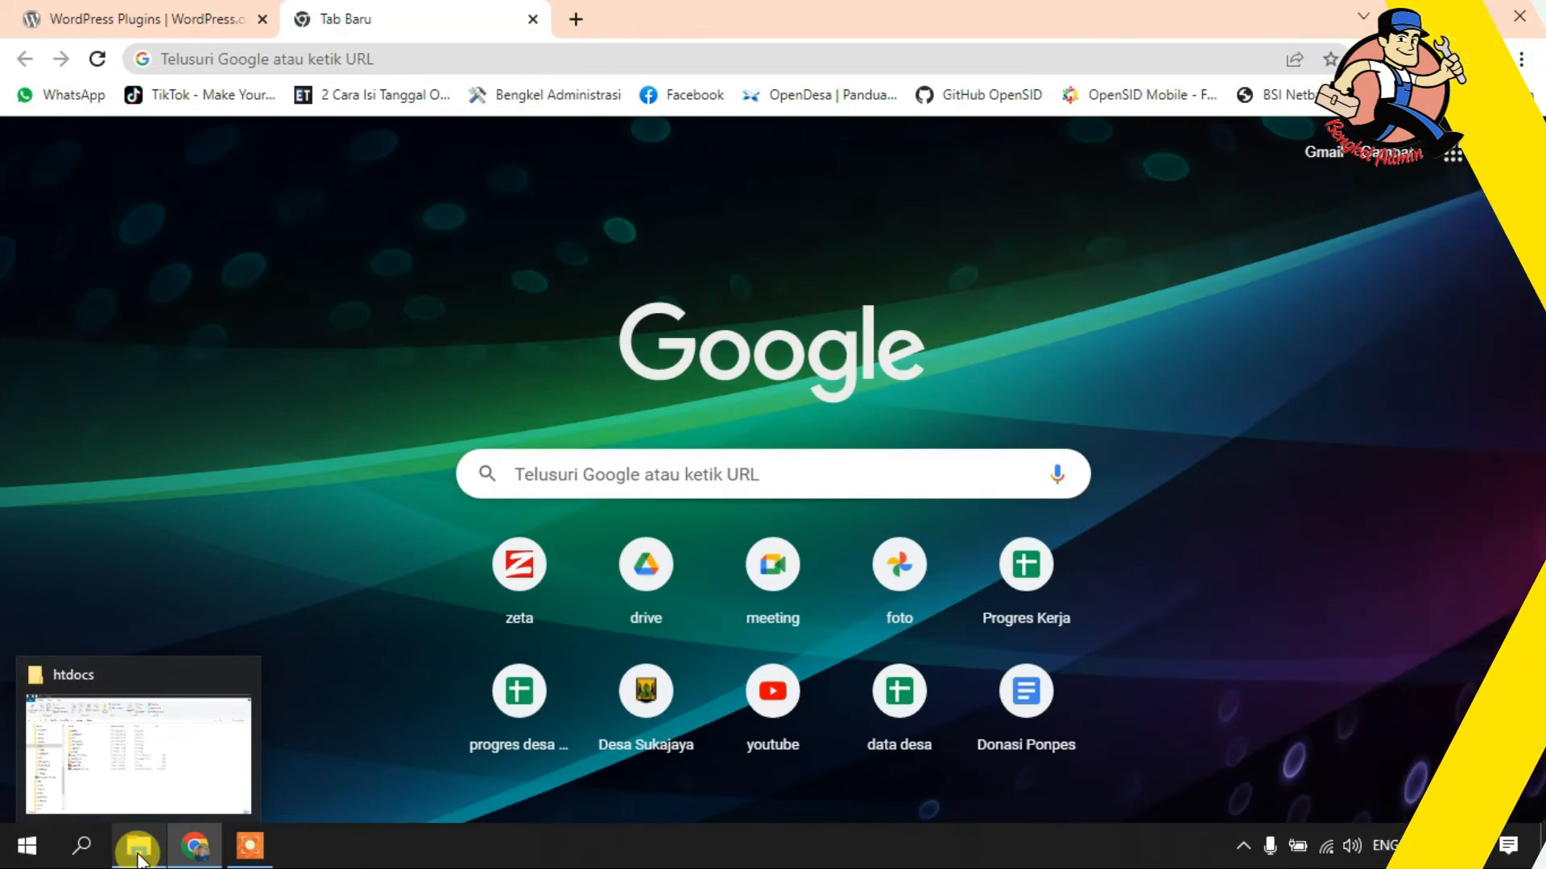
# - Load localhost/belajar in the new Chrome tab to reach the WordPress setup language list
pyautogui.click(138, 847)
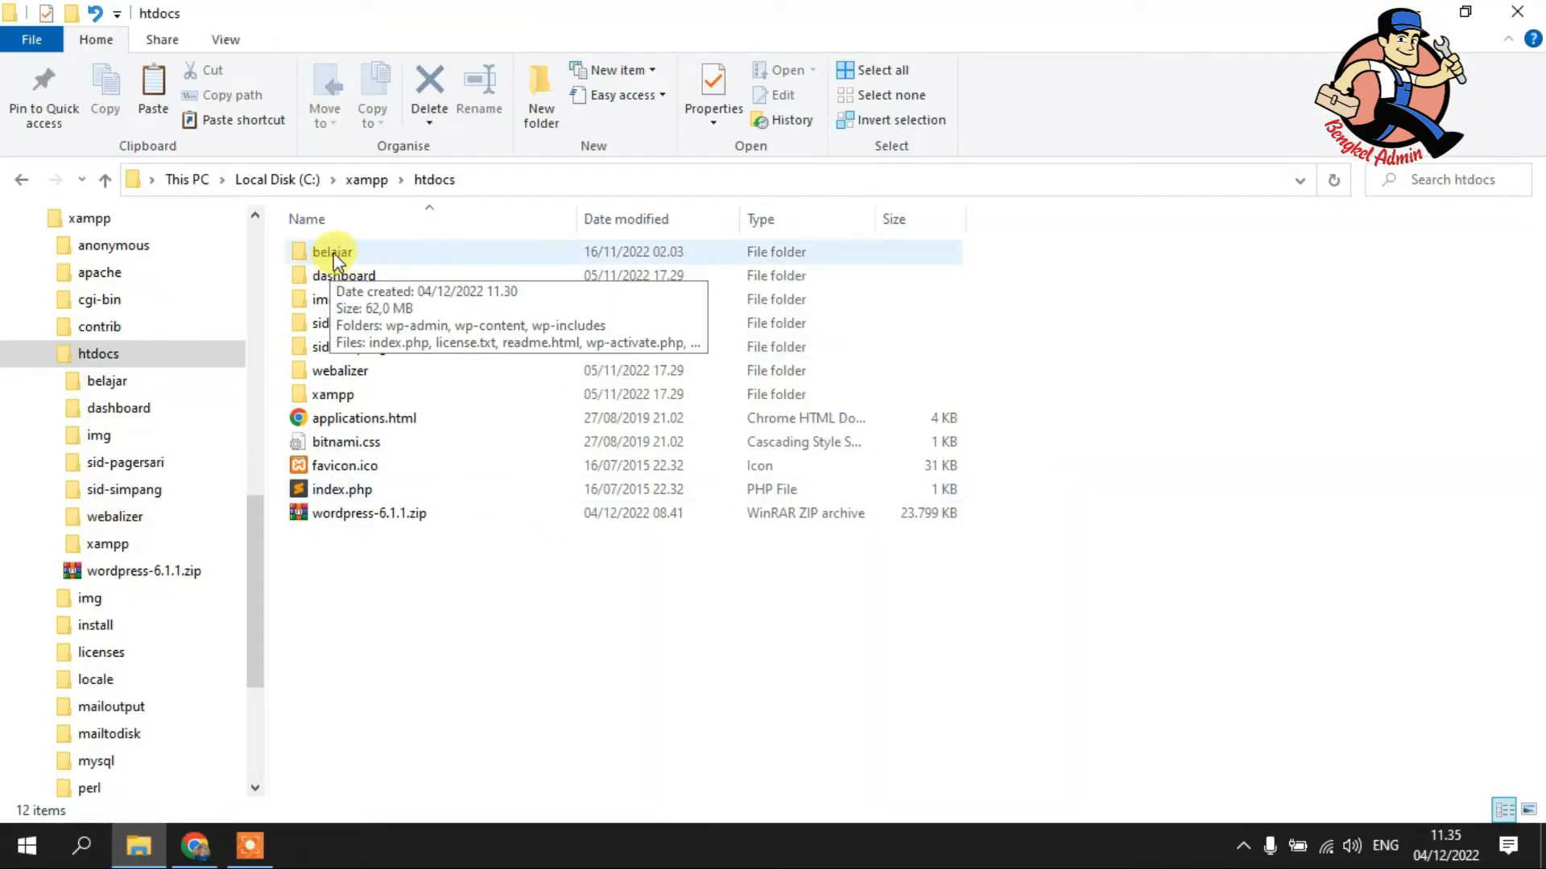
pyautogui.click(184, 849)
pyautogui.click(450, 62)
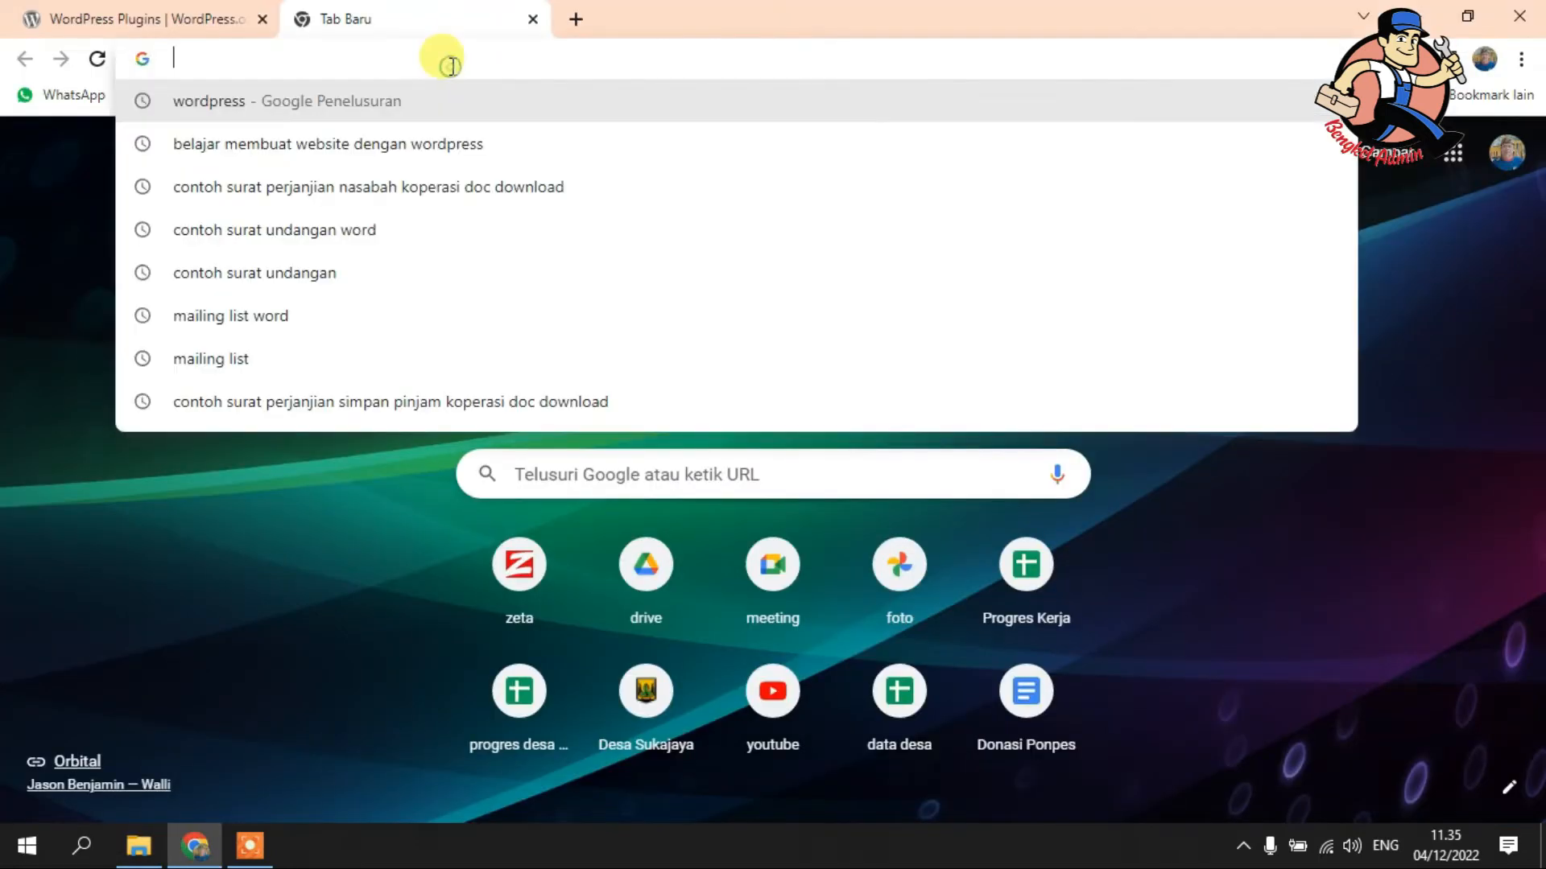
pyautogui.write('lo')
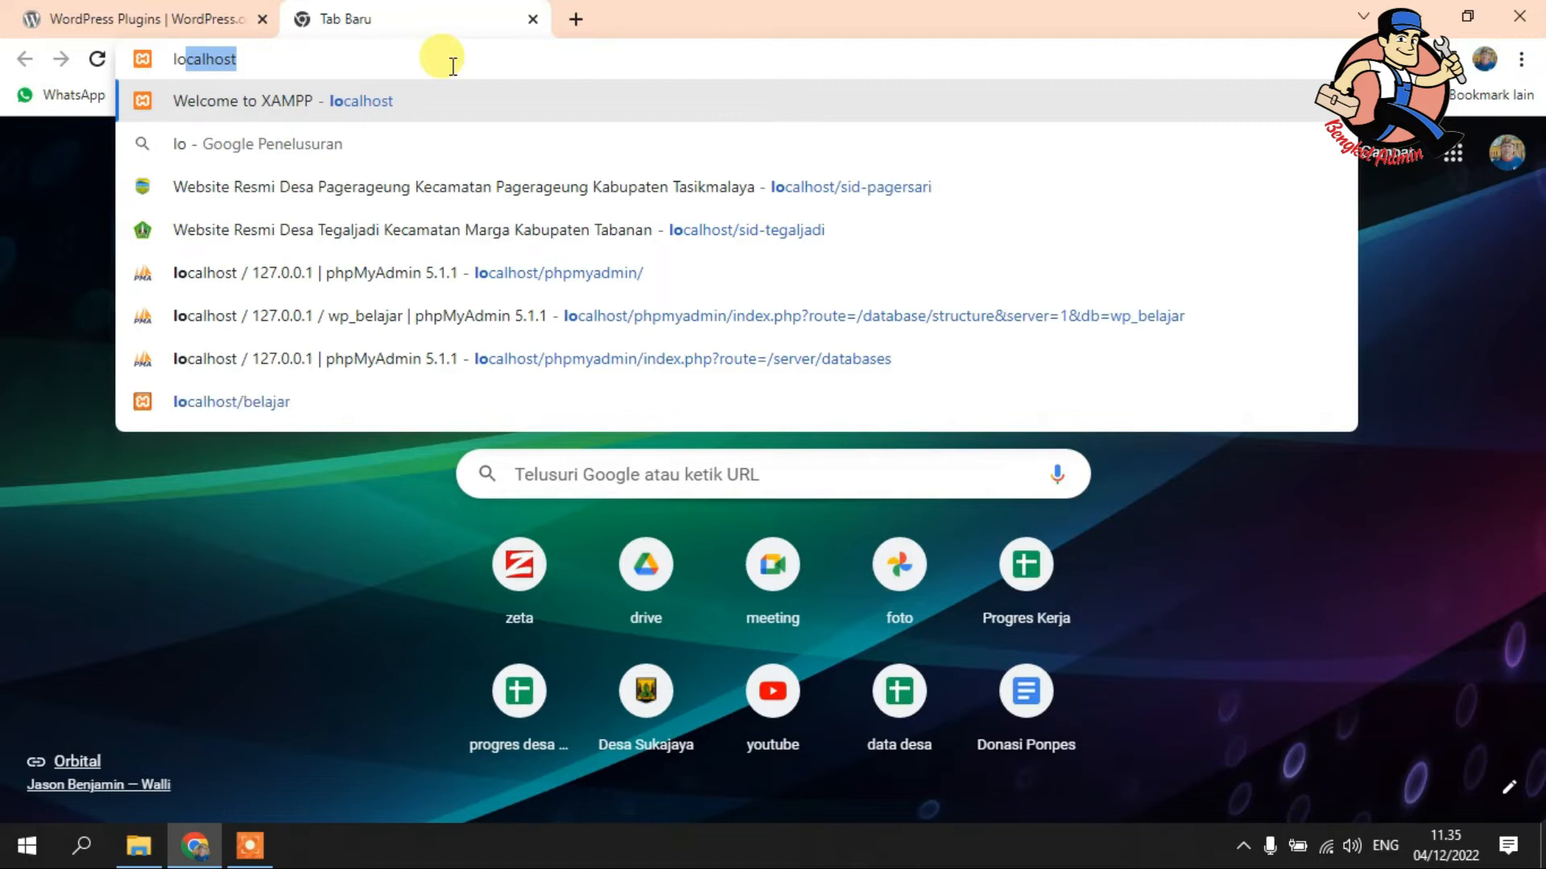
pyautogui.write('calhost/')
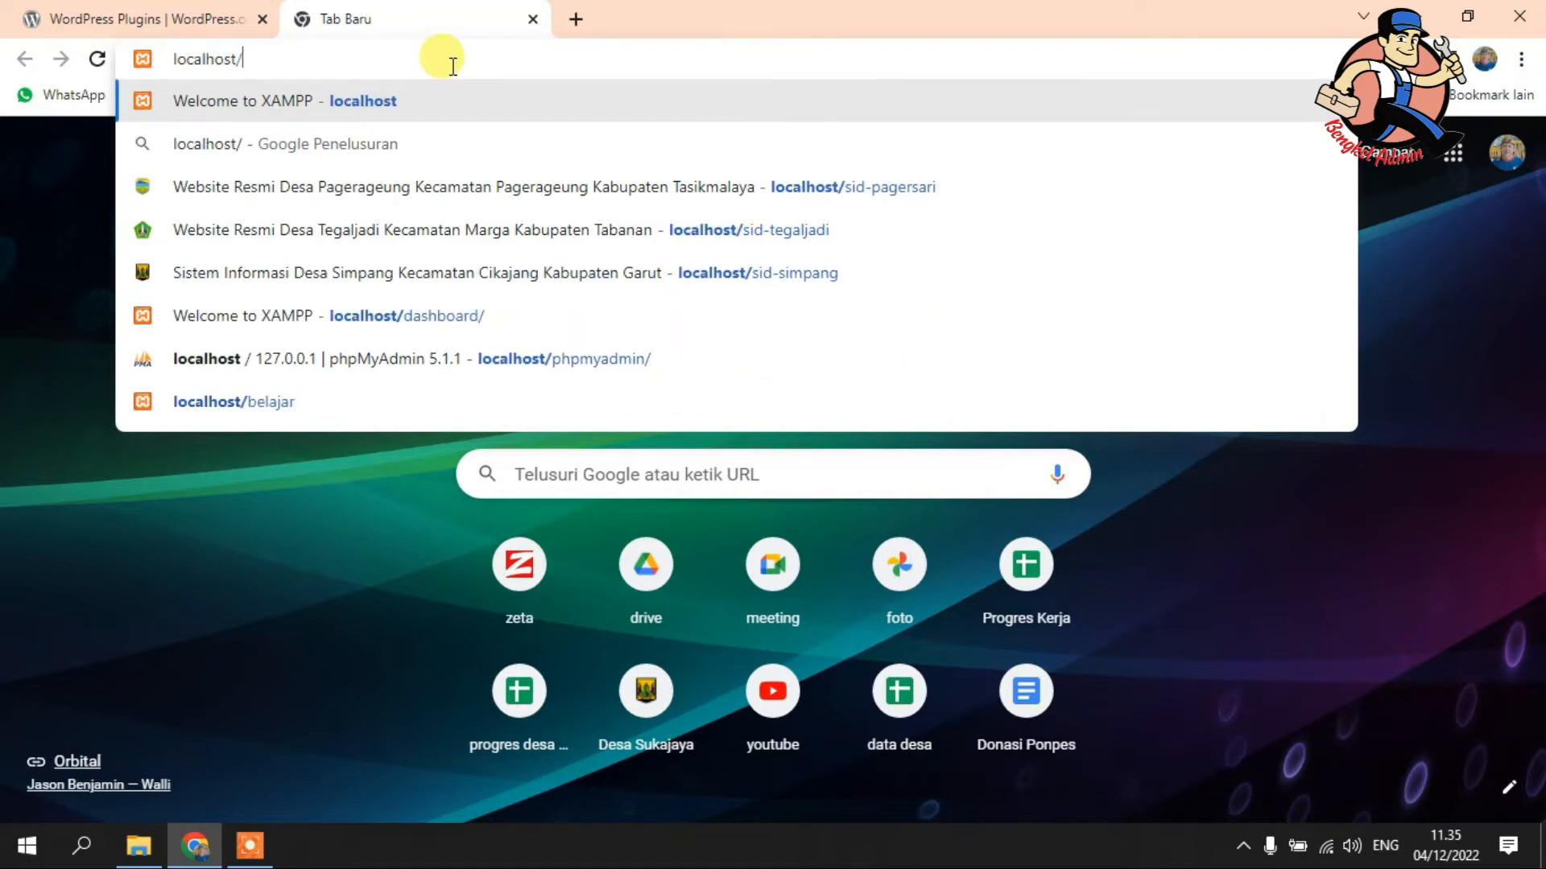
pyautogui.write('belaja')
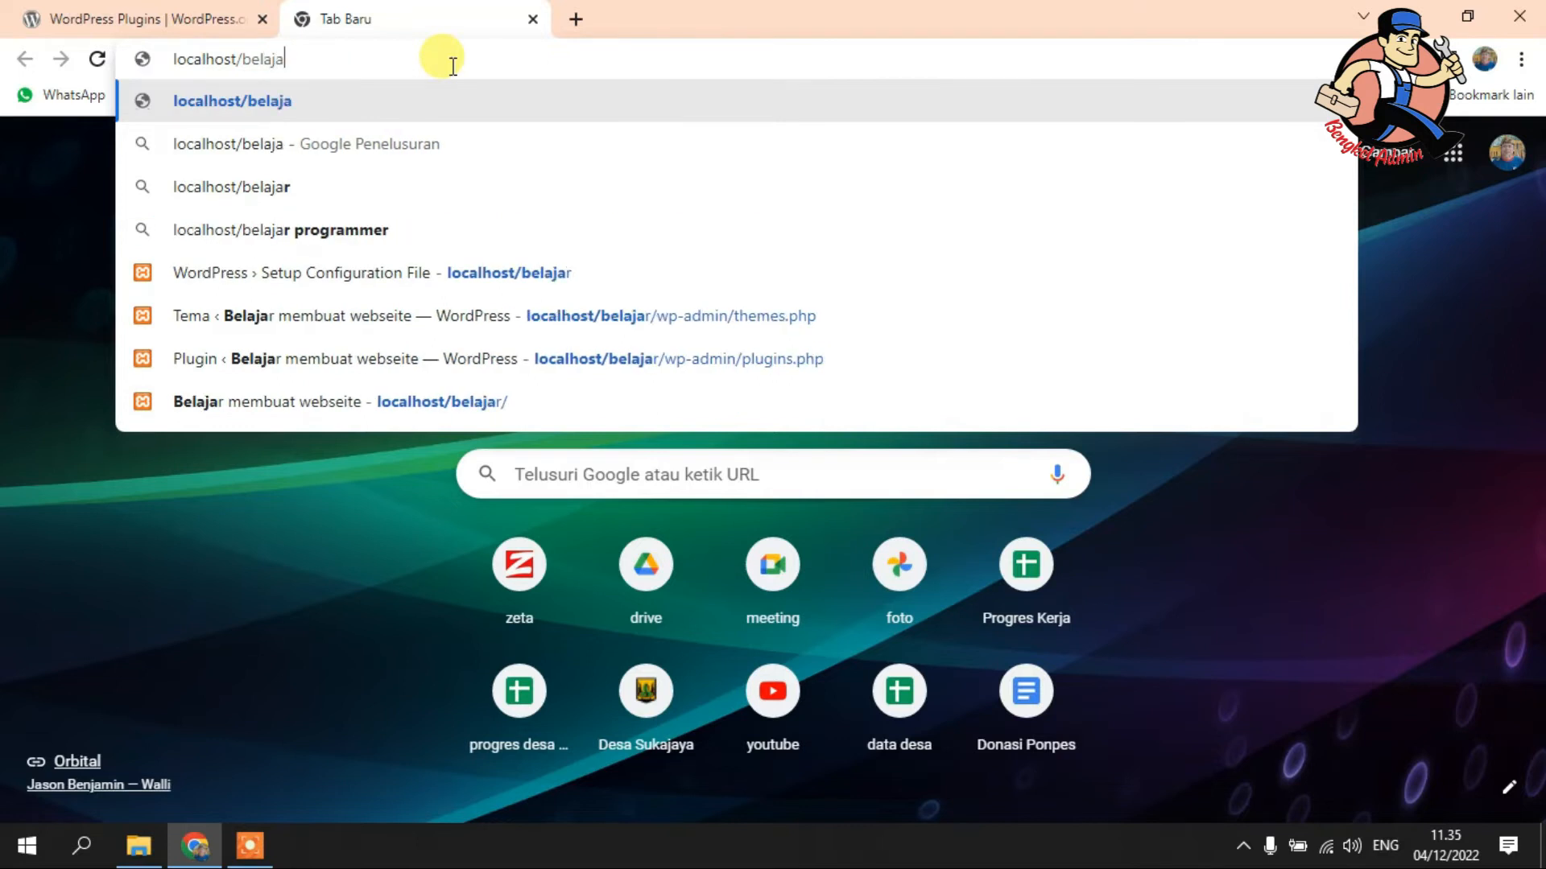
pyautogui.write('r')
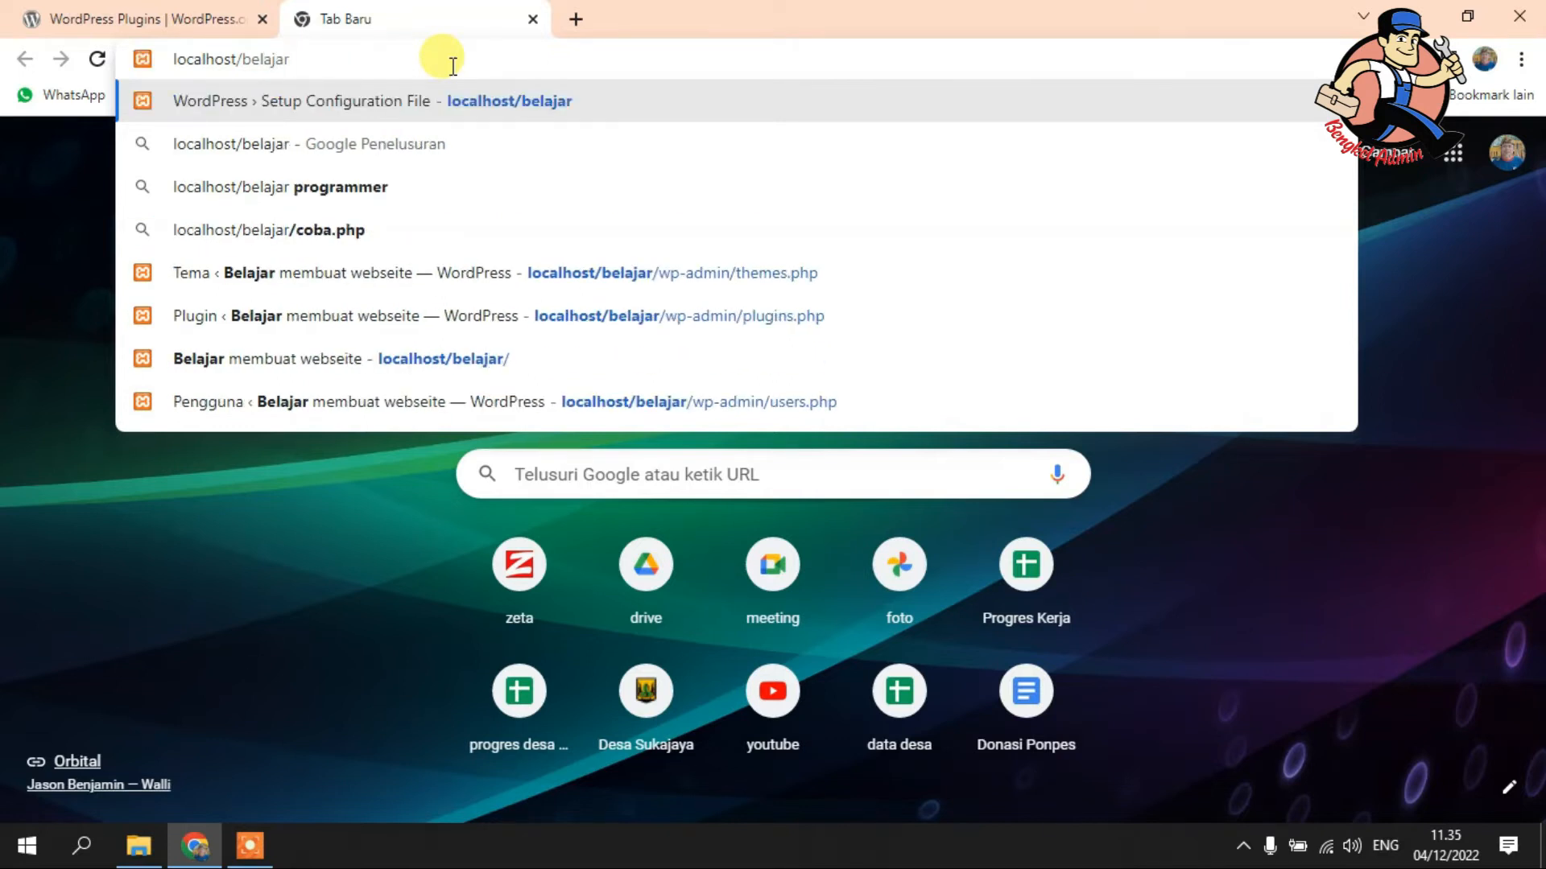
pyautogui.press('Return')
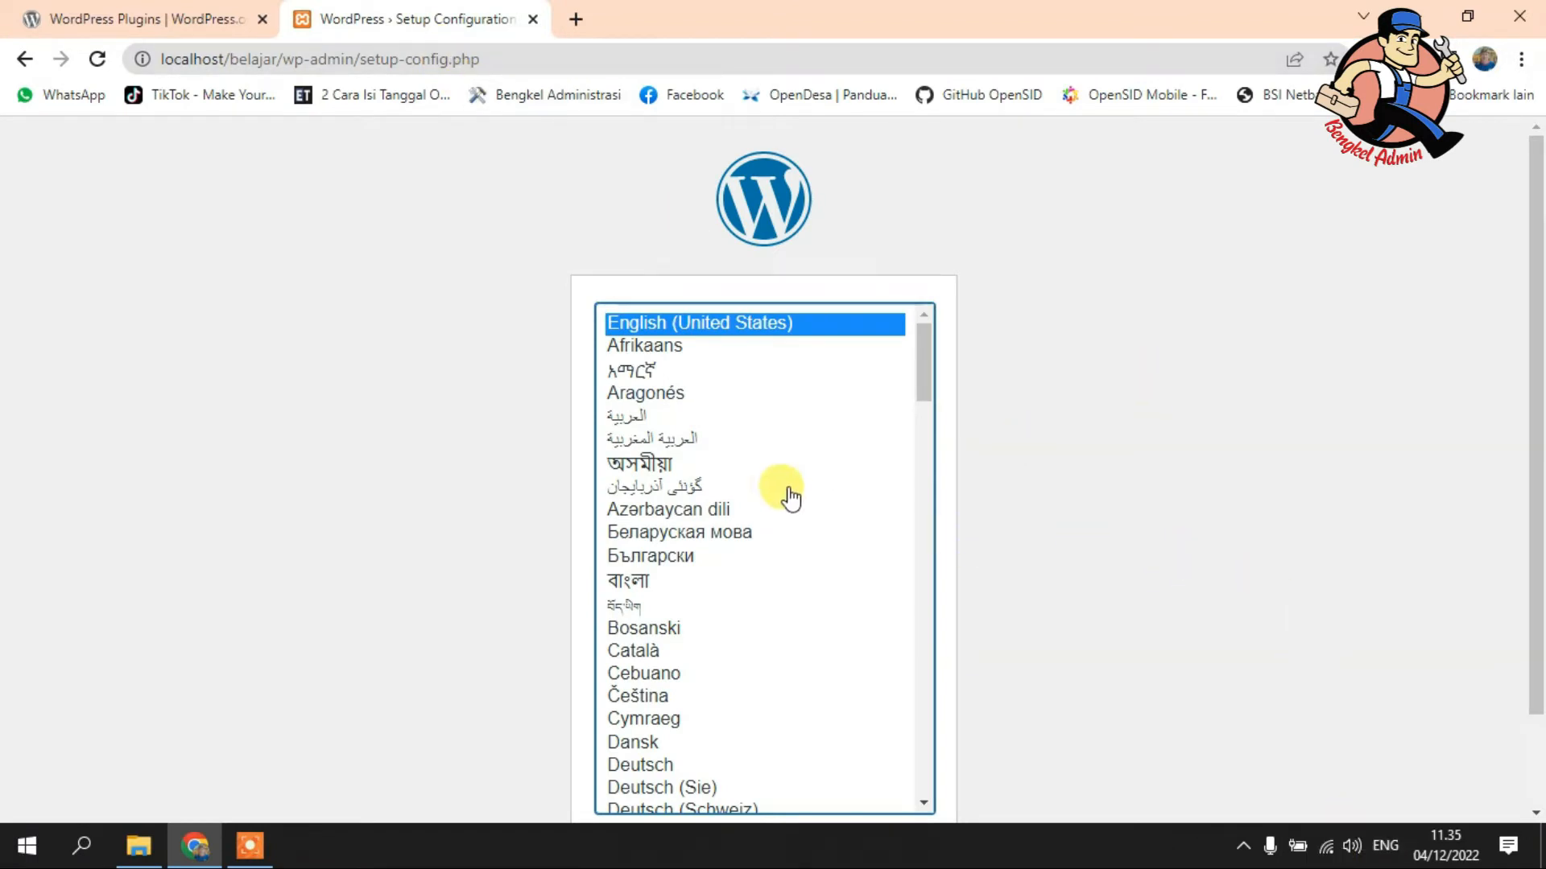
# - Choose Bahasa Indonesia as the installation language and continue
pyautogui.scroll(-3, 860, 503)
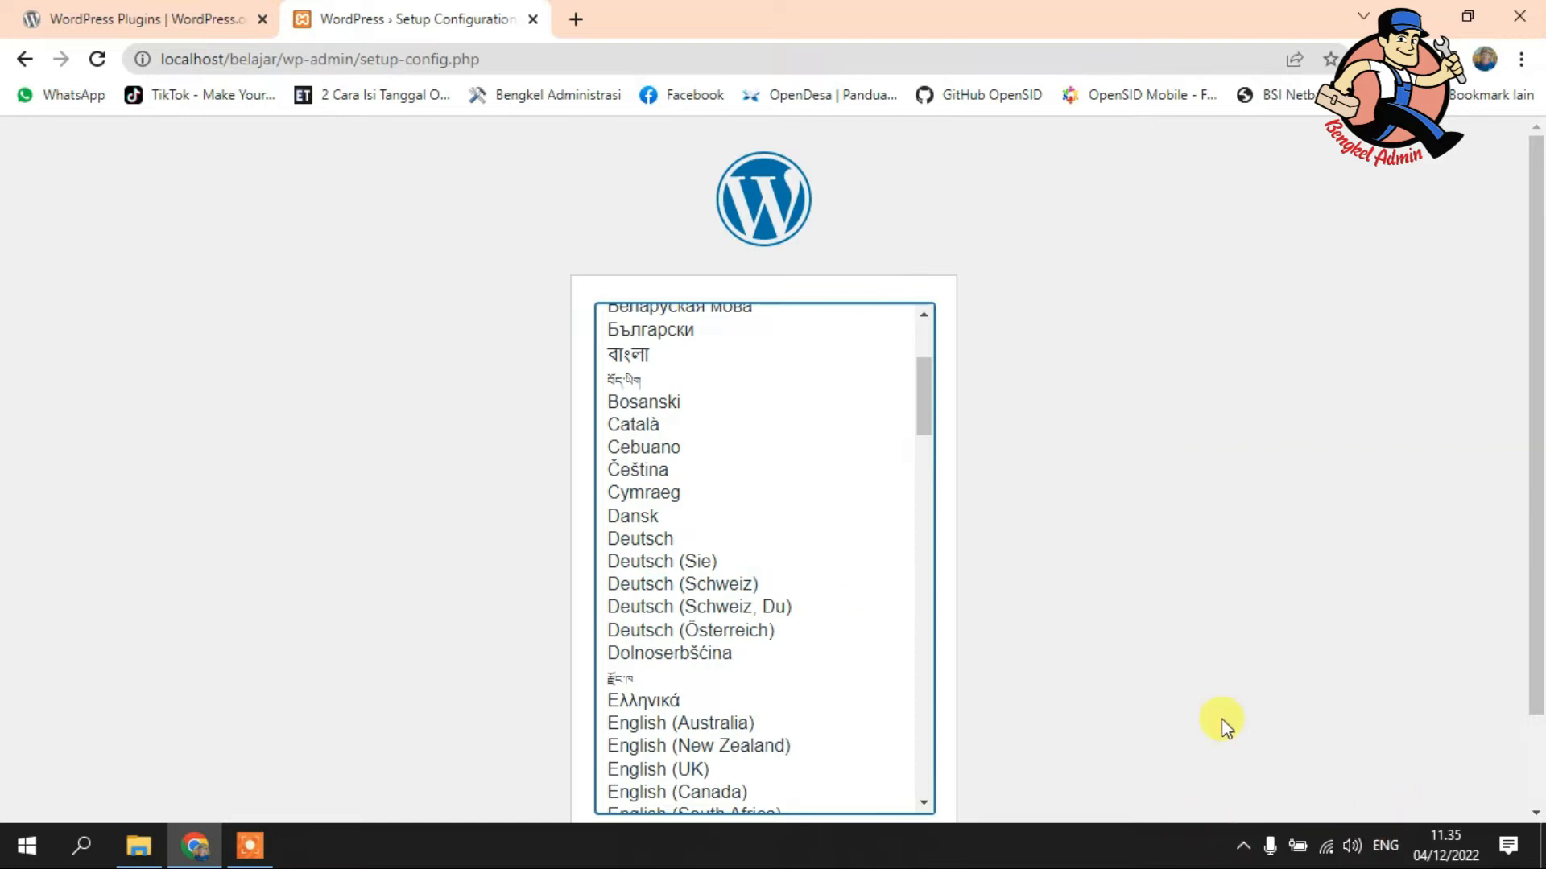
pyautogui.scroll(-3, 743, 609)
pyautogui.scroll(-8, 752, 596)
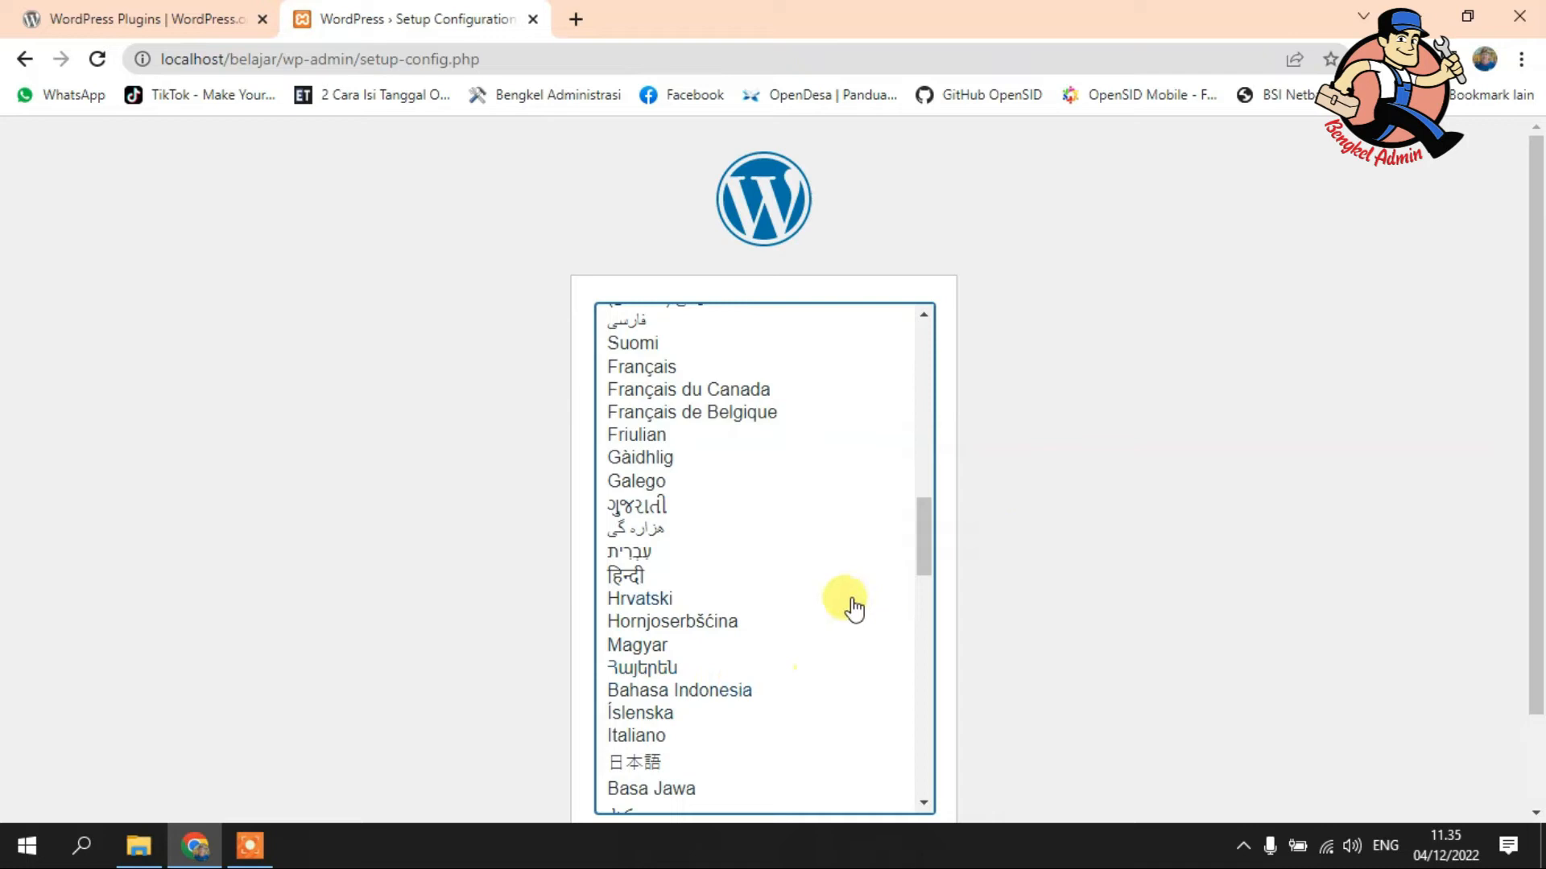
pyautogui.click(719, 690)
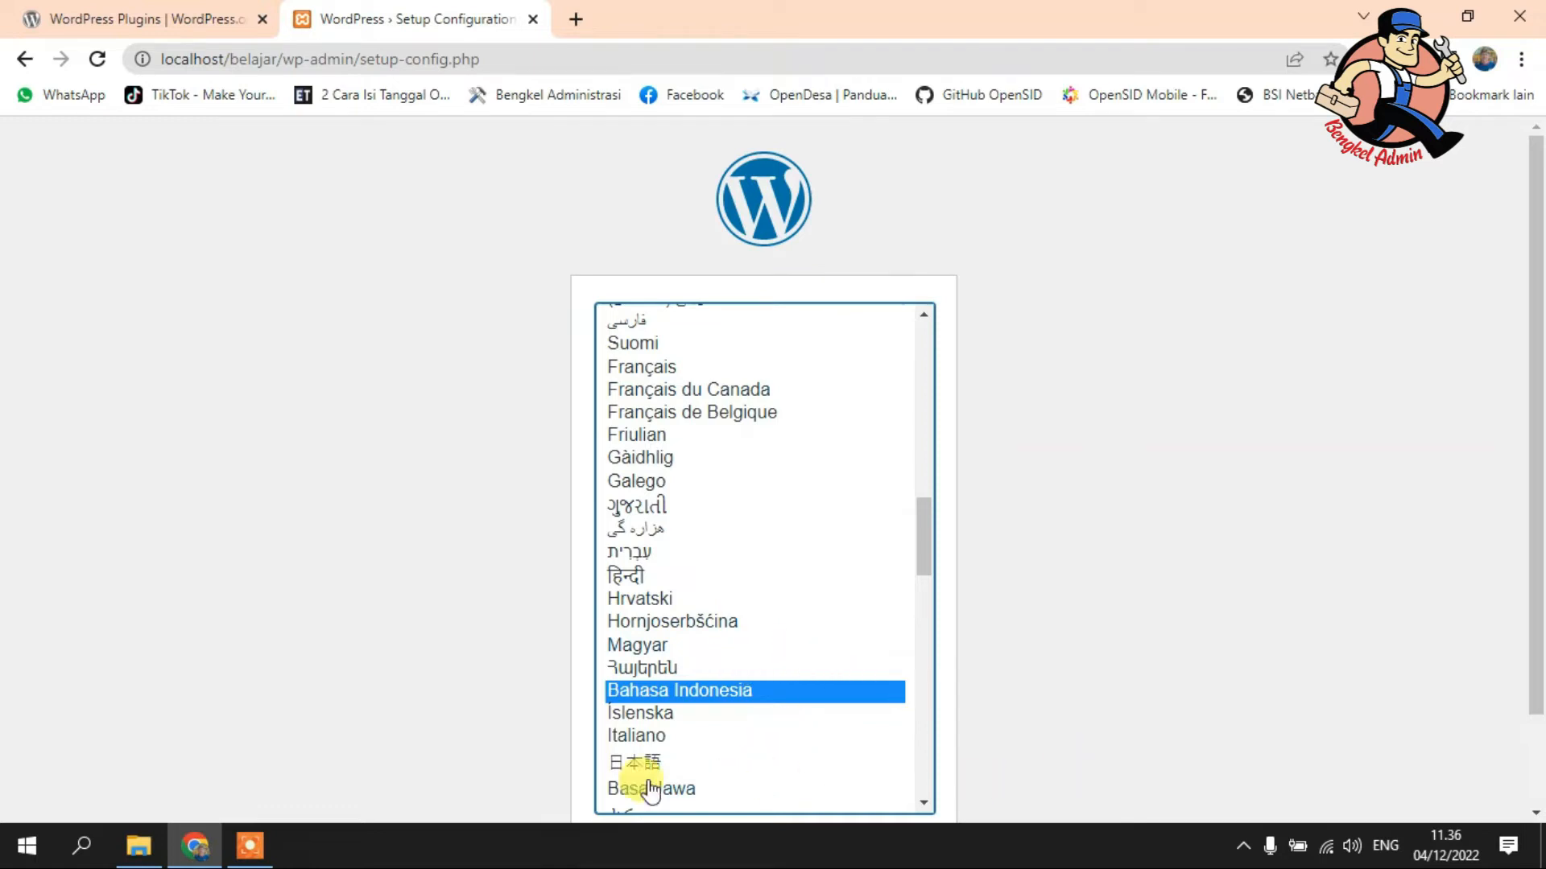
pyautogui.scroll(-2, 996, 708)
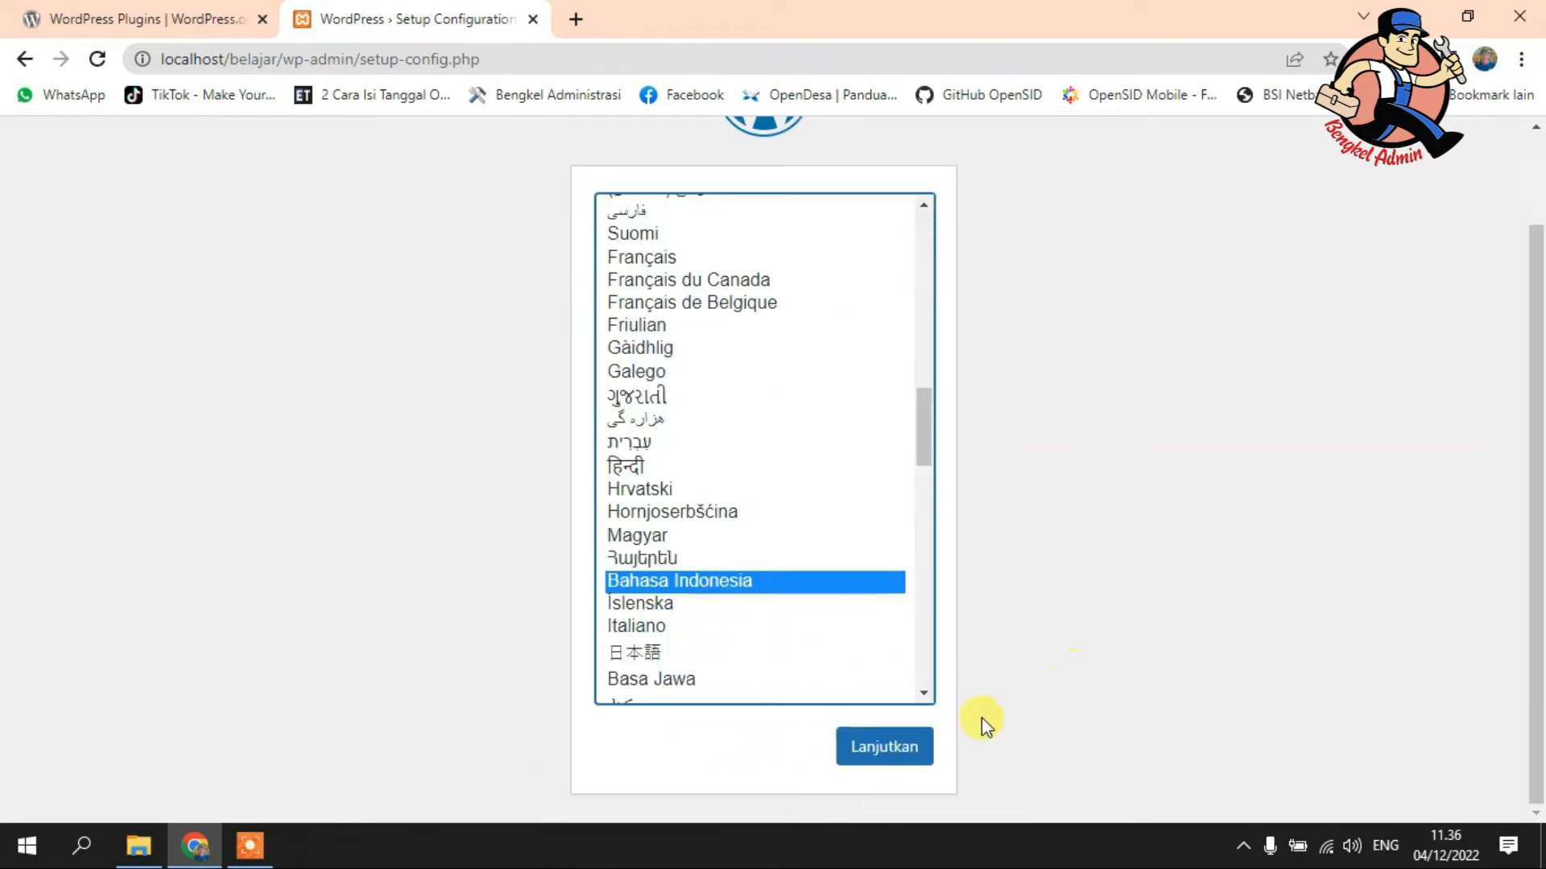
pyautogui.click(884, 746)
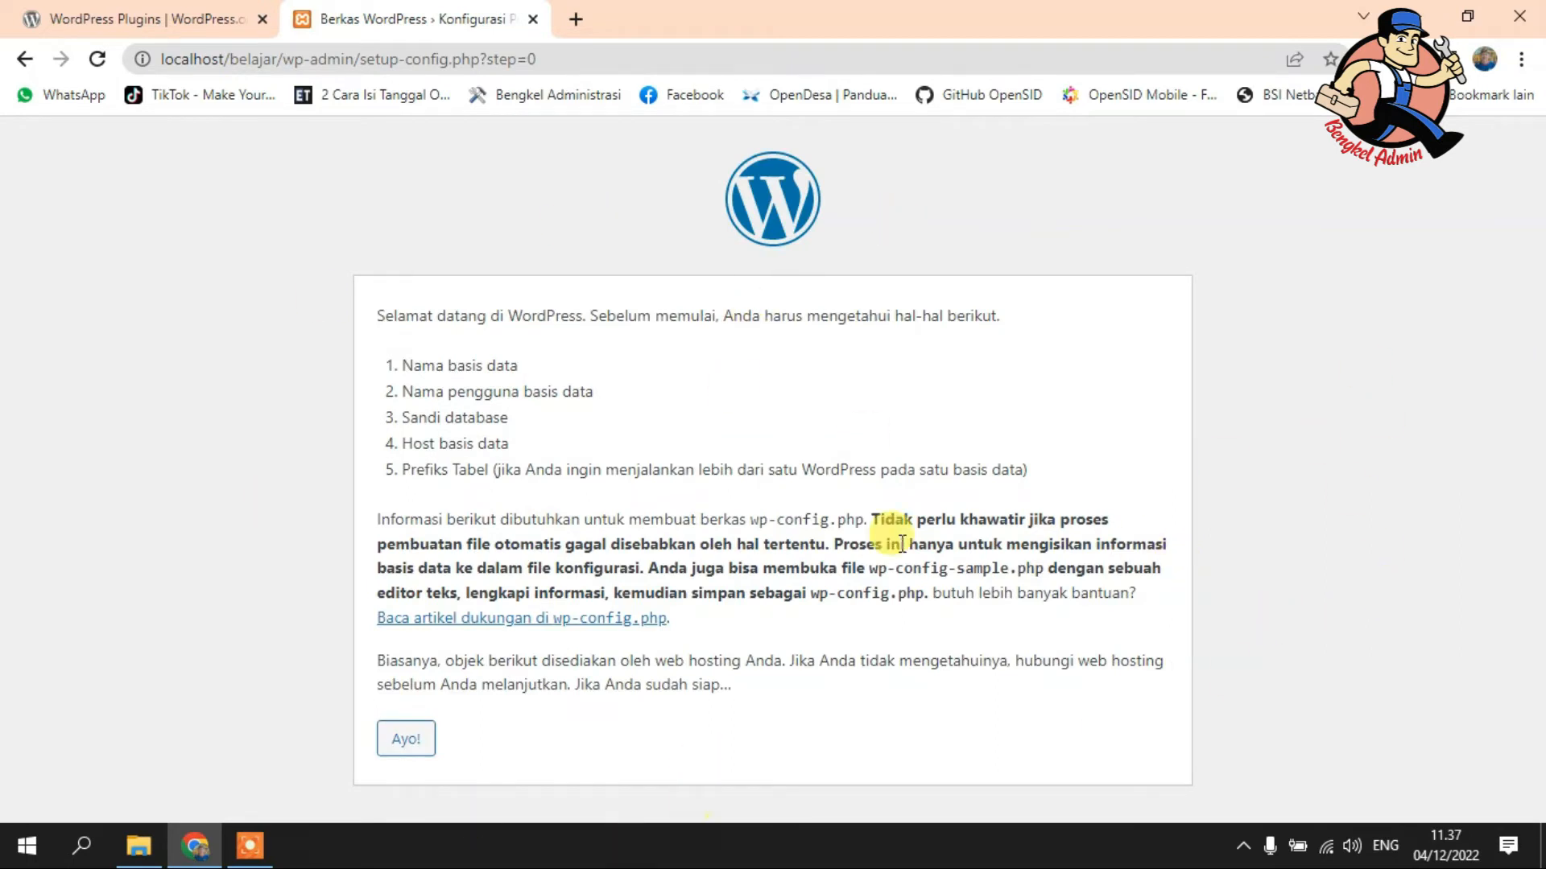
# - Enter database wp_belajar, user root, blank password and host localhost, then submit
pyautogui.click(409, 744)
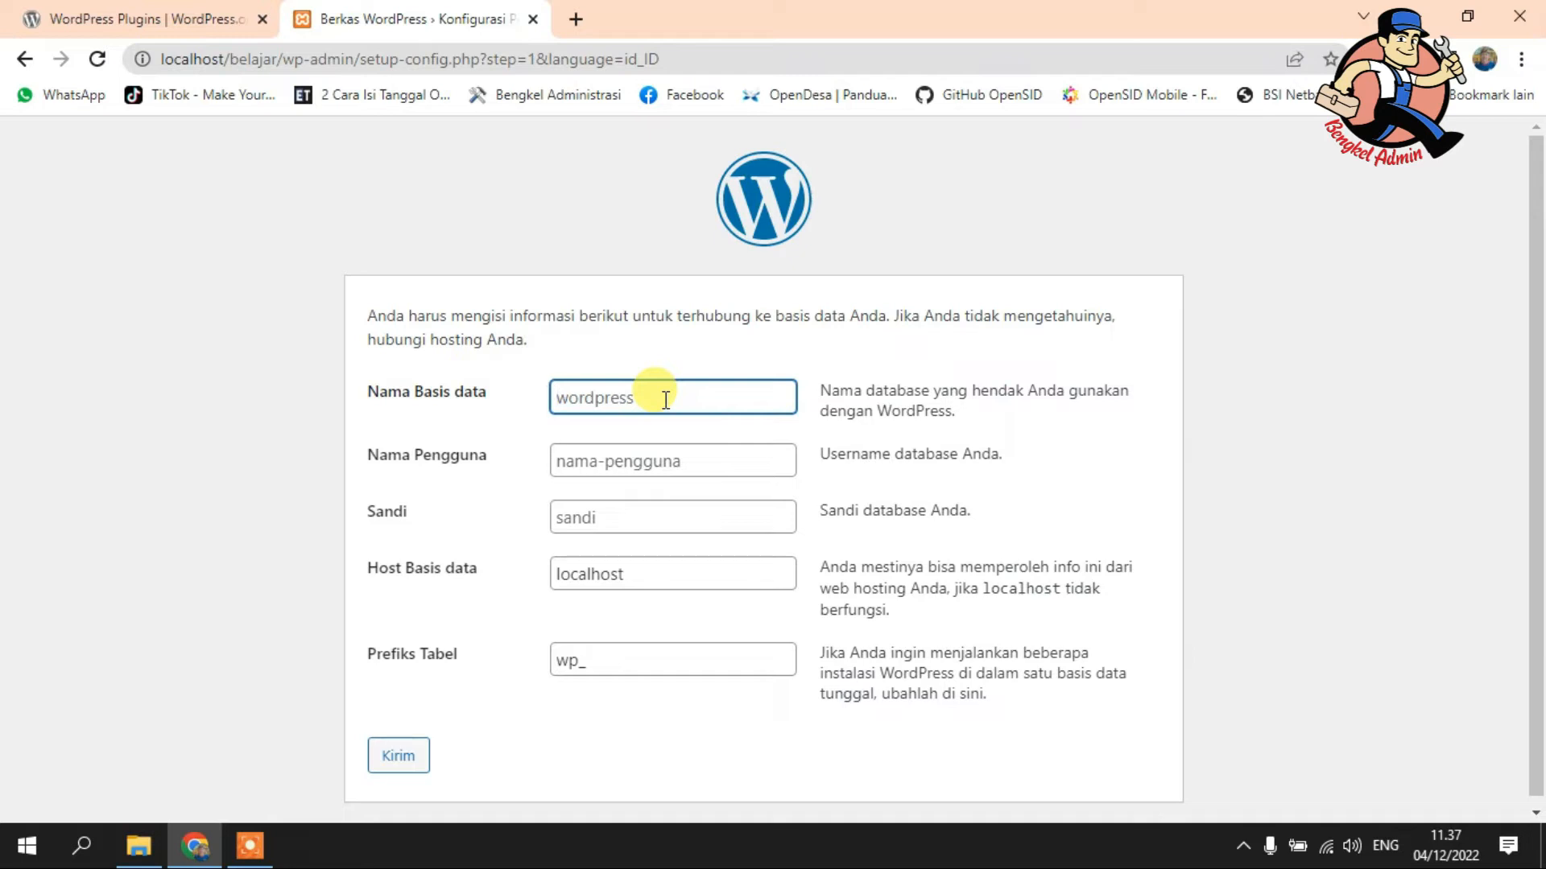
pyautogui.write('wp_belajar')
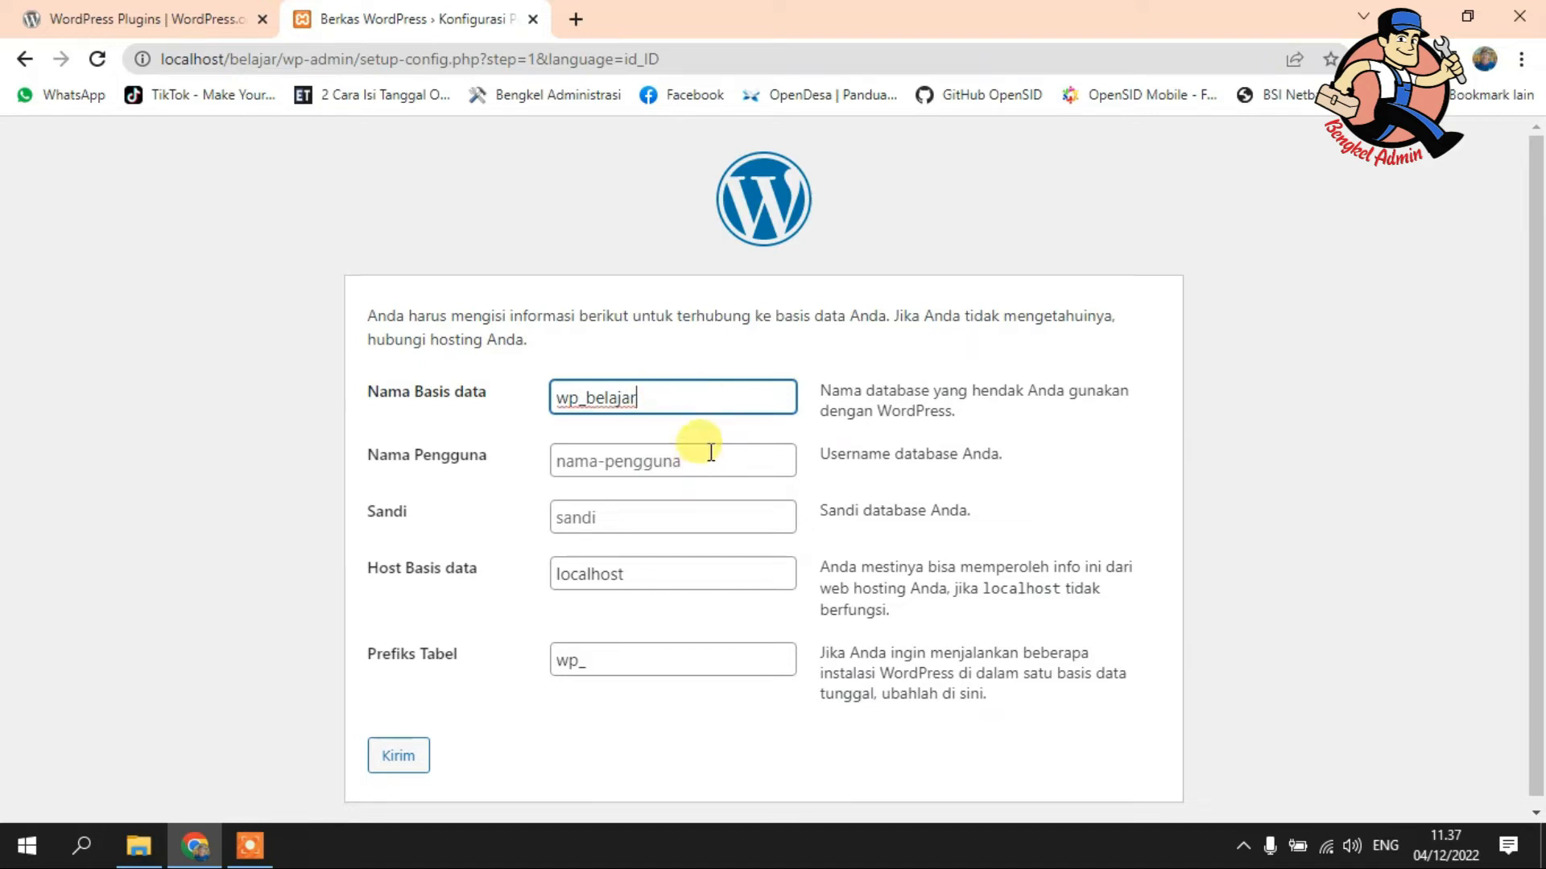
pyautogui.click(592, 453)
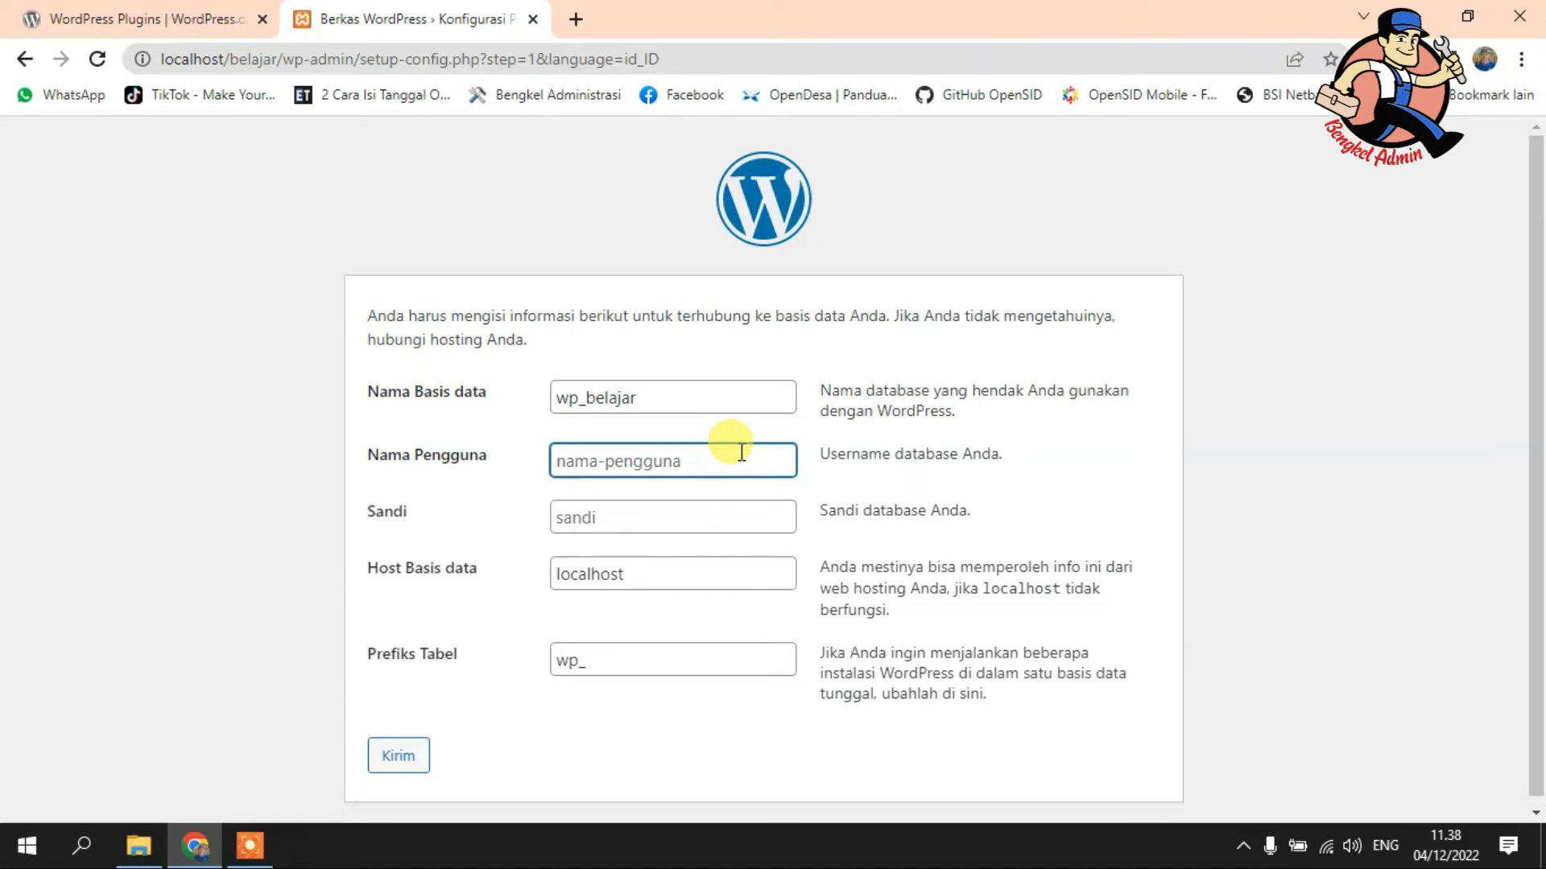
pyautogui.write('root')
pyautogui.click(648, 512)
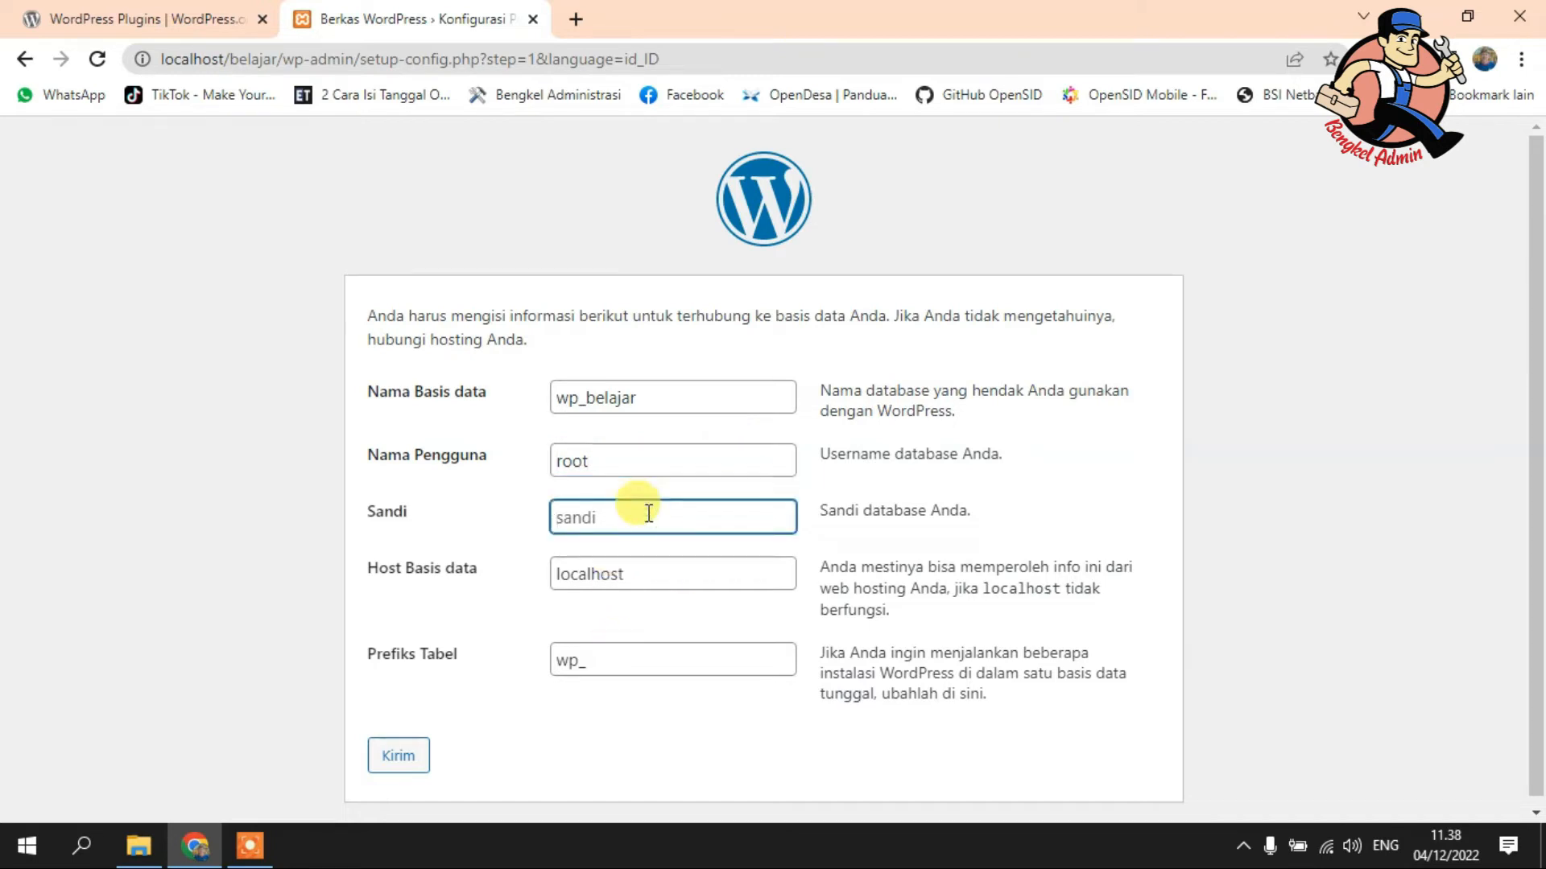
pyautogui.click(659, 569)
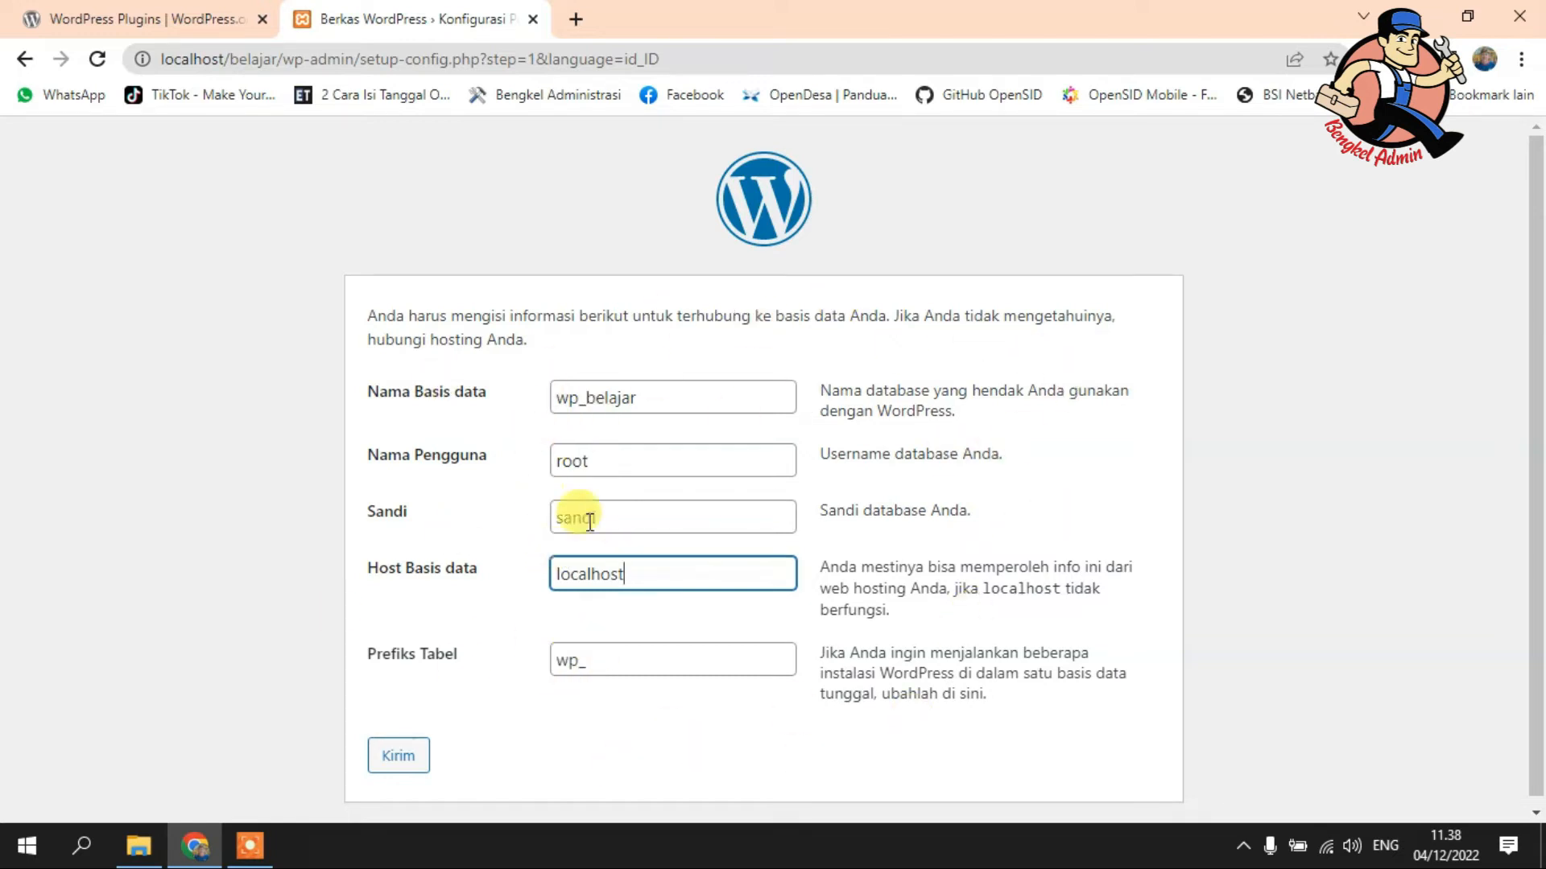
pyautogui.click(389, 758)
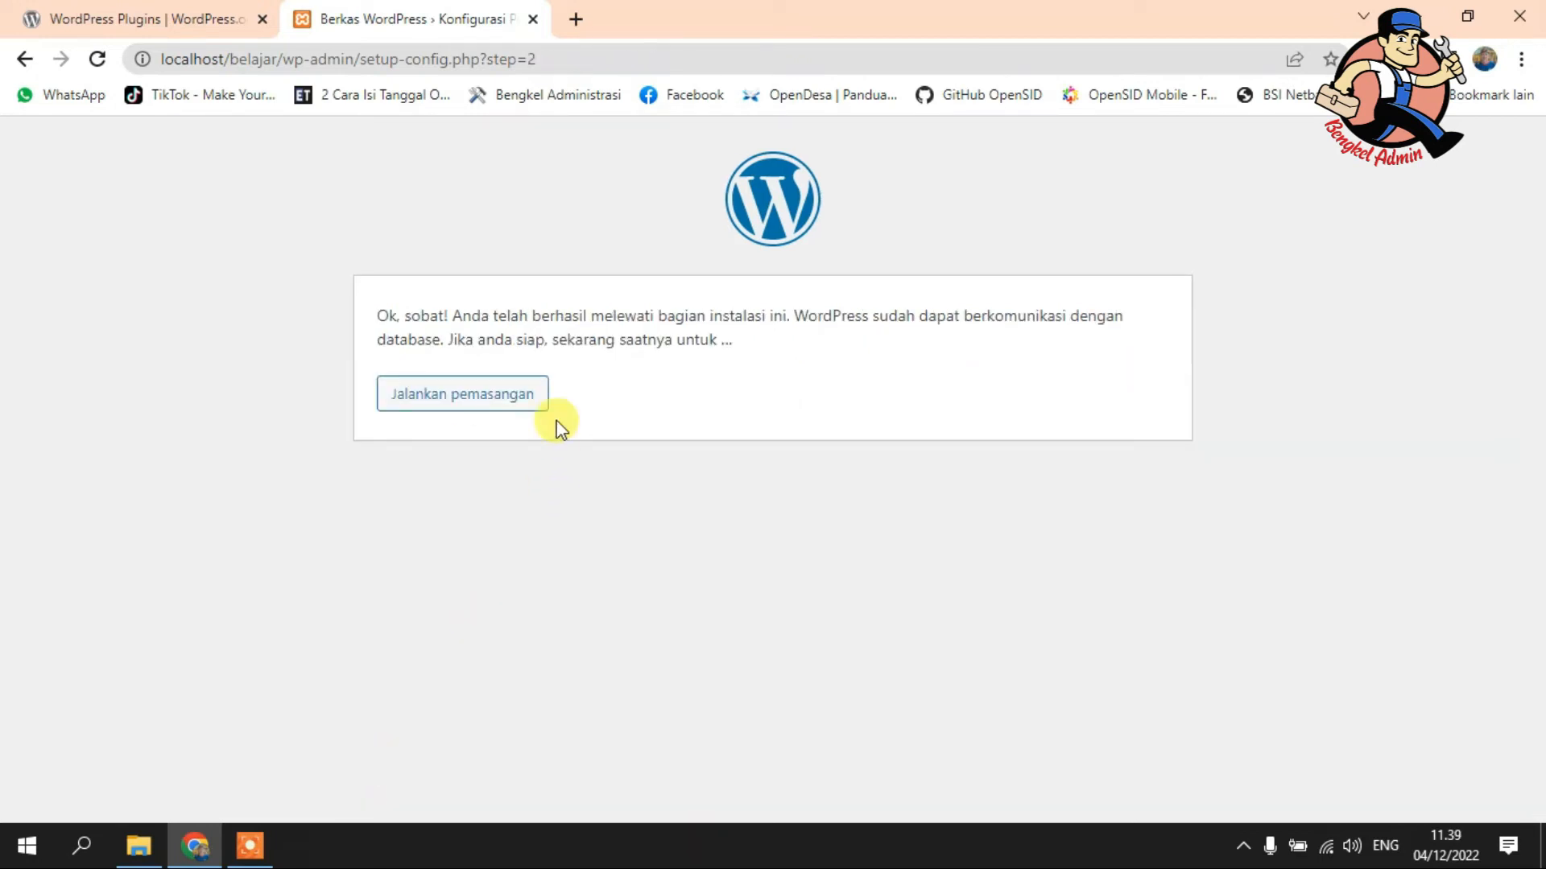
# - Start installation, entering site title 'Belajar Website' and administrator username 'admin'
pyautogui.click(500, 408)
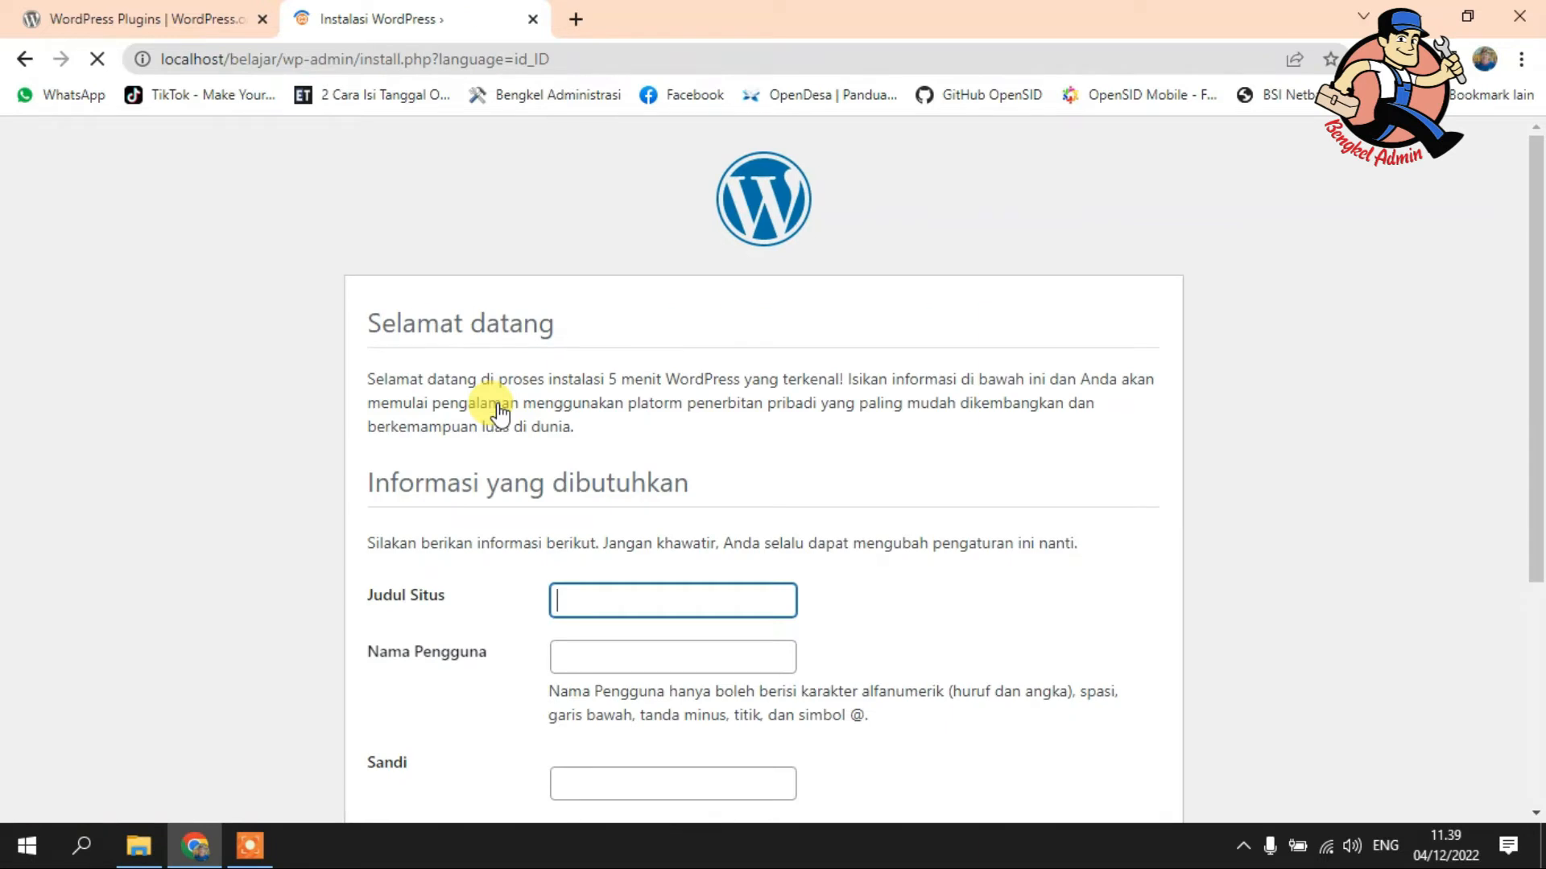
pyautogui.scroll(-3, 950, 483)
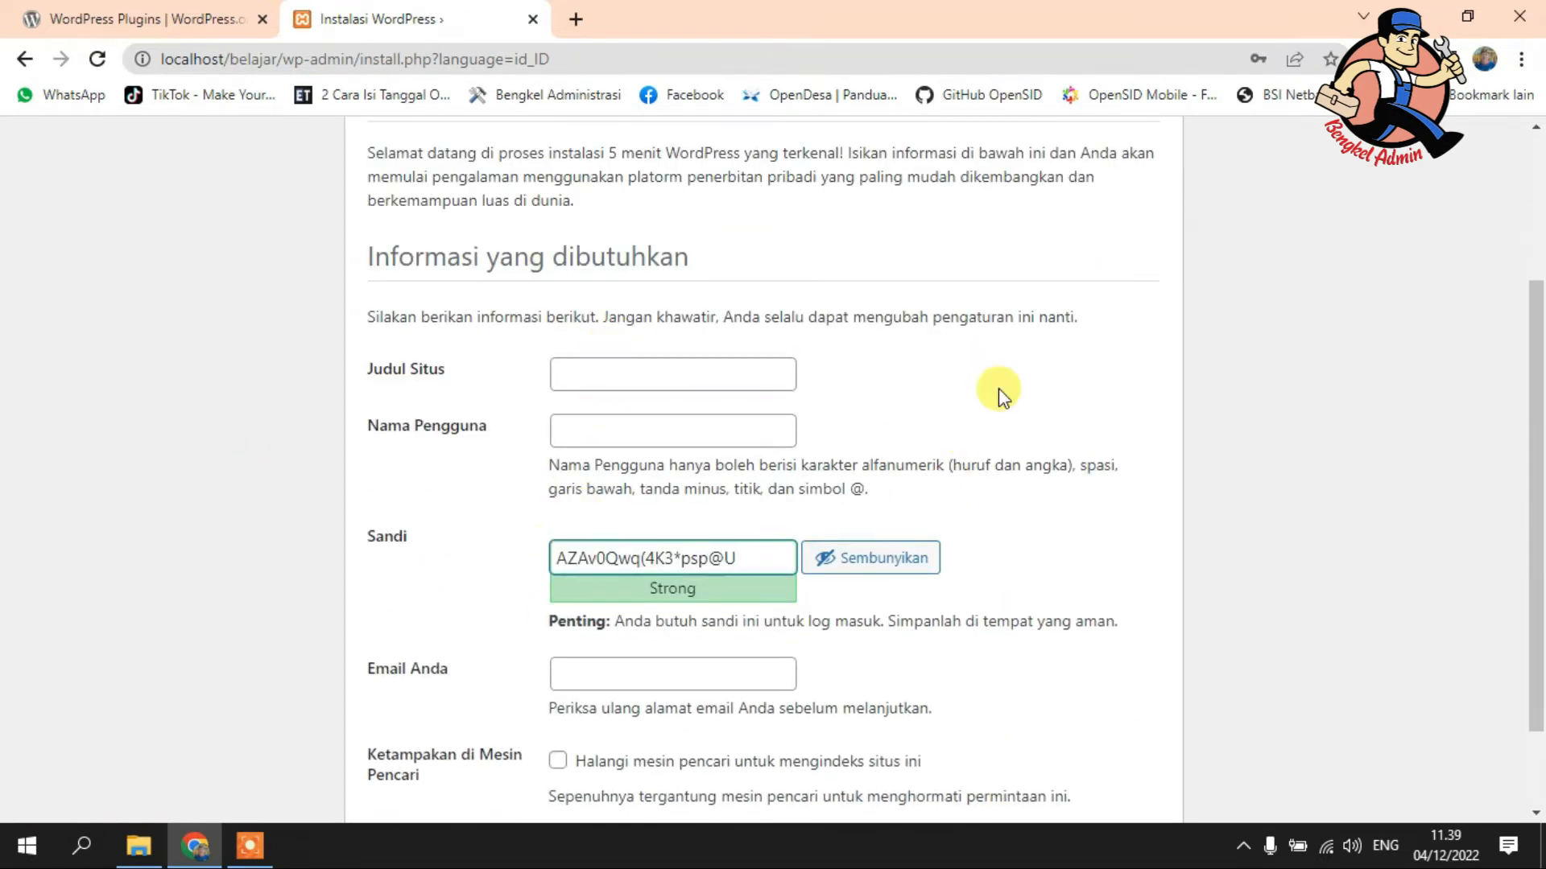
pyautogui.click(721, 379)
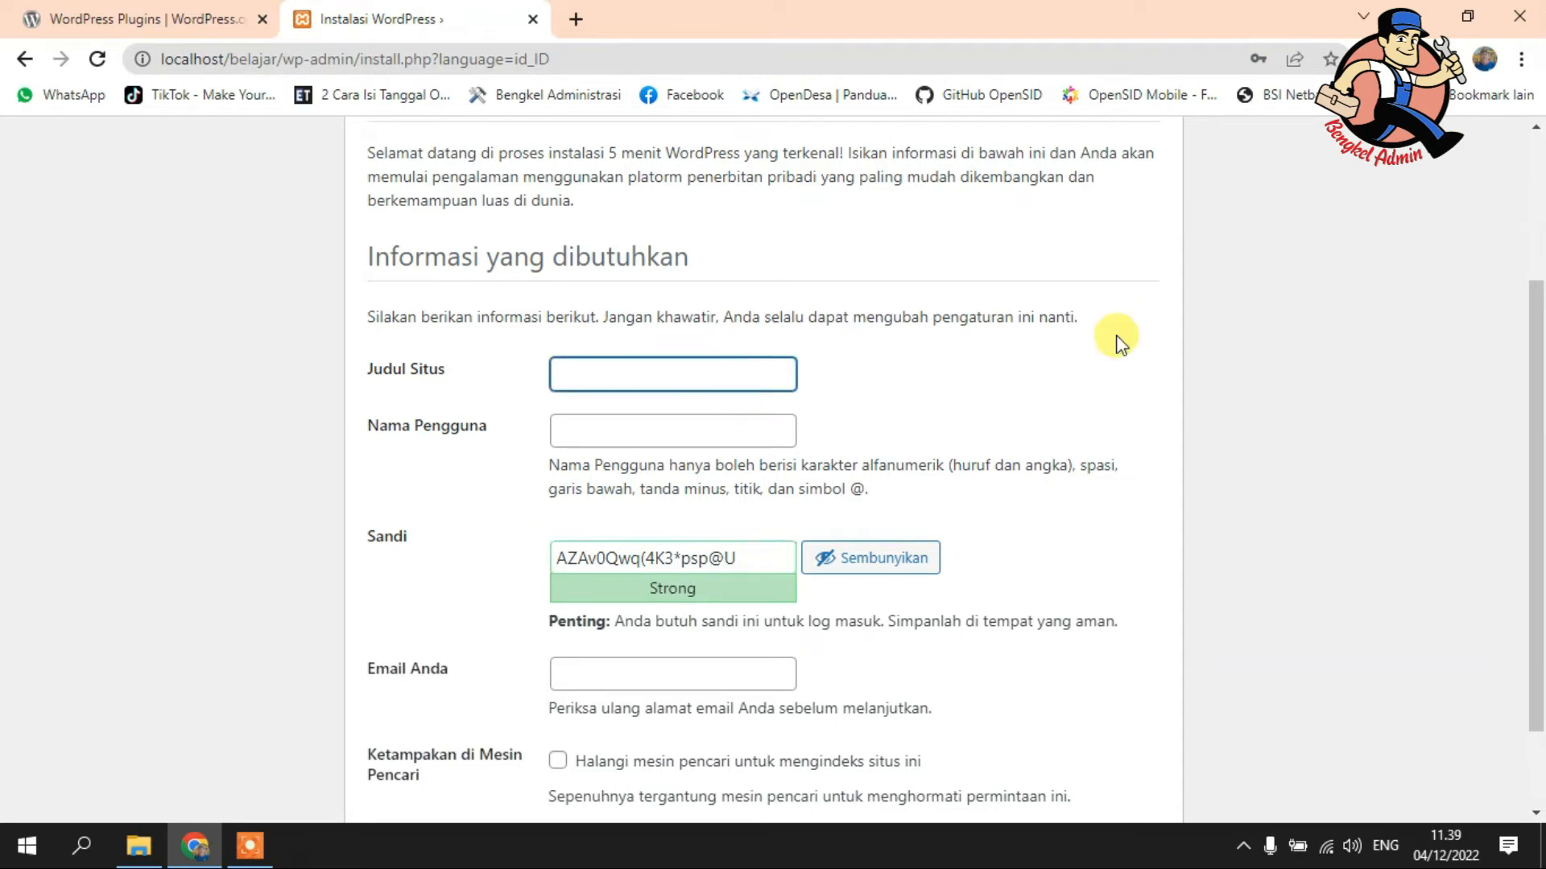
pyautogui.write('Belajar Website')
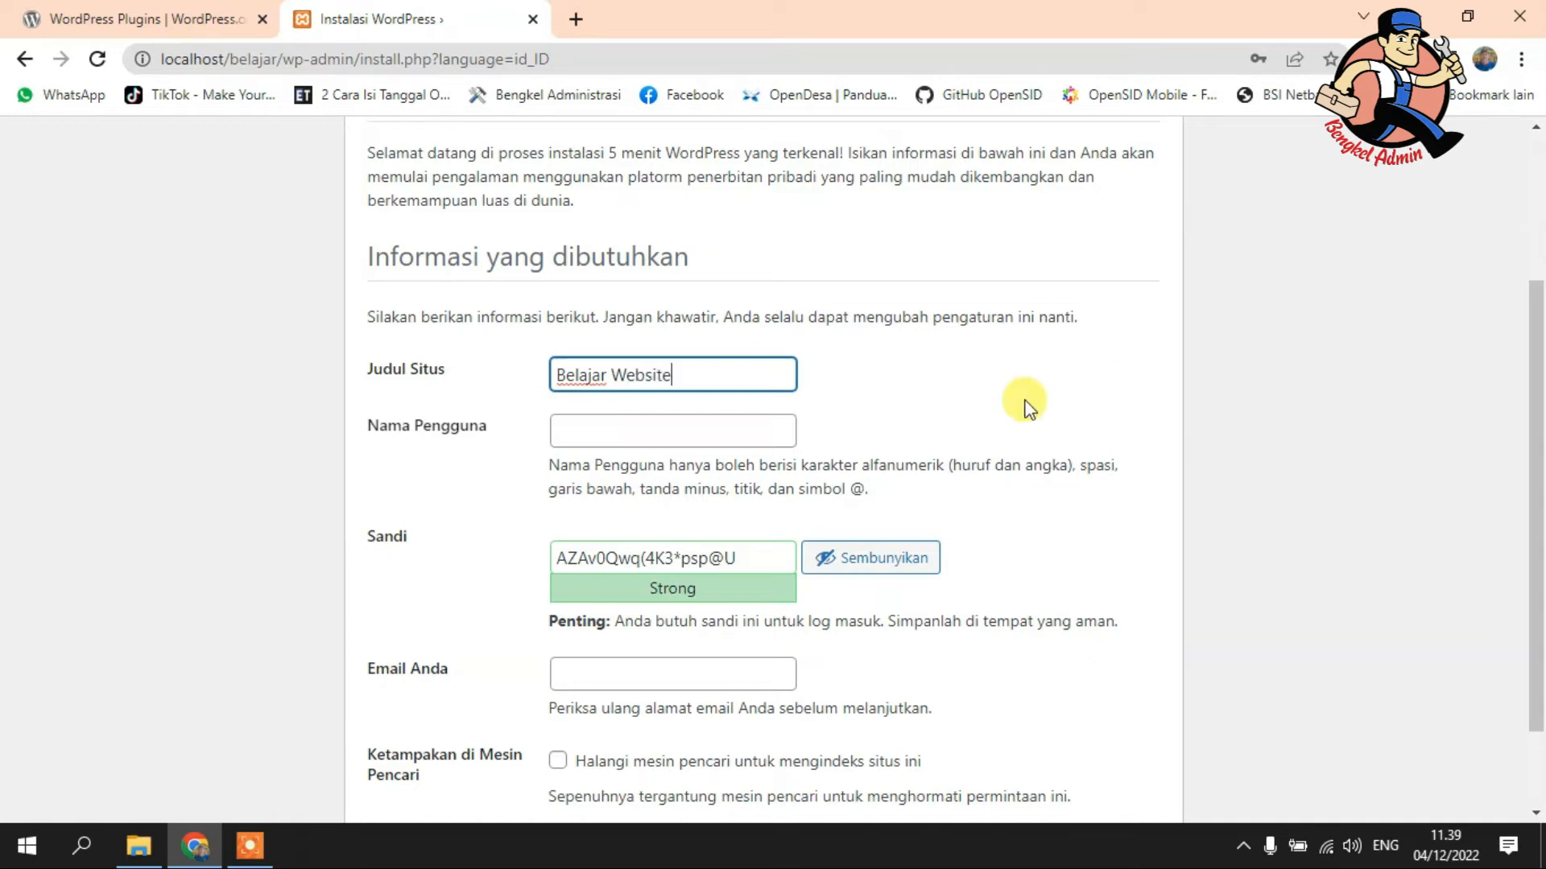
pyautogui.click(708, 429)
pyautogui.write('admin')
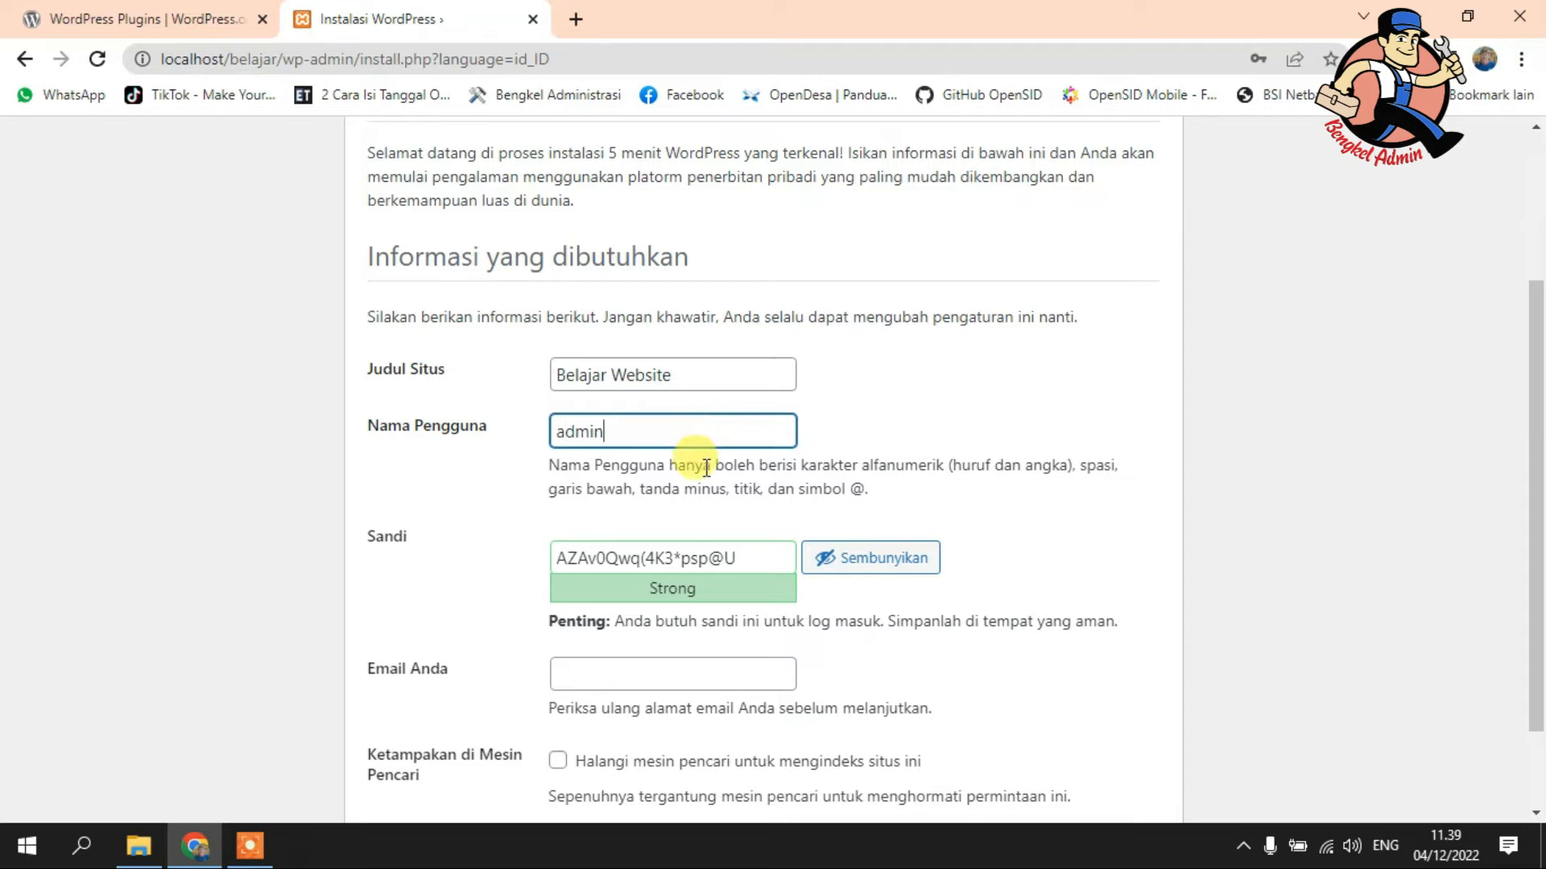
# - Replace the generated password with your own weak password and confirm weak-password use
pyautogui.doubleClick(697, 555)
pyautogui.moveTo(761, 551); pyautogui.dragTo(534, 552)
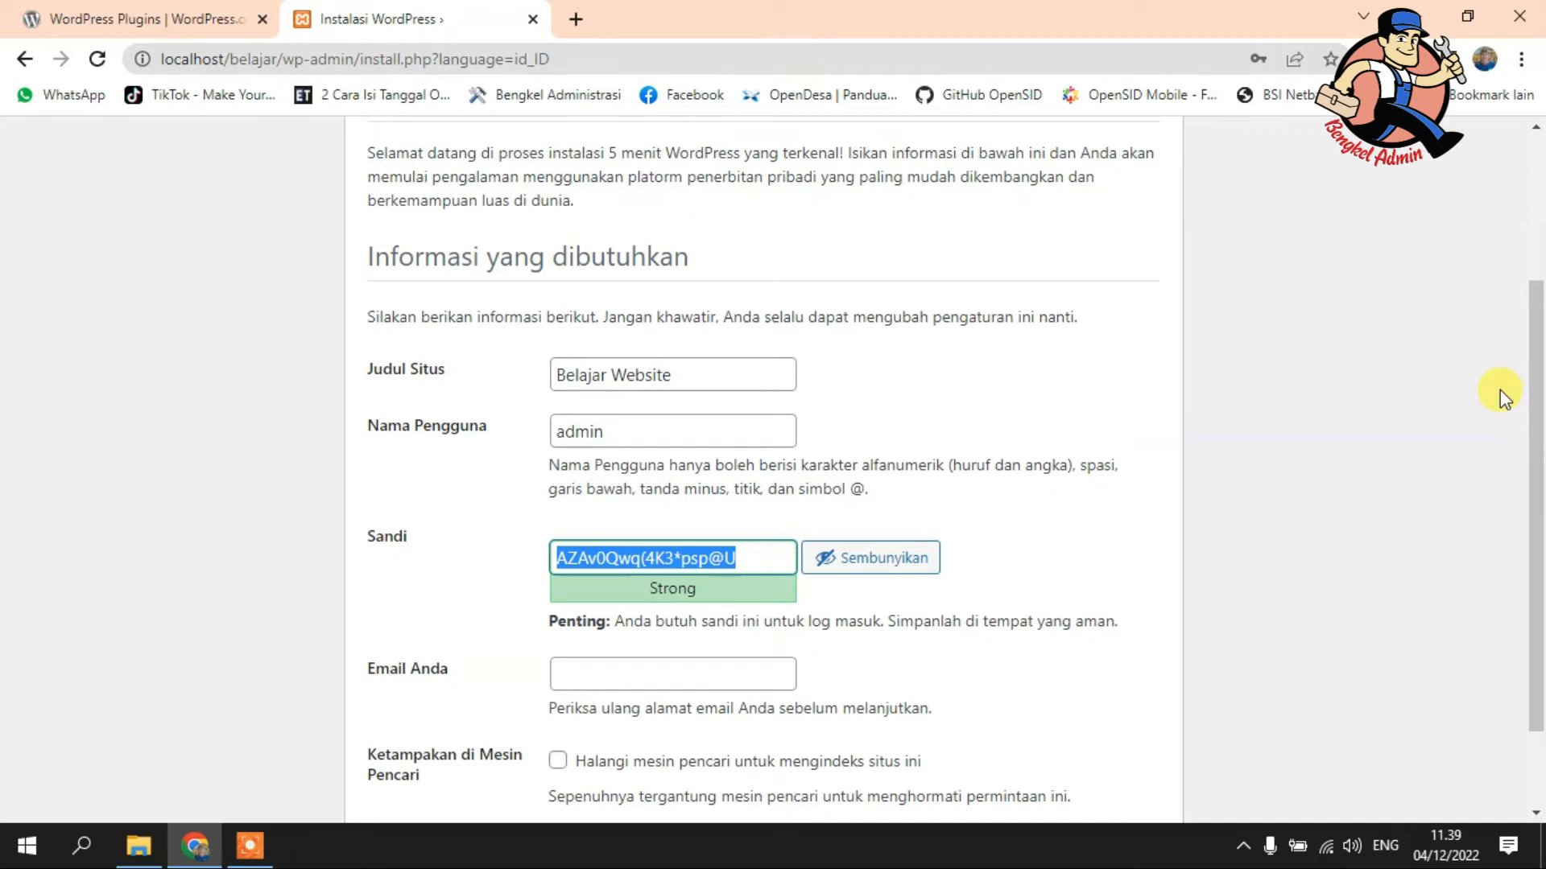
pyautogui.write('a')
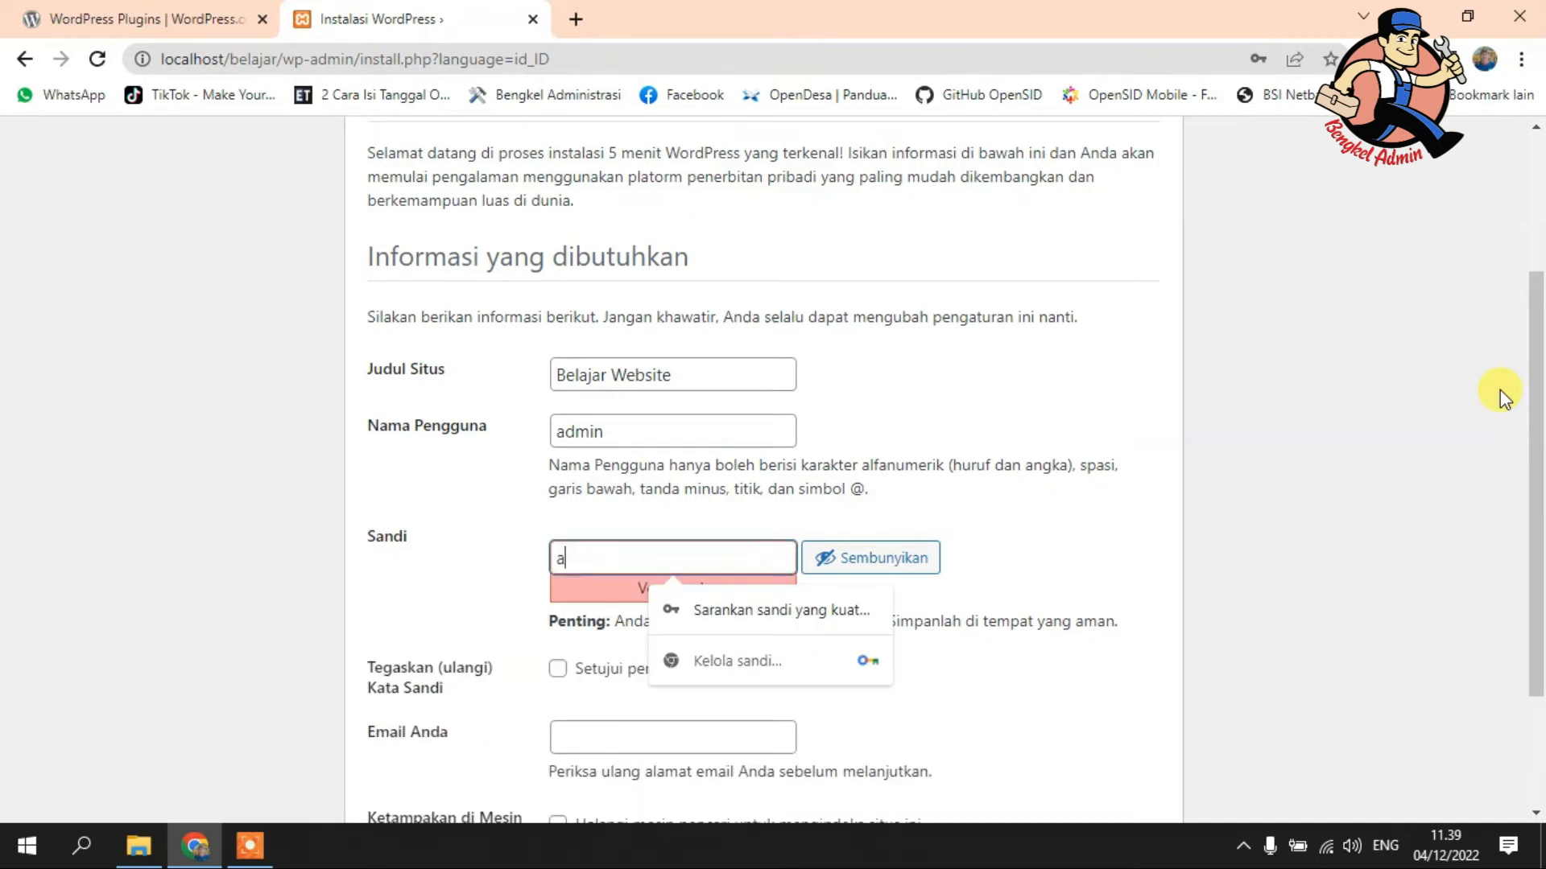
pyautogui.write('dmin123')
pyautogui.click(1214, 515)
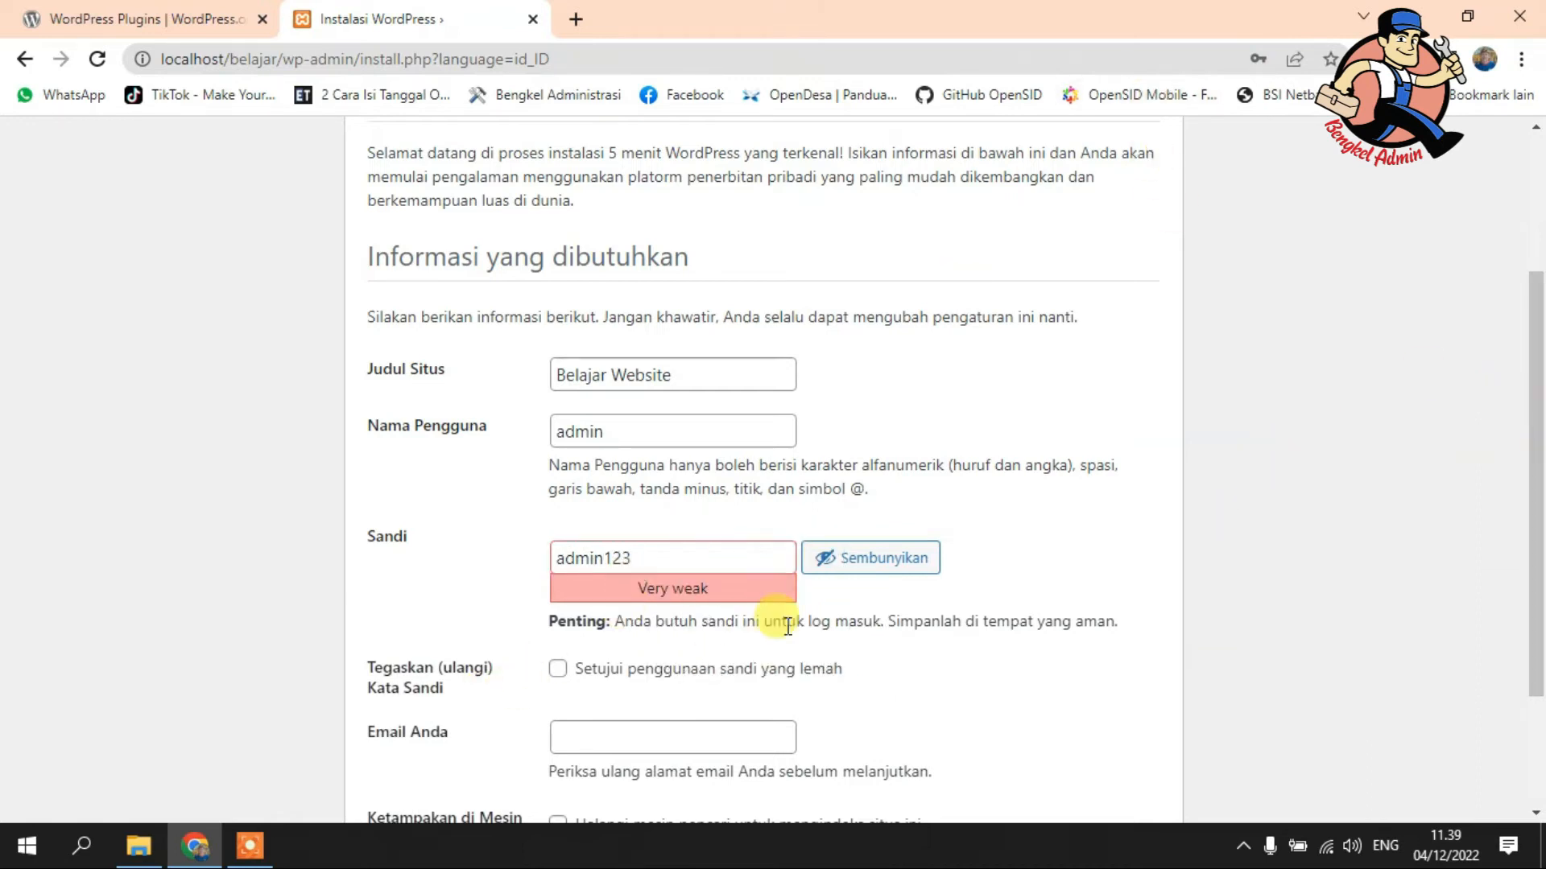
pyautogui.click(557, 670)
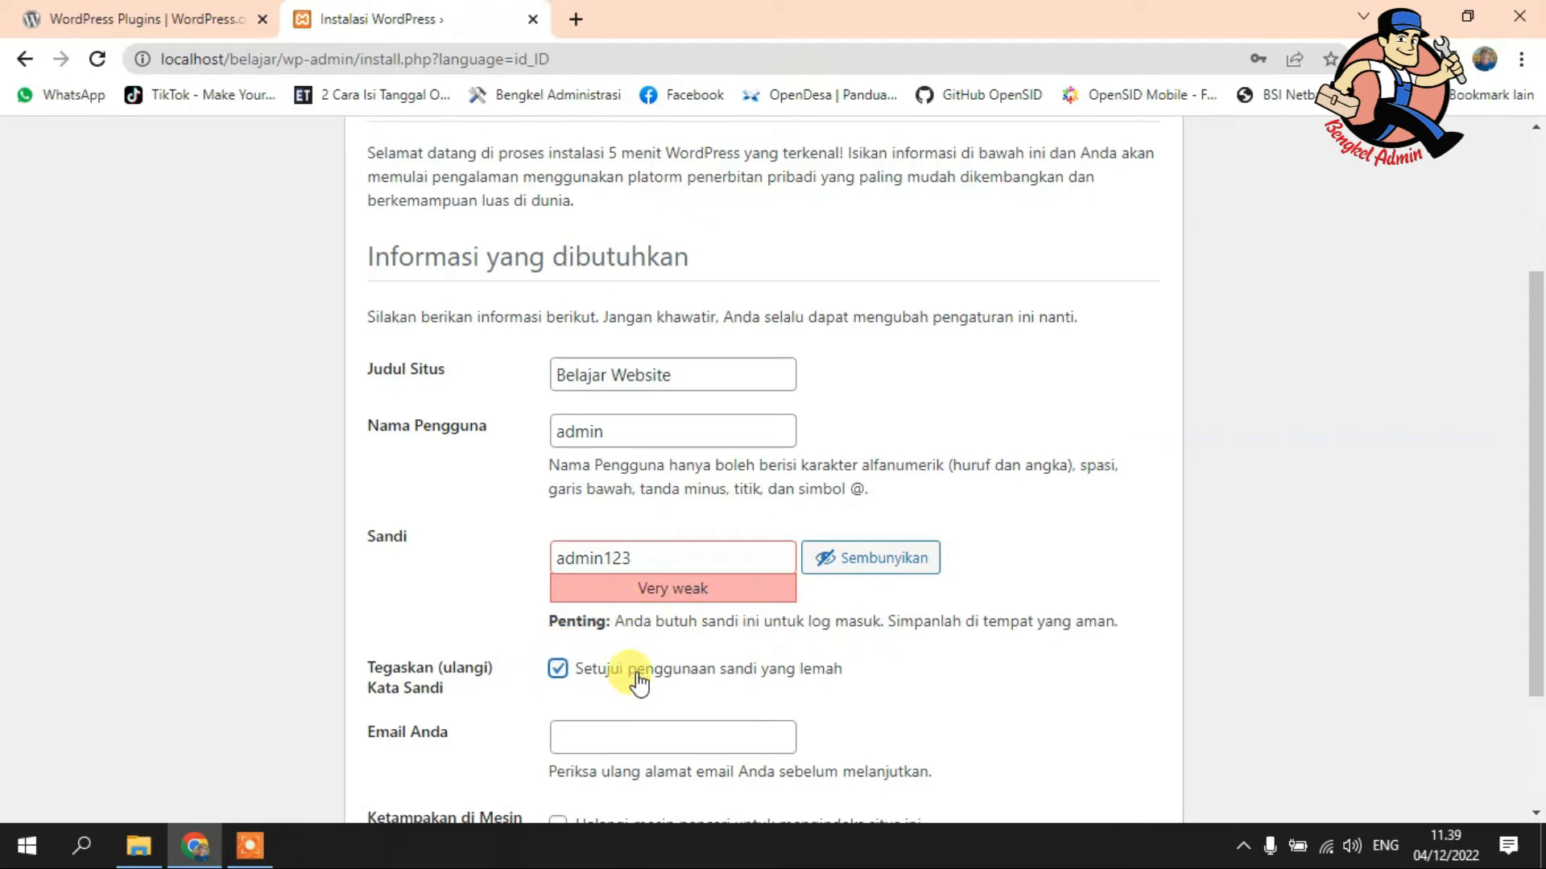
# - Fill in the administrator's e-mail address and run Instal WordPress
pyautogui.scroll(-2, 1024, 679)
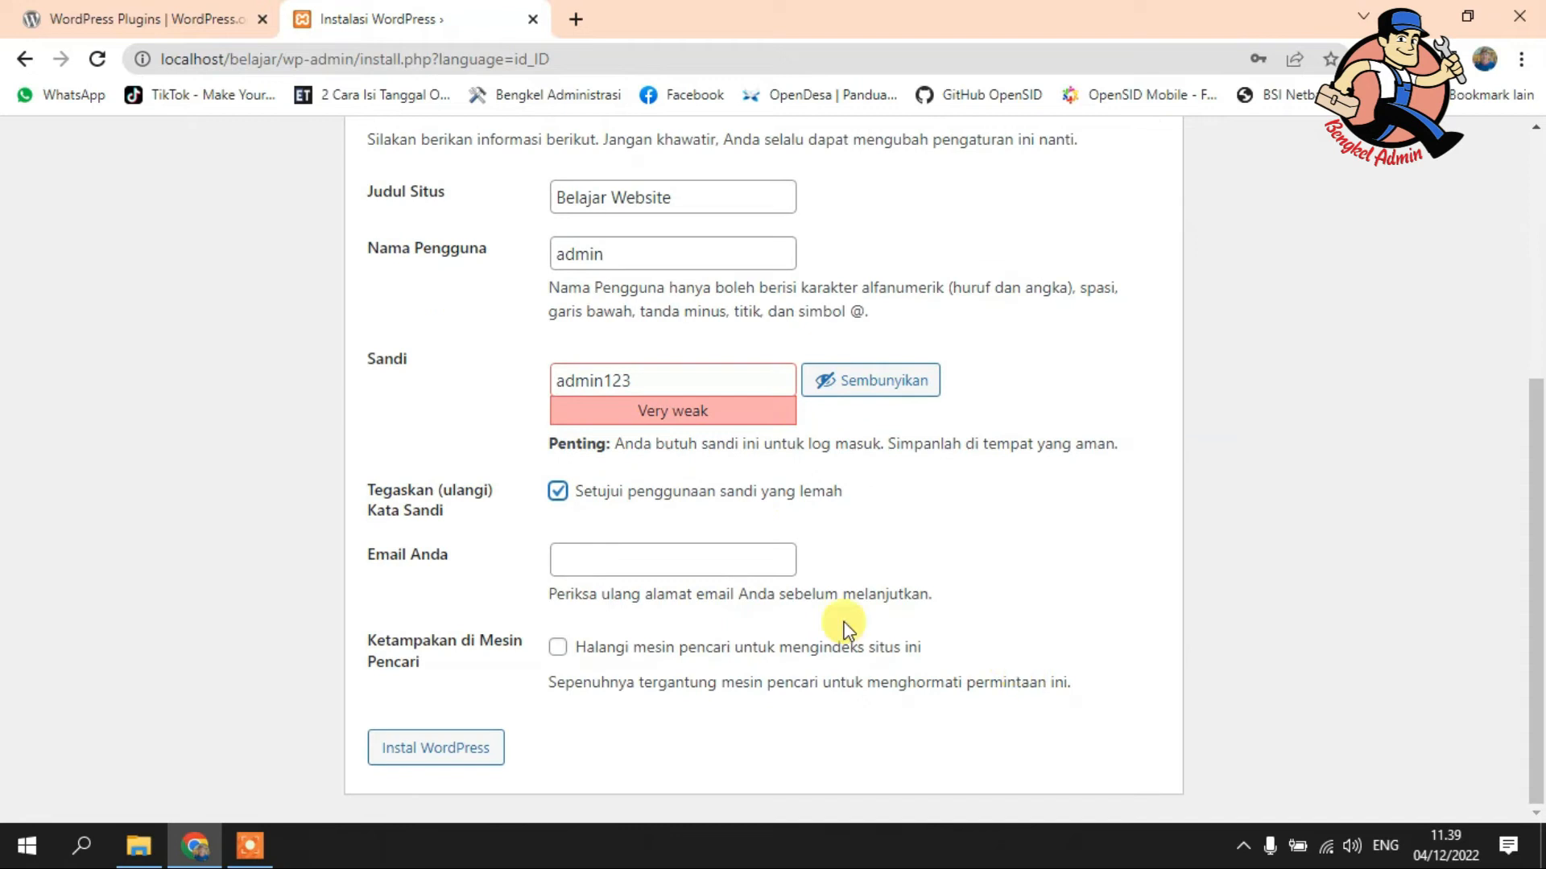
pyautogui.click(688, 570)
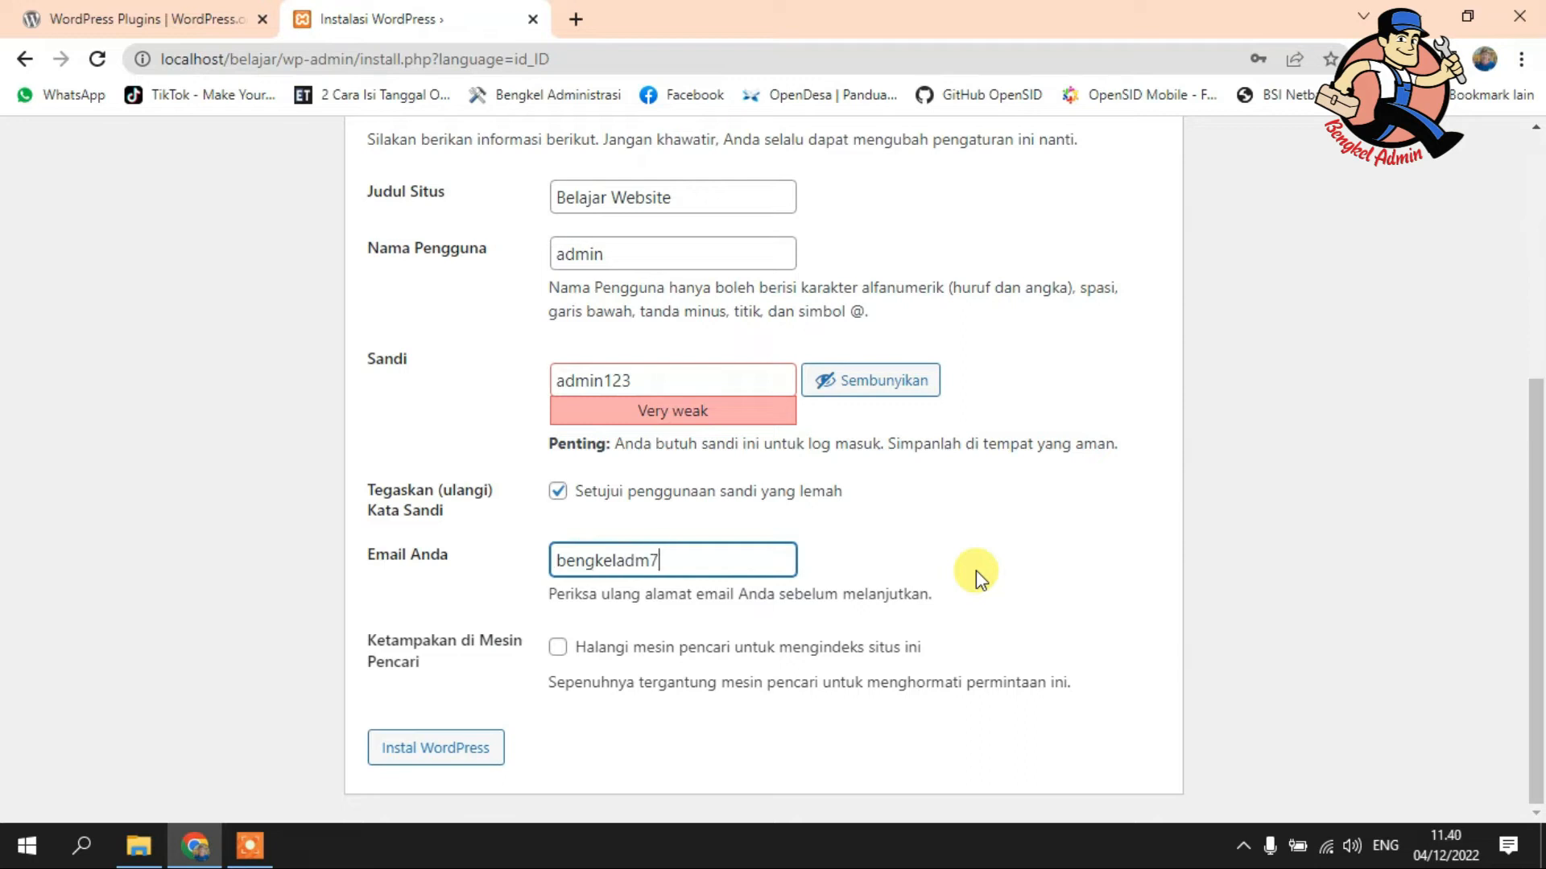
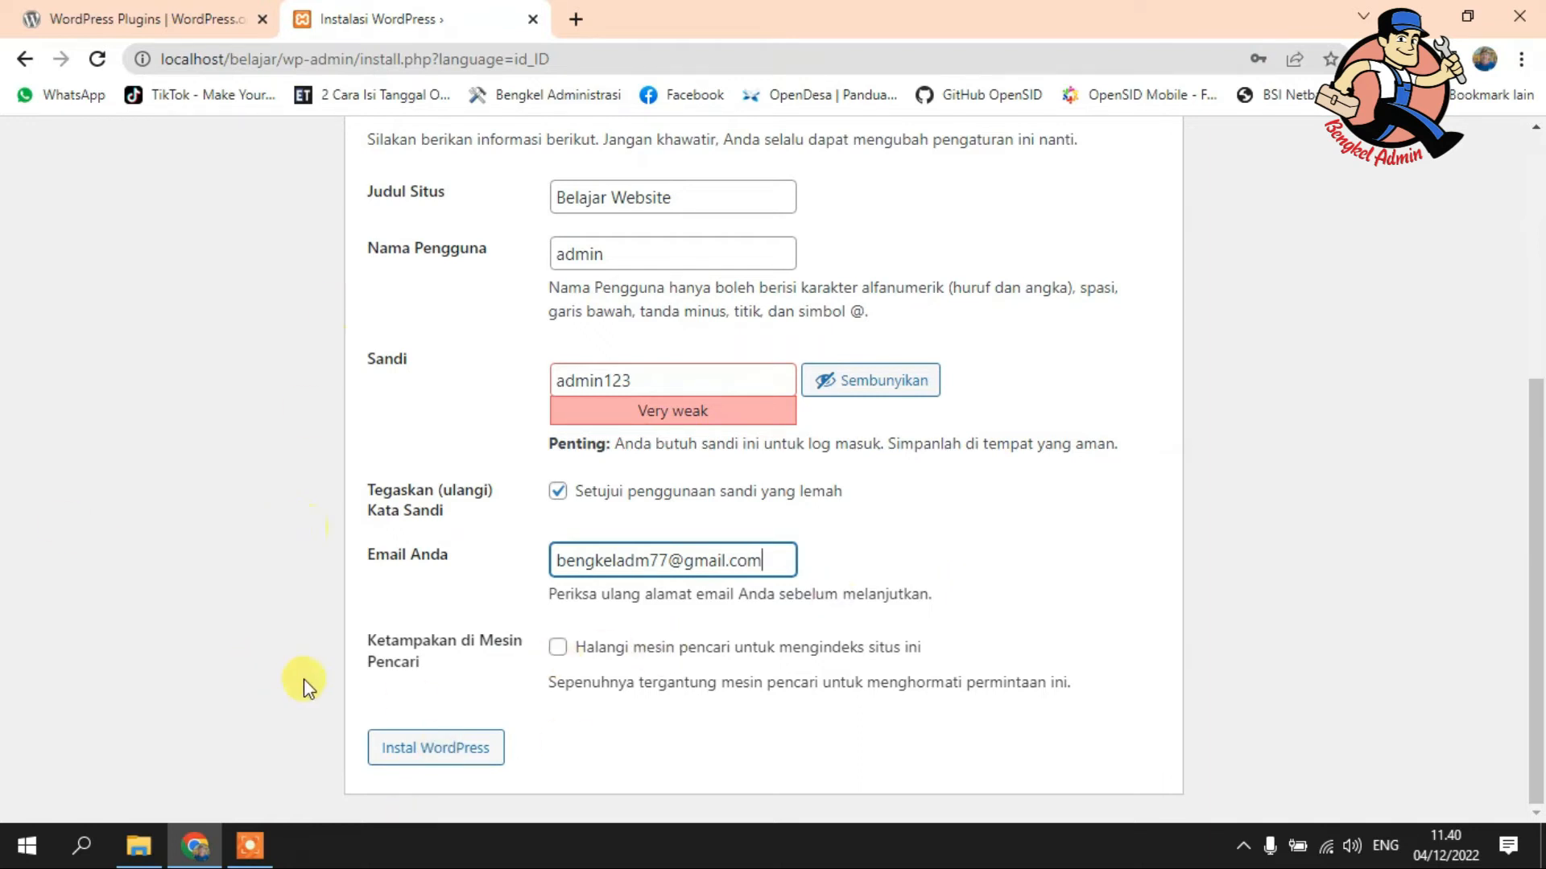
pyautogui.click(408, 753)
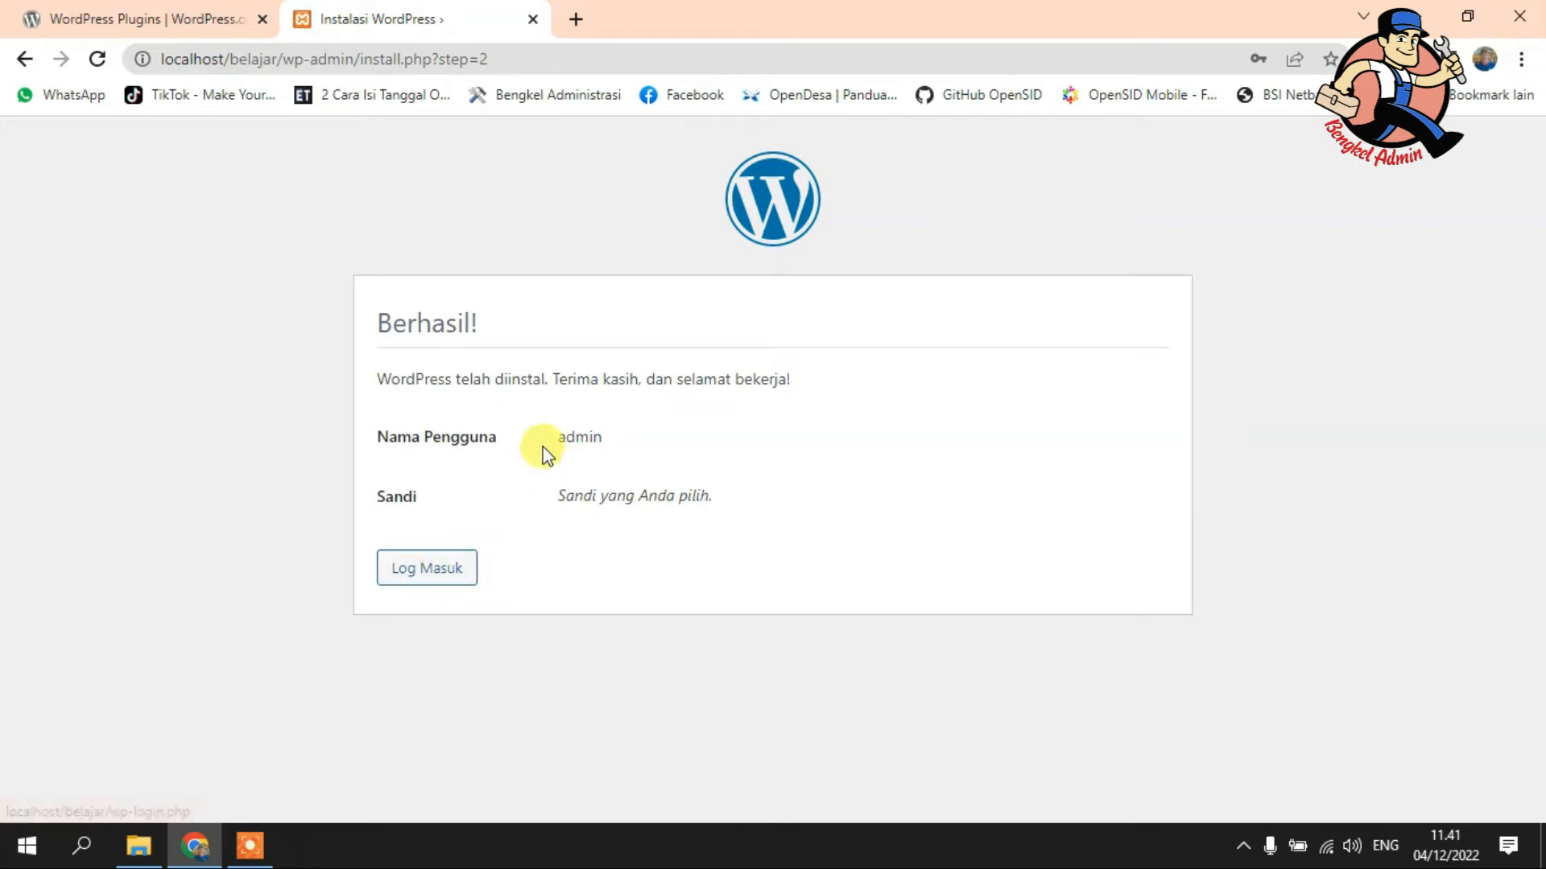
# - Continue from the Berhasil! installation page to the Belajar Website login page
pyautogui.click(427, 569)
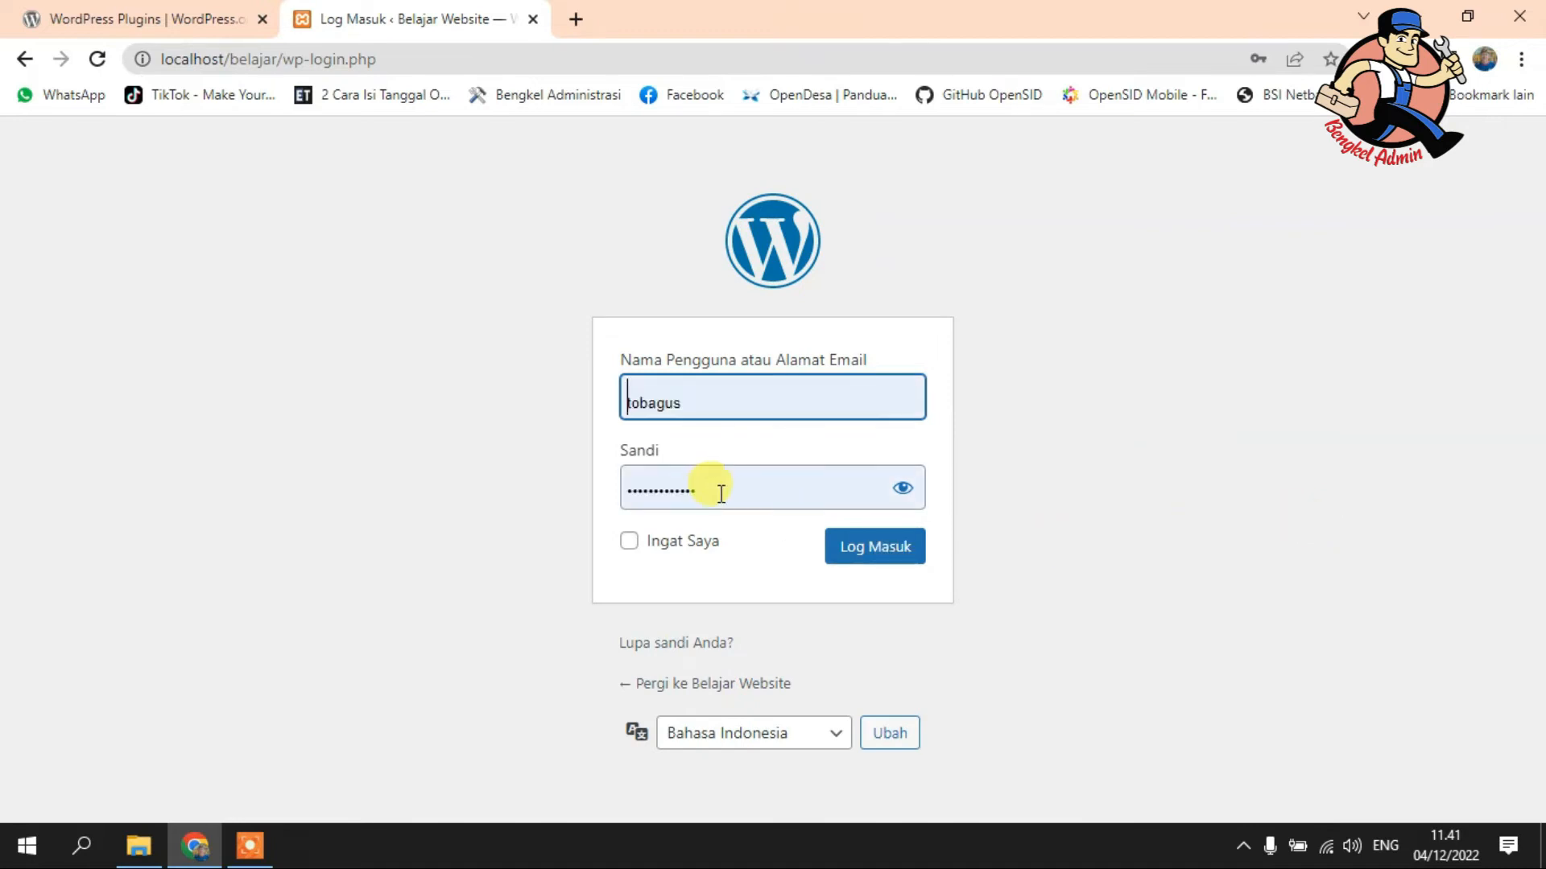
# - Replace the prefilled username with 'admin' and enter the account password
pyautogui.doubleClick(719, 400)
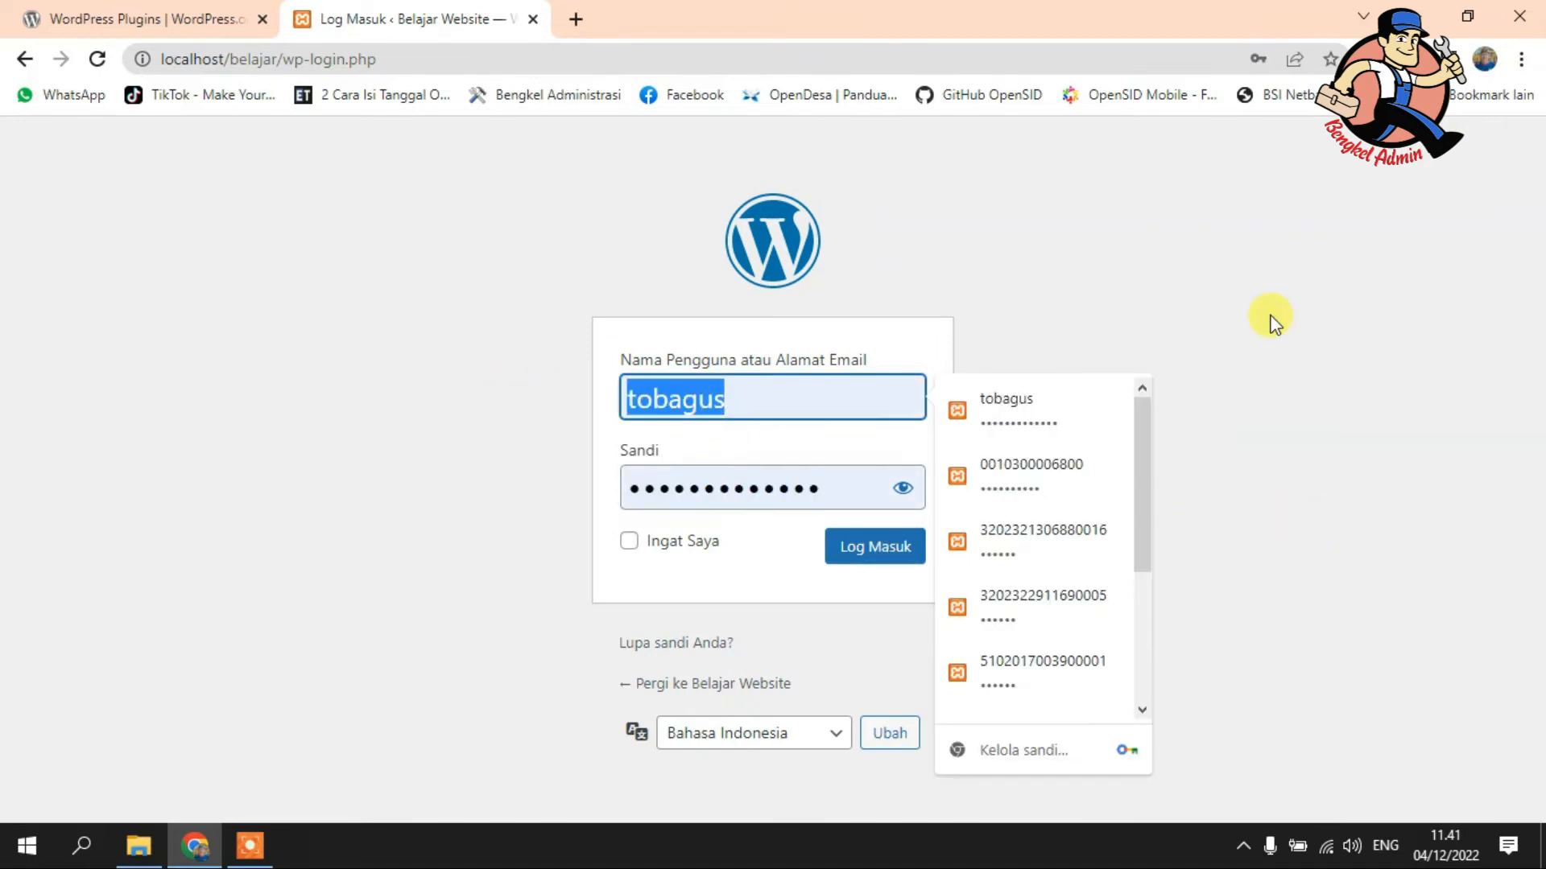
pyautogui.write('admin')
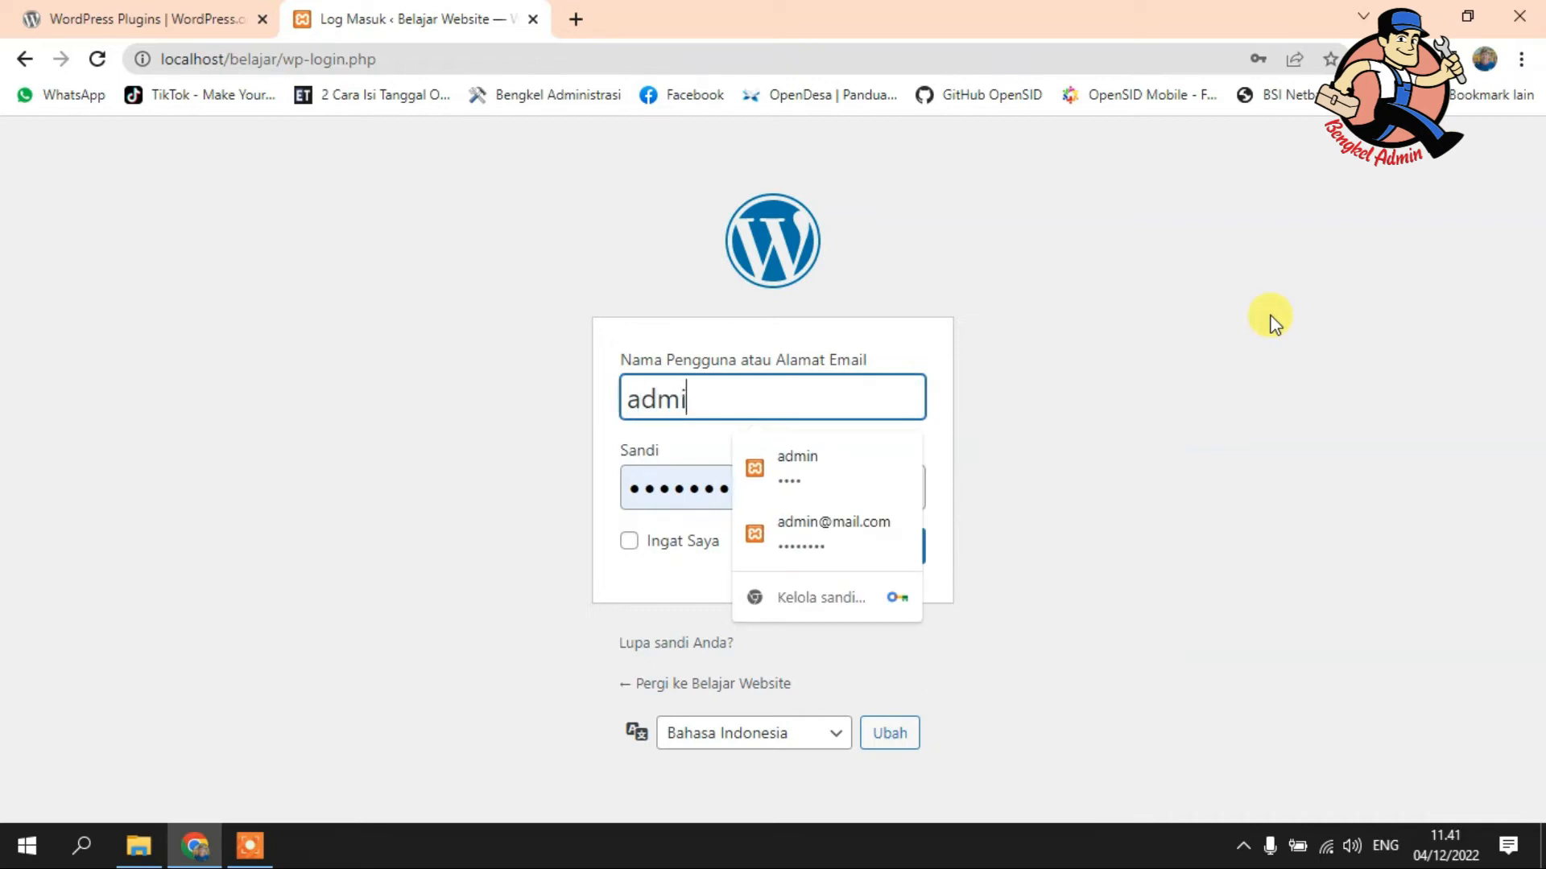
pyautogui.press('Tab')
pyautogui.write('ad')
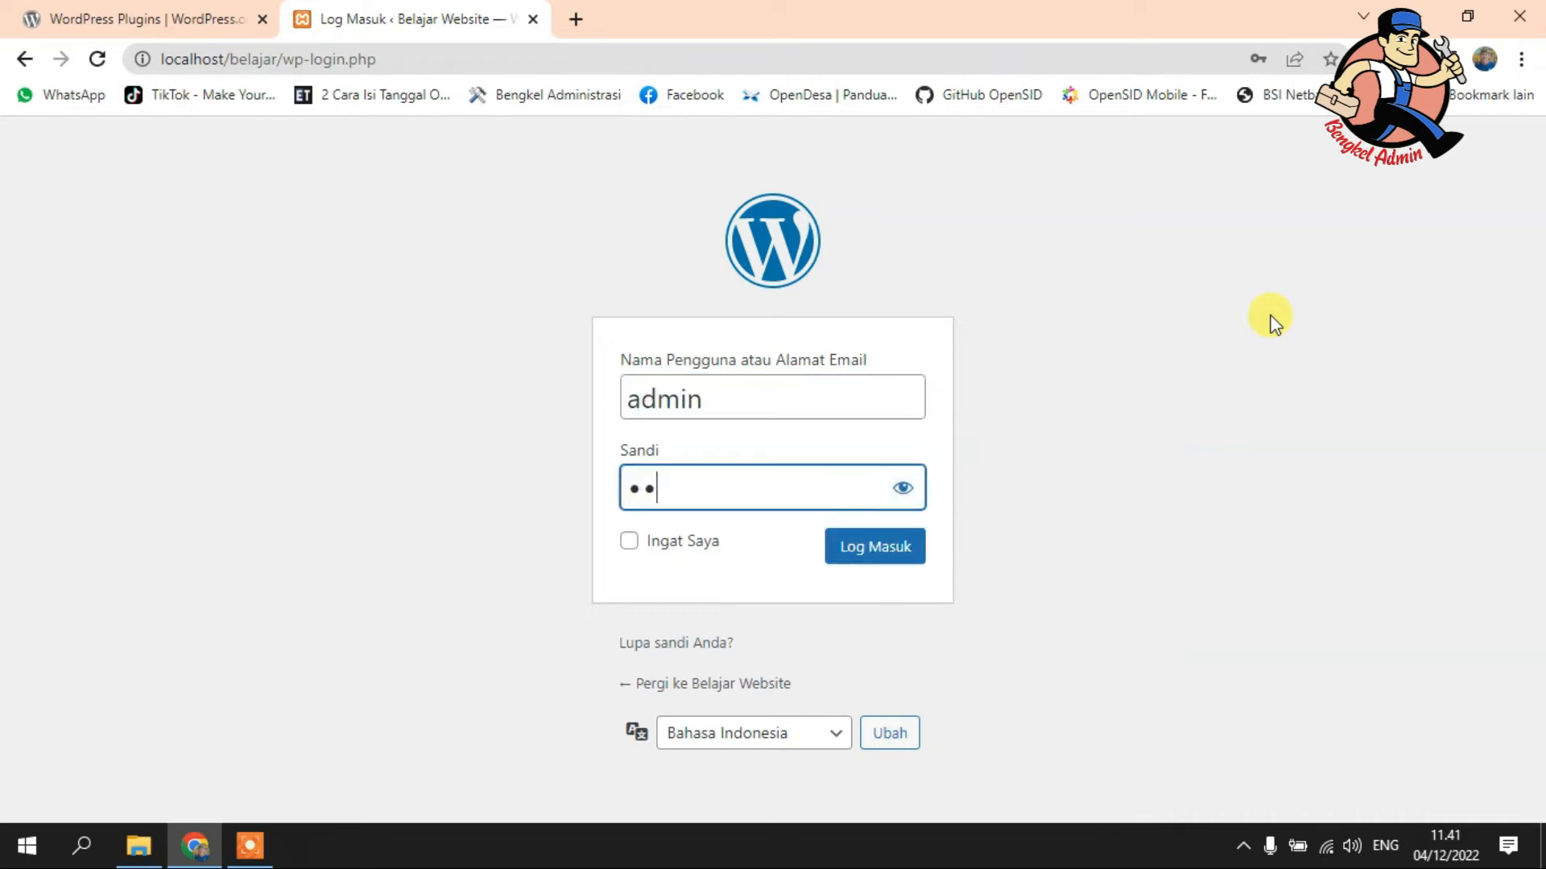
pyautogui.write('min123')
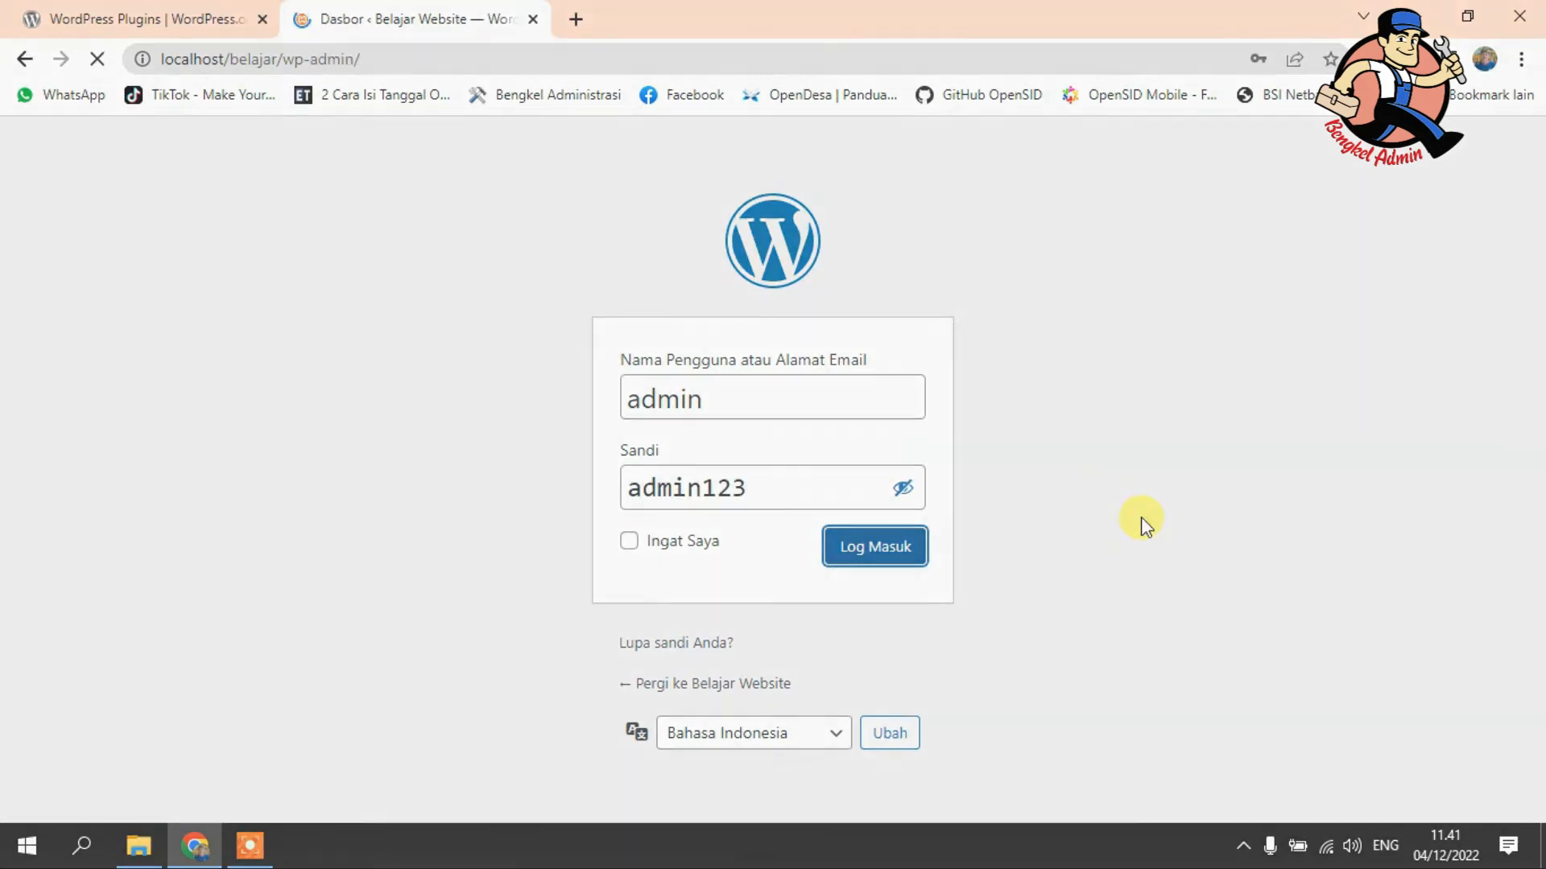
pyautogui.scroll(-10, 1142, 517)
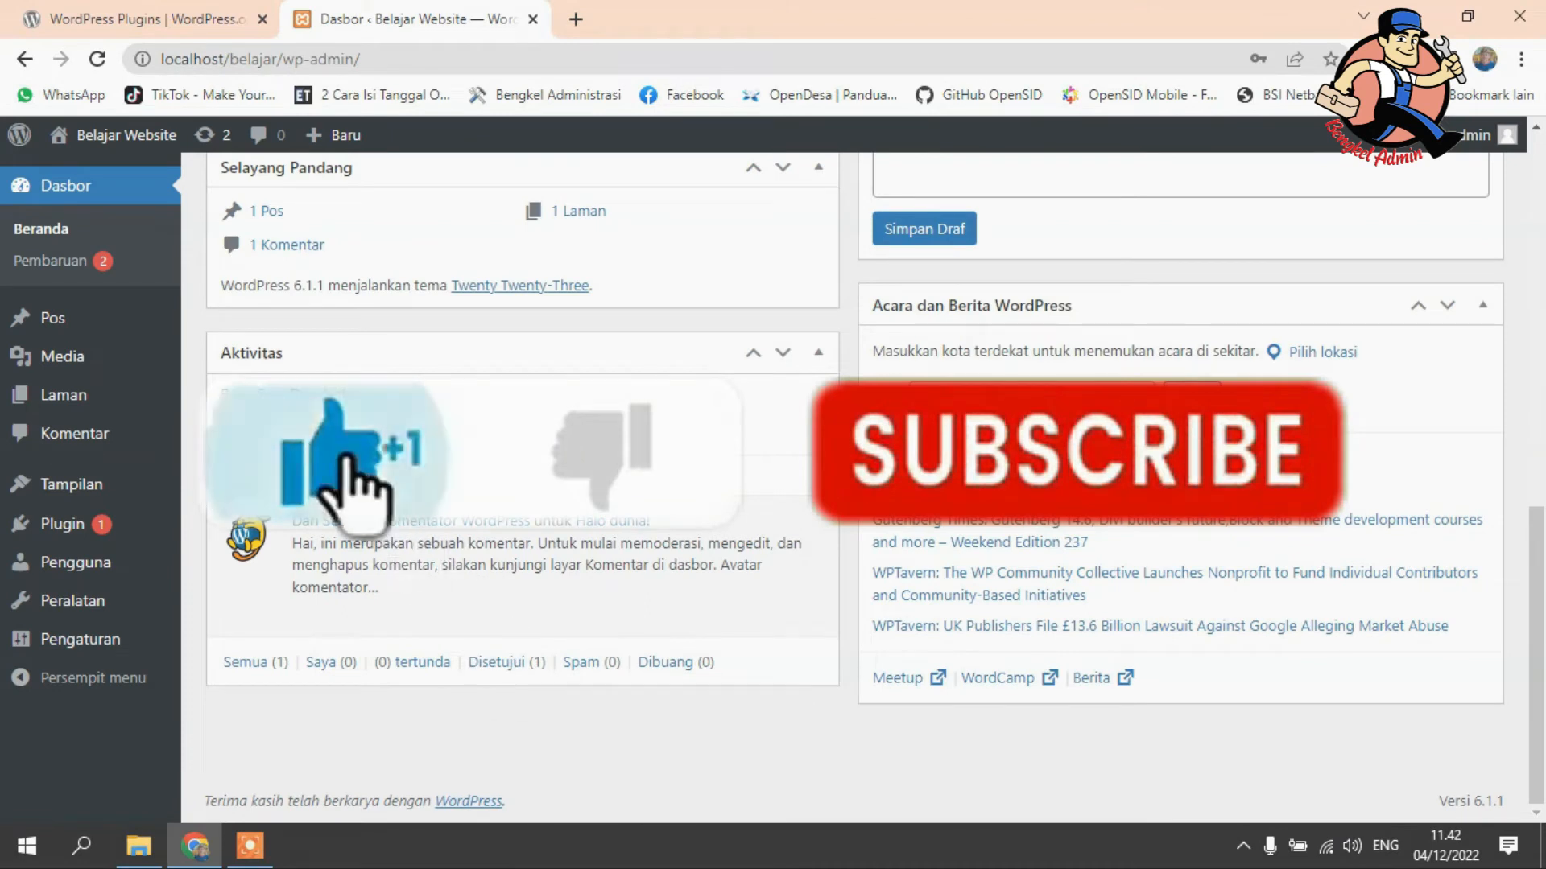
pyautogui.scroll(10, 1141, 517)
pyautogui.scroll(-10, 295, 679)
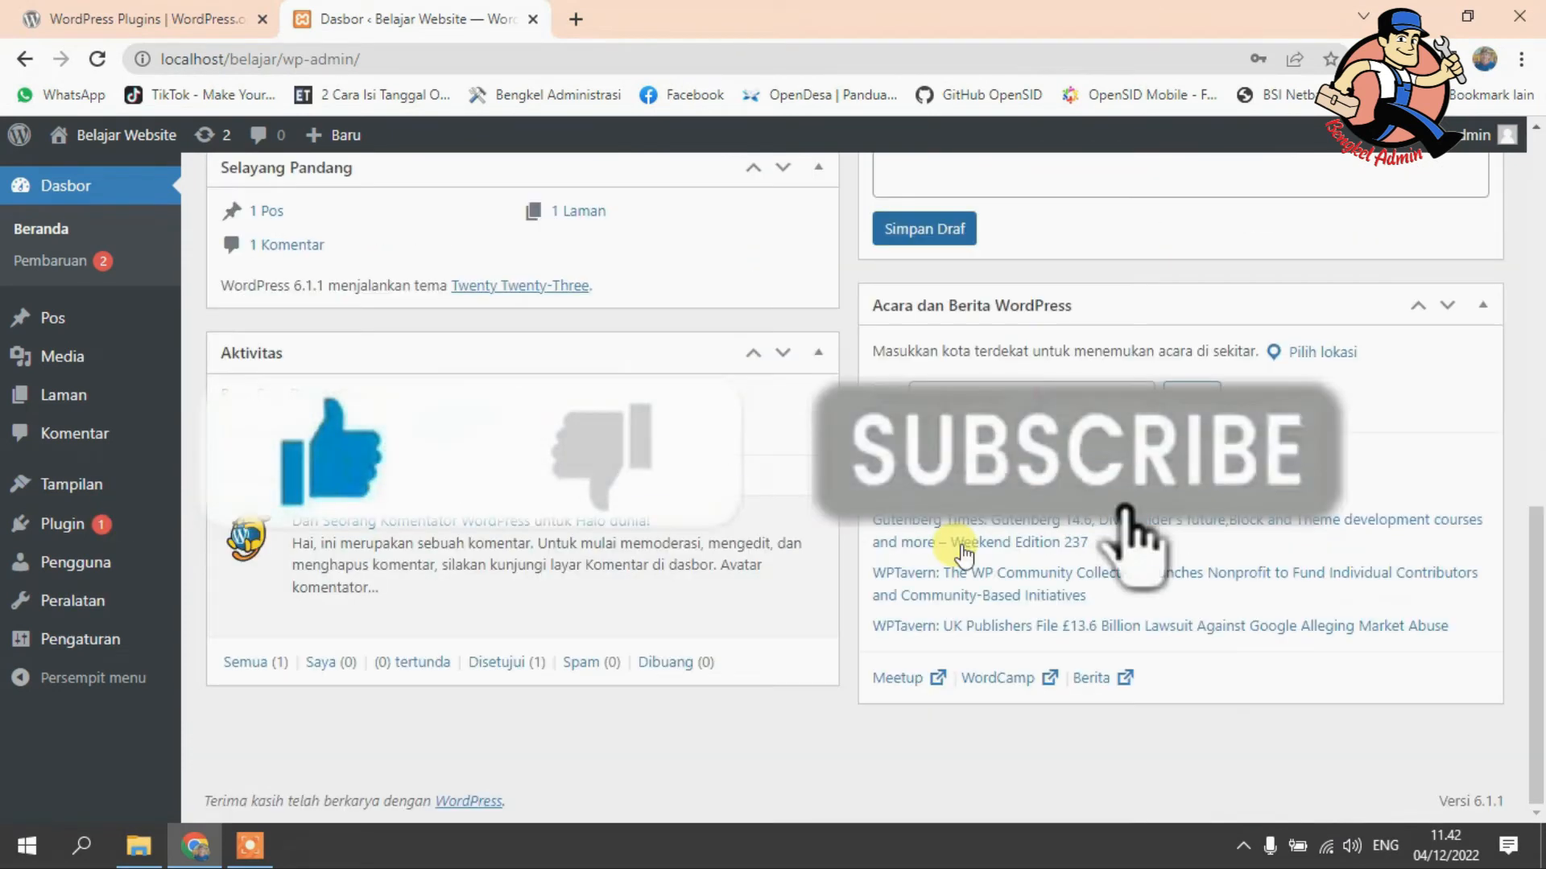
pyautogui.scroll(10, 949, 539)
pyautogui.moveTo(101, 137)
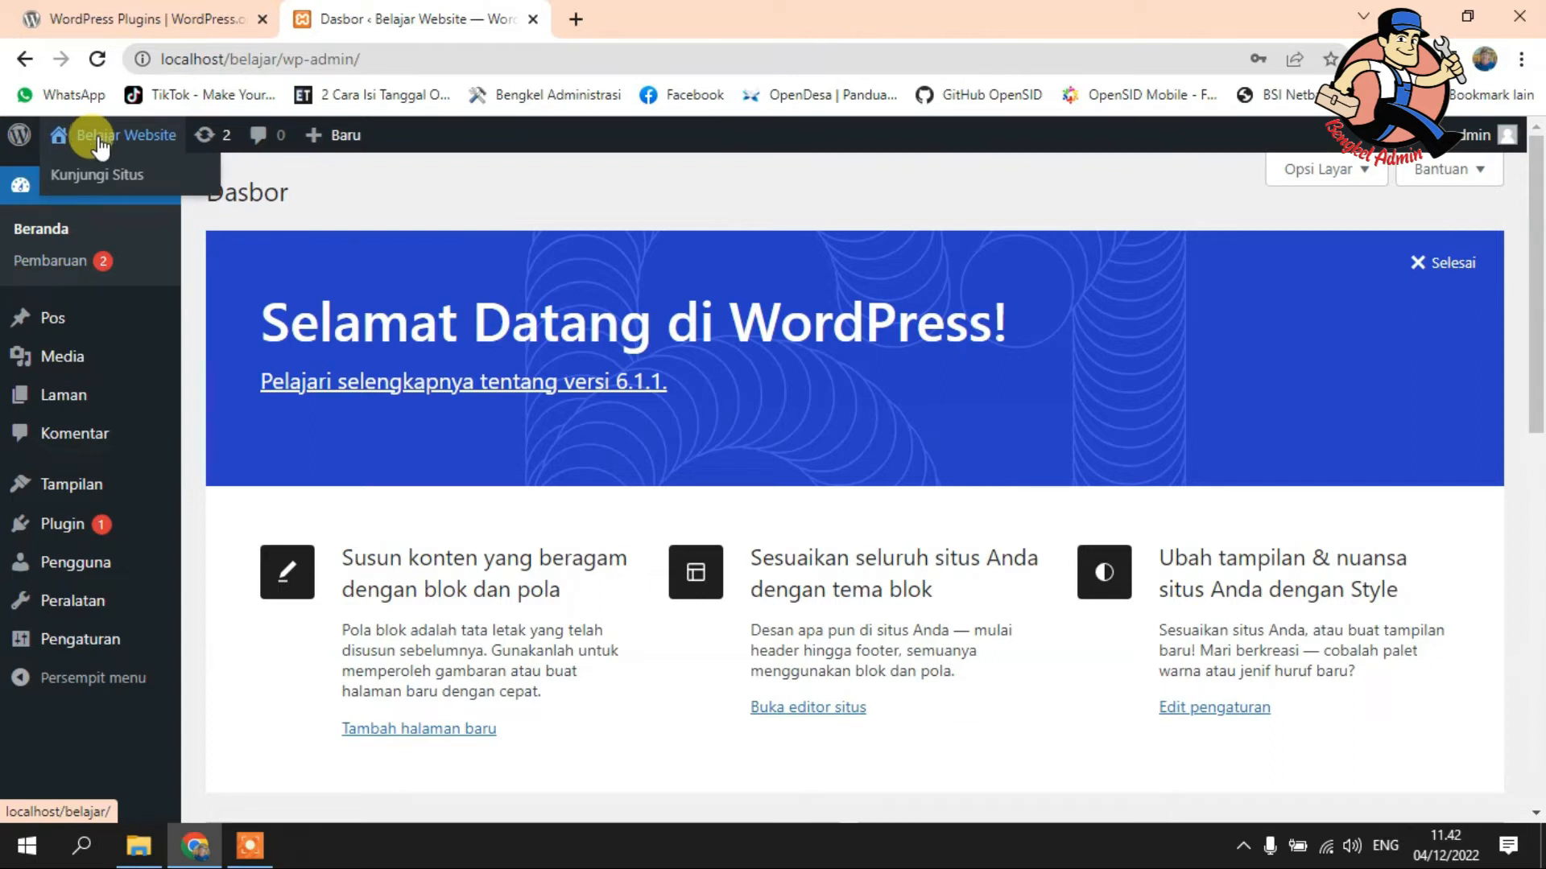
pyautogui.moveTo(306, 135)
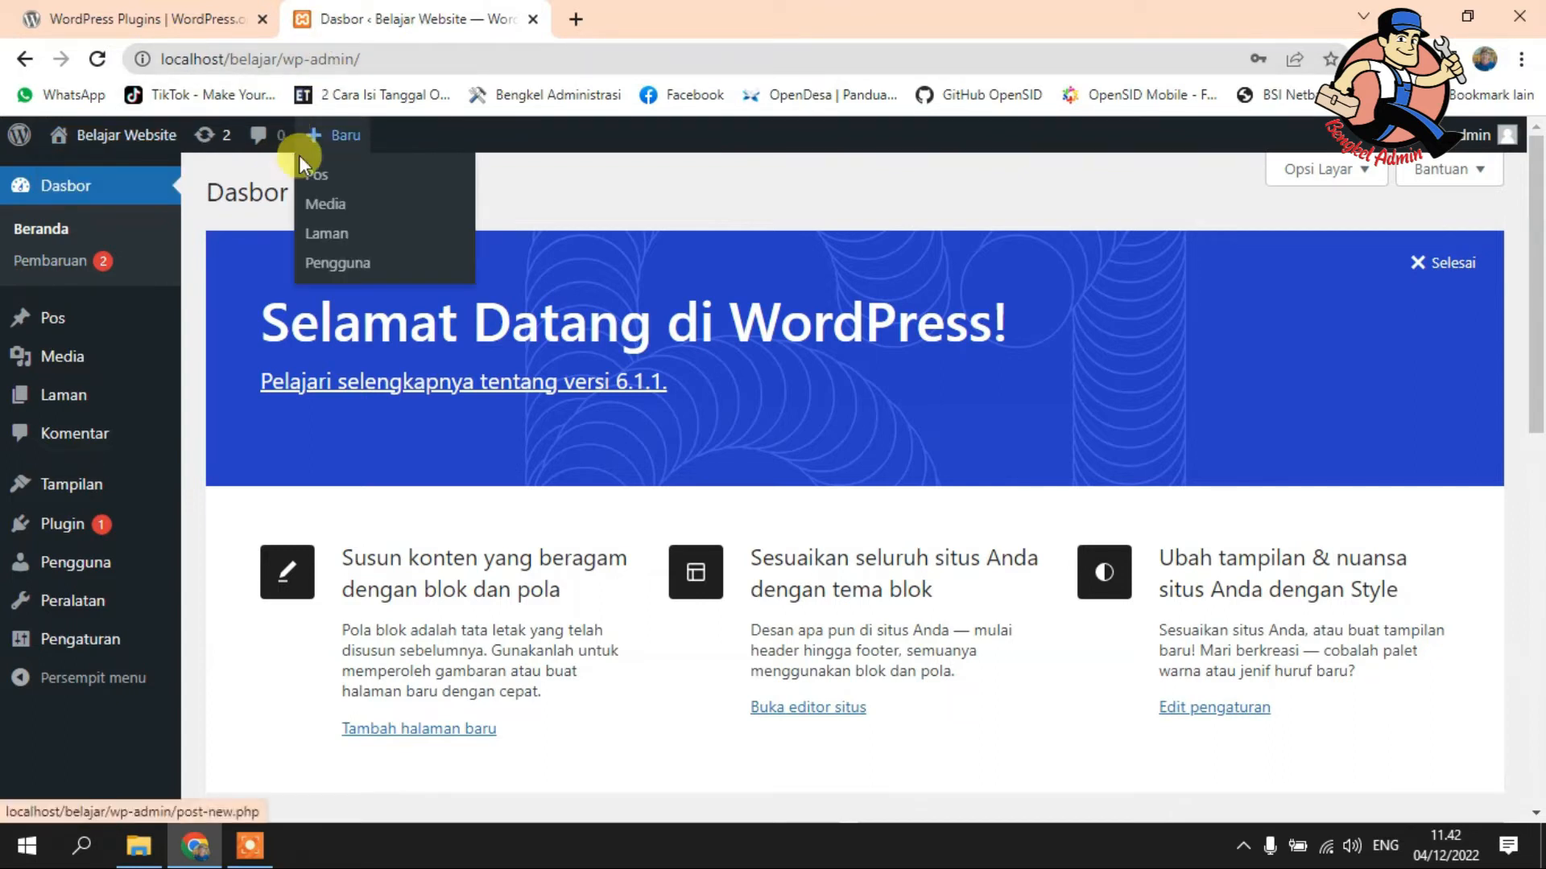
# - Open localhost/belajar/ in a new tab and scroll through its front page showing Halo dunia!
pyautogui.middleClick(104, 141)
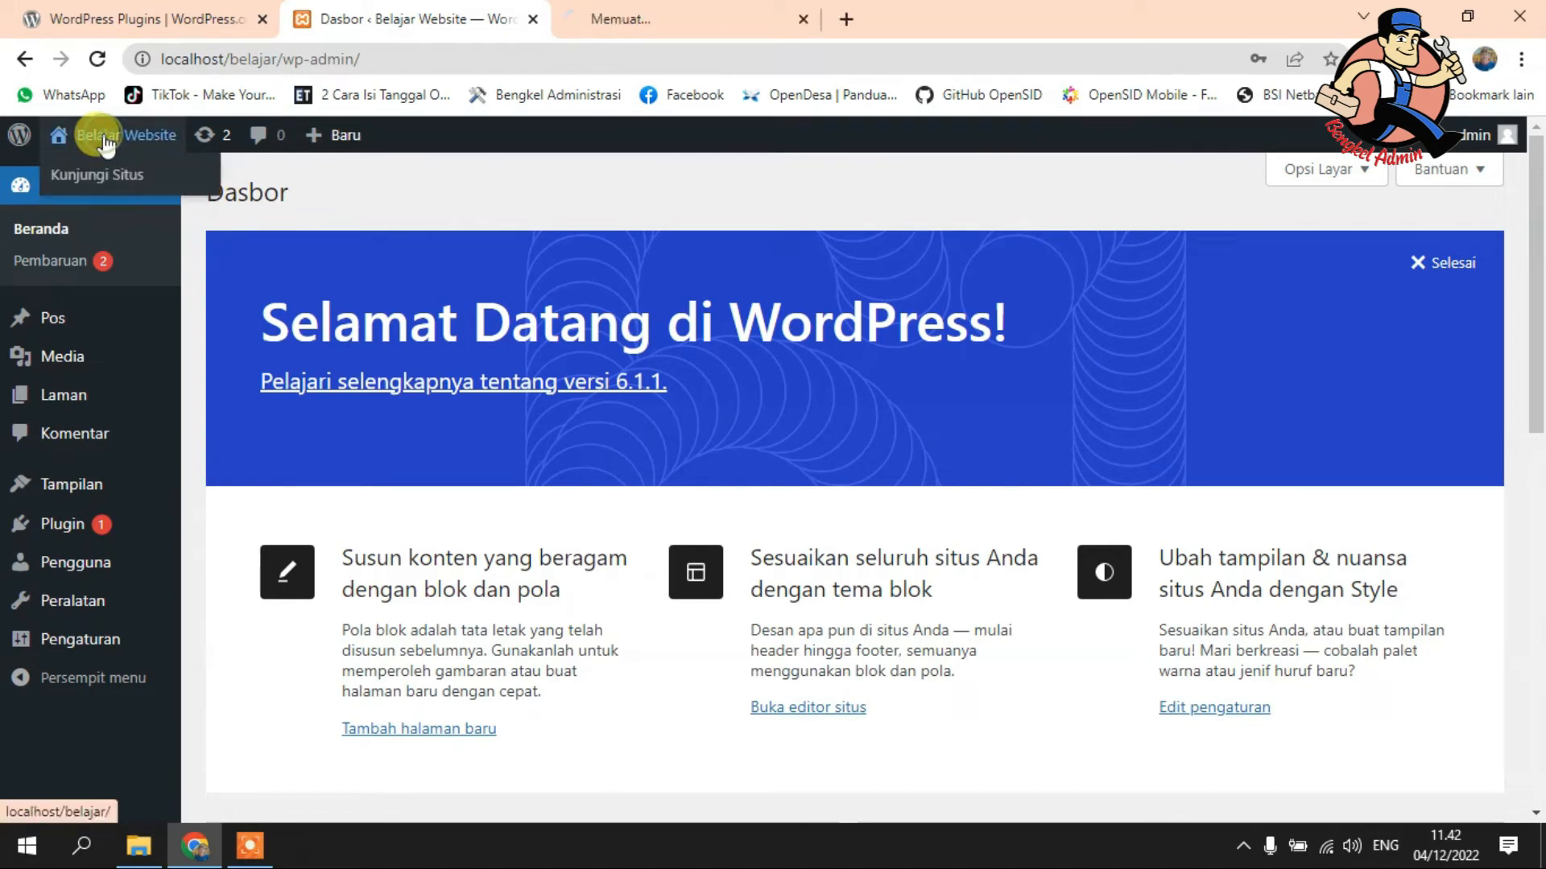
pyautogui.click(666, 10)
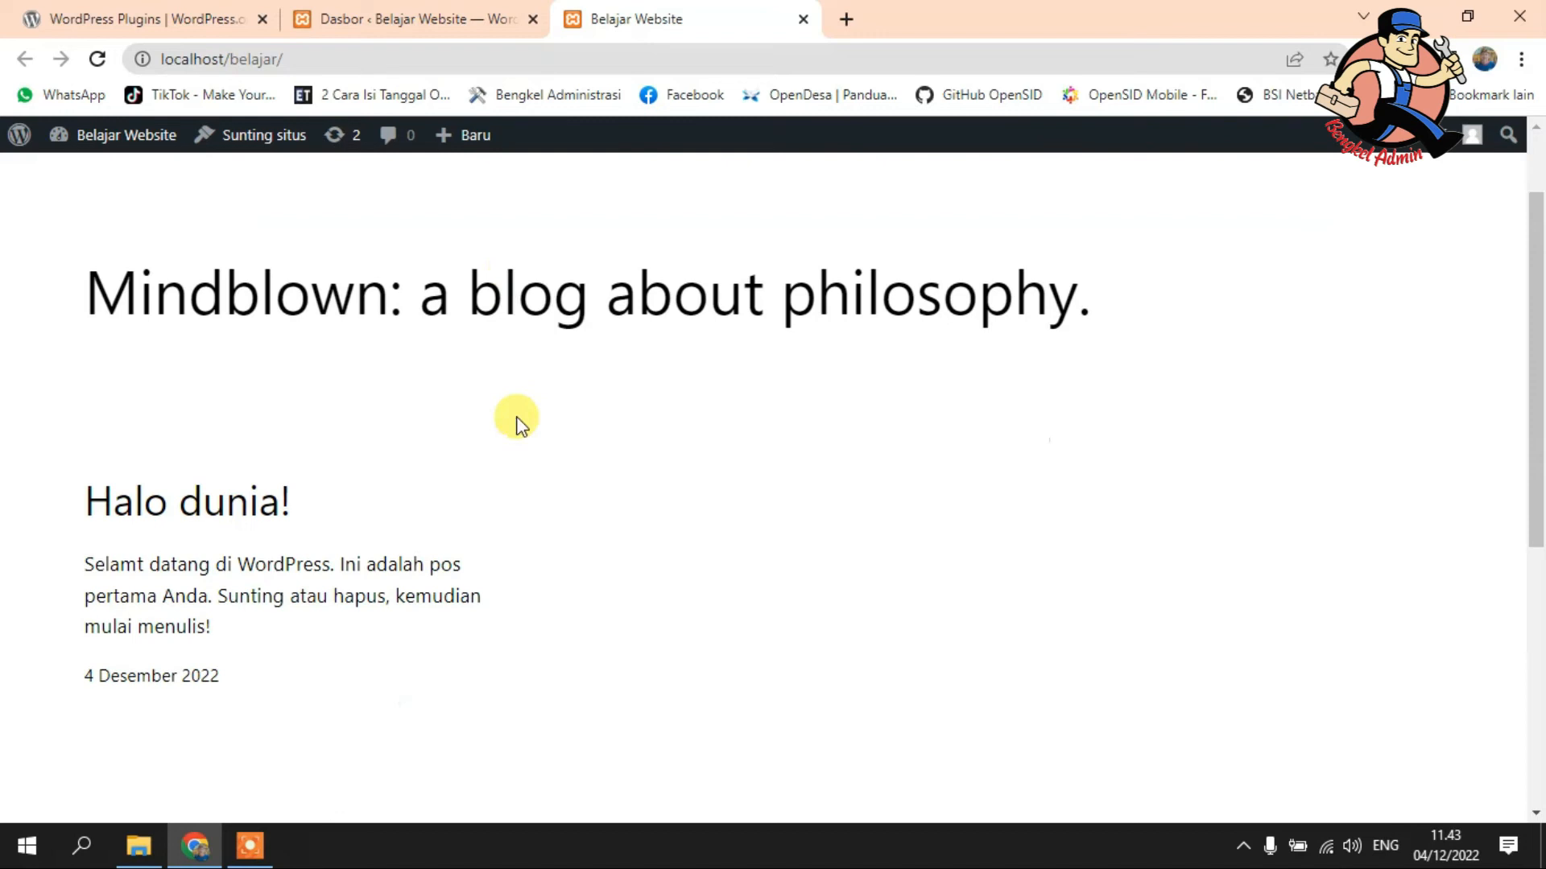
pyautogui.scroll(-5, 512, 415)
pyautogui.scroll(5, 678, 624)
pyautogui.scroll(2, 673, 606)
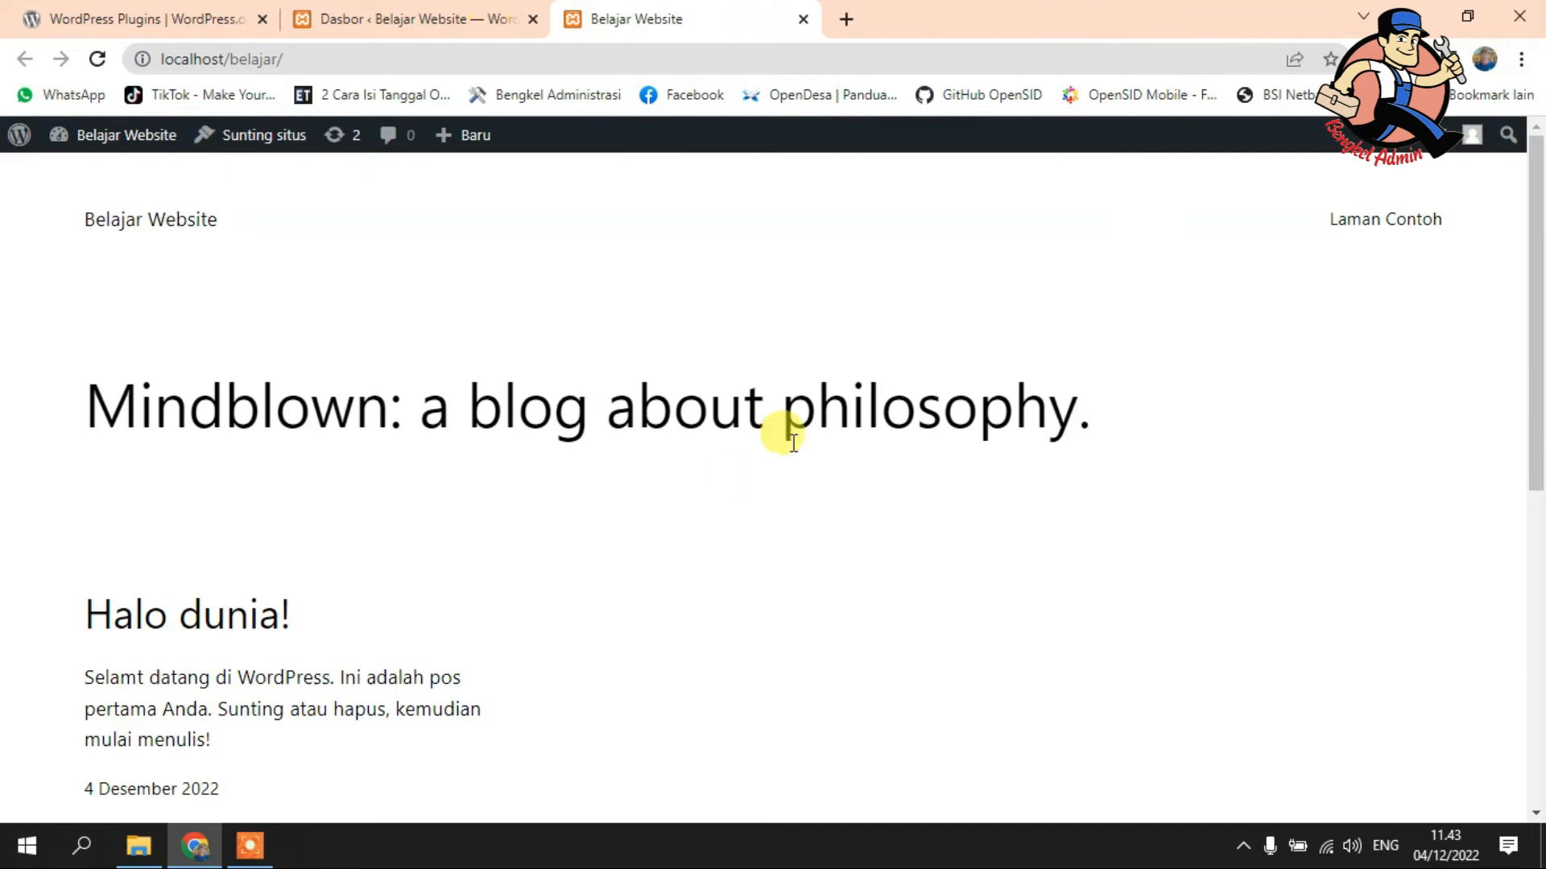
# - On the updates page, select all plugins and update the Anti-Spam Akismet plugin
pyautogui.click(337, 147)
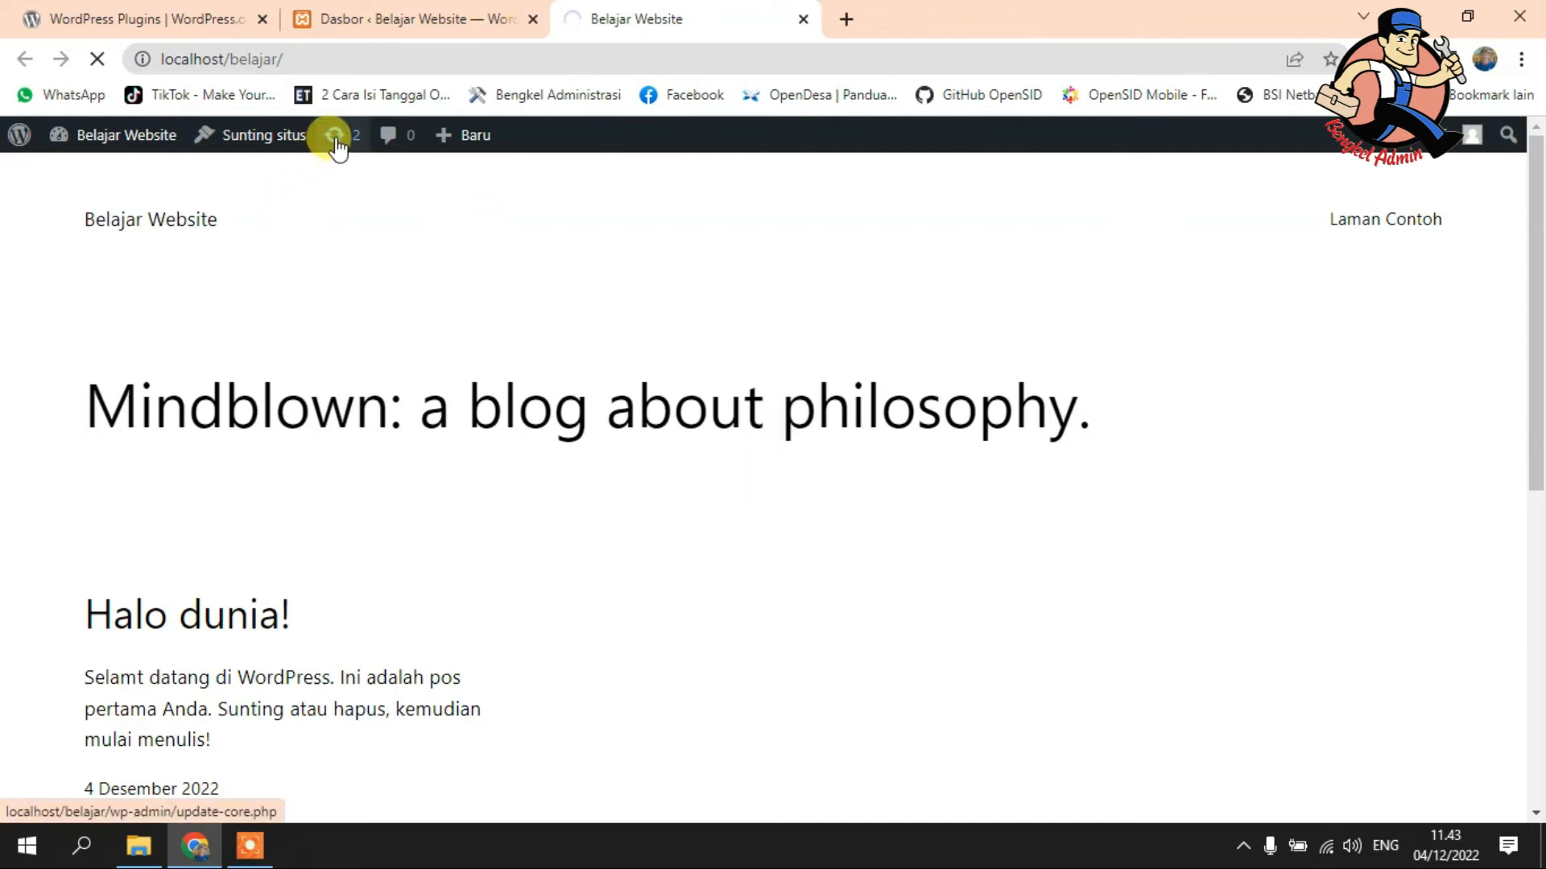
pyautogui.scroll(-5, 756, 437)
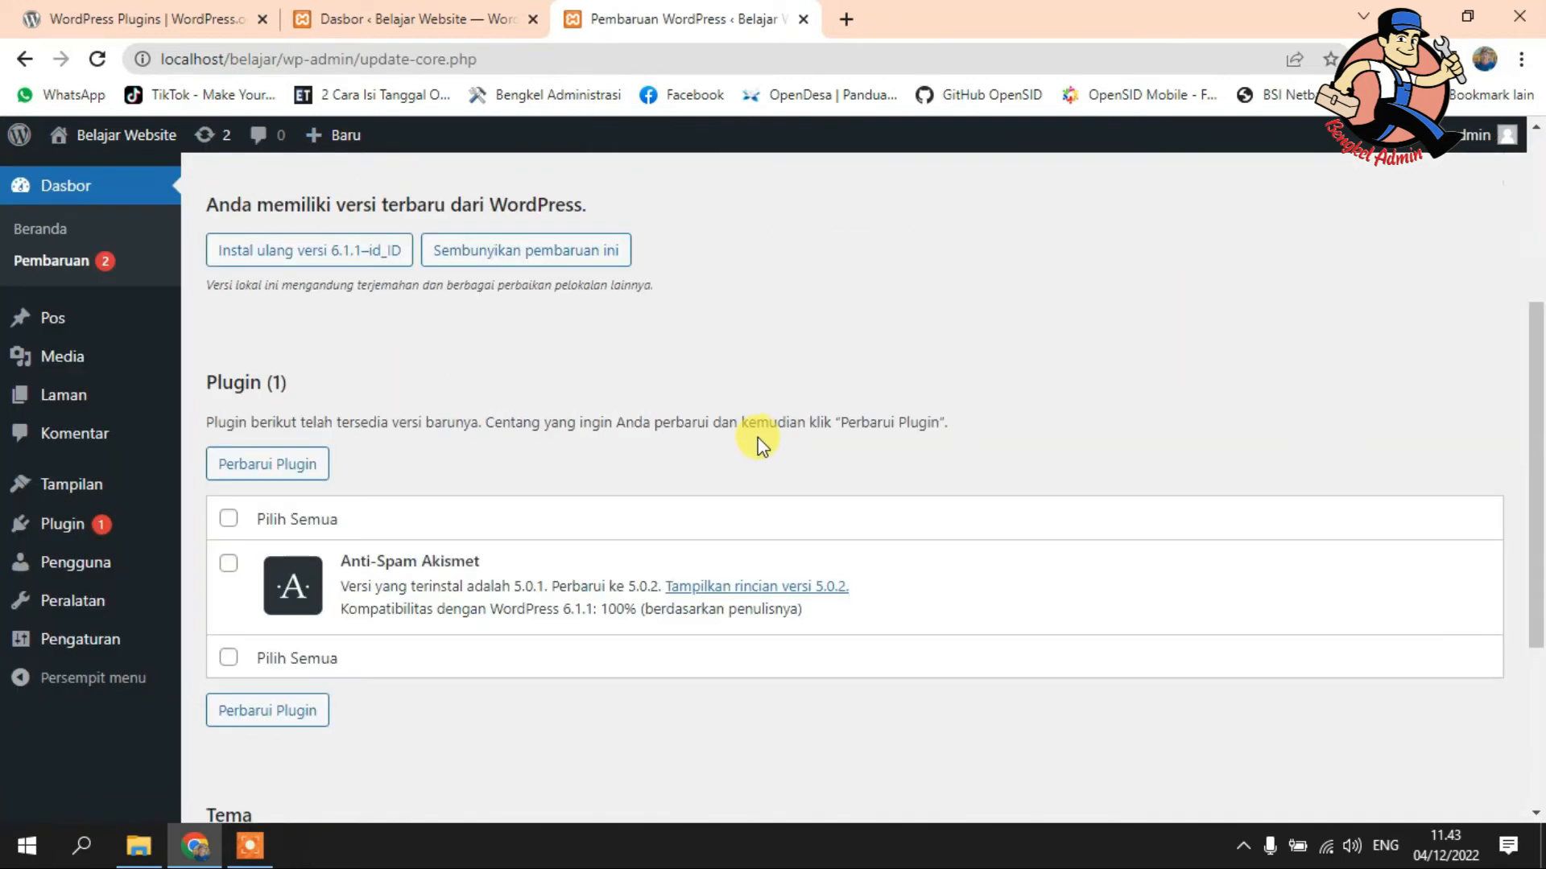
pyautogui.scroll(-3, 950, 491)
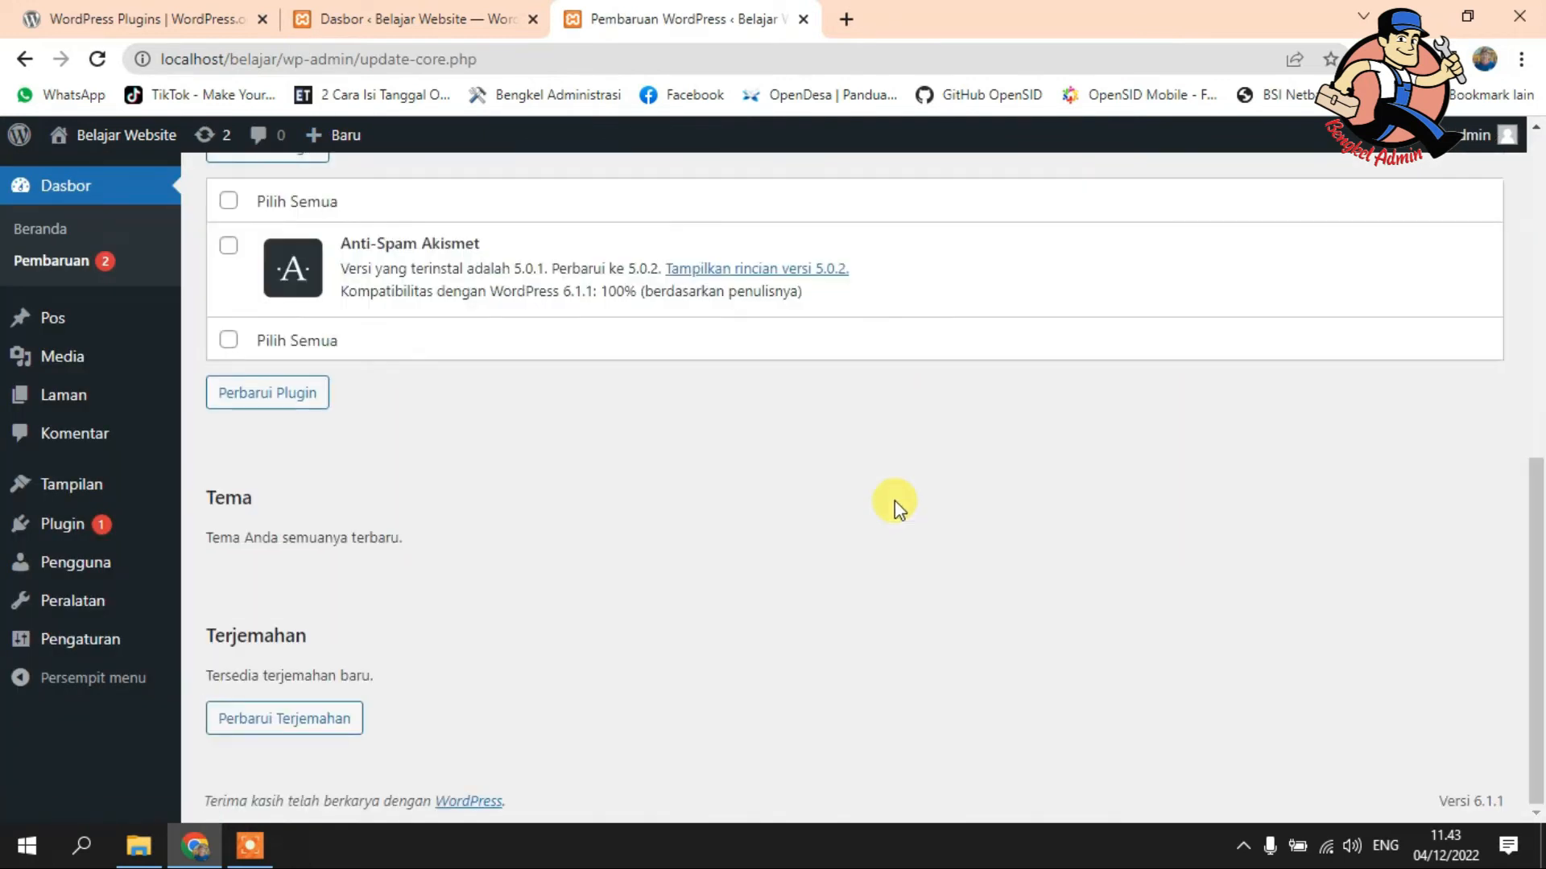
pyautogui.scroll(8, 896, 501)
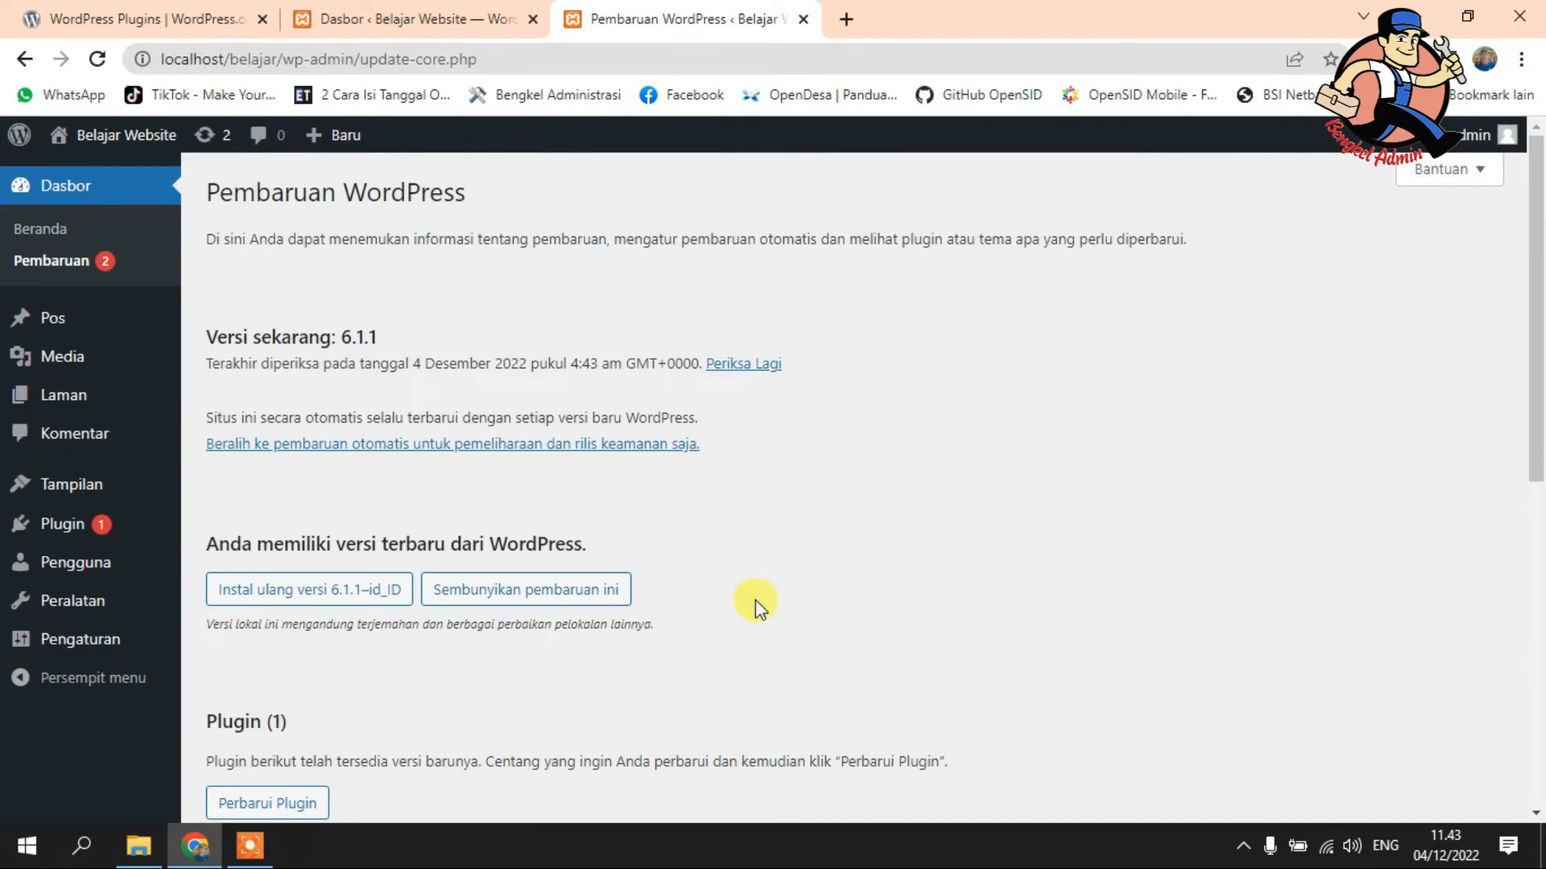
pyautogui.scroll(-8, 725, 475)
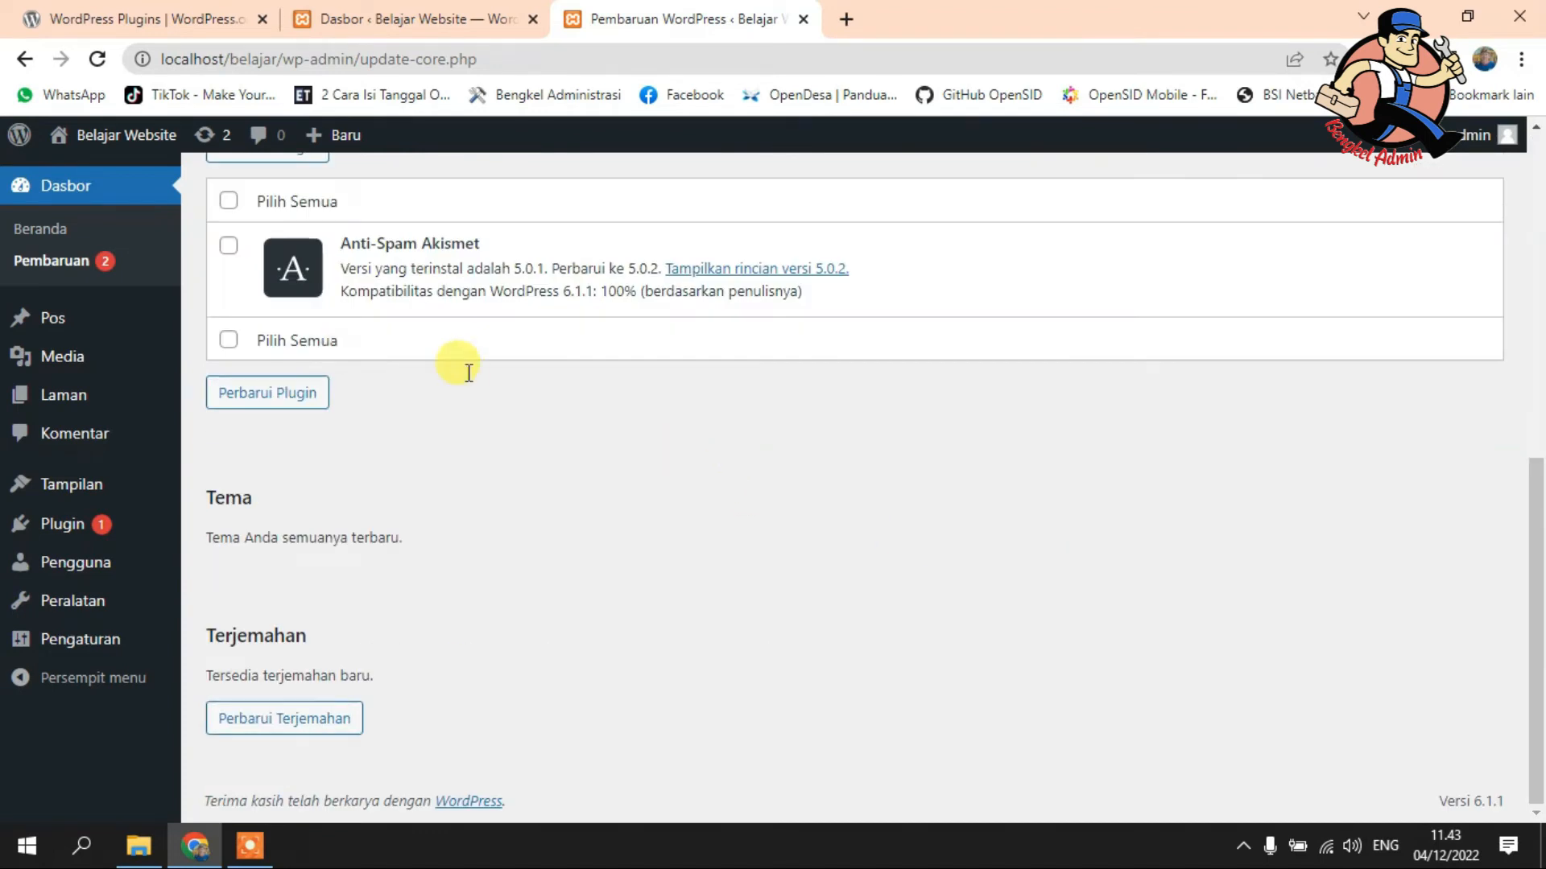
pyautogui.scroll(3, 451, 366)
pyautogui.click(229, 427)
pyautogui.click(242, 372)
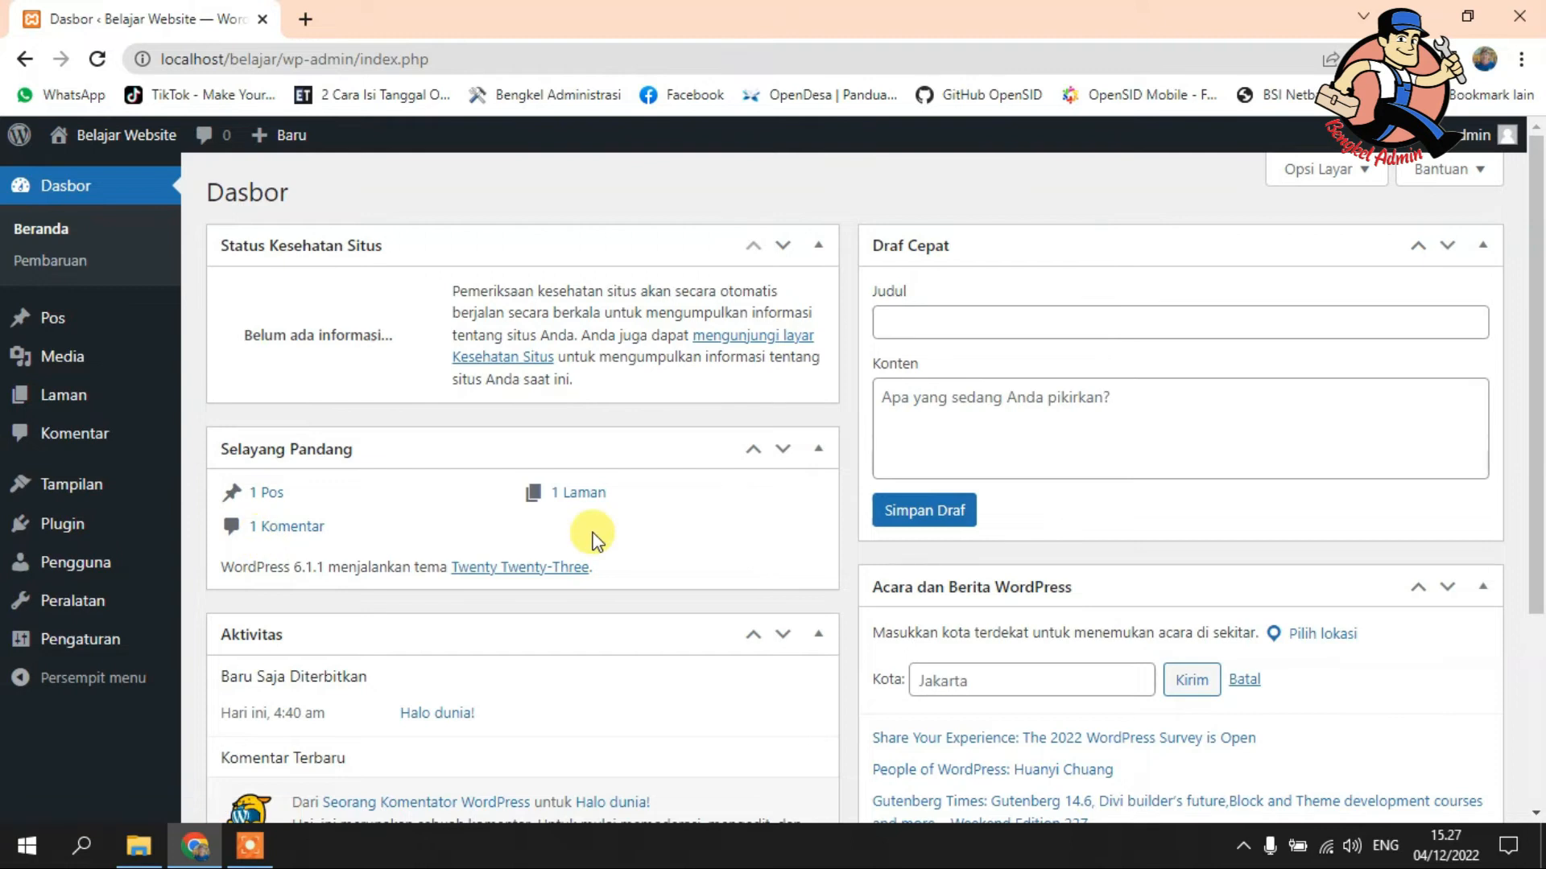
pyautogui.moveTo(45, 310)
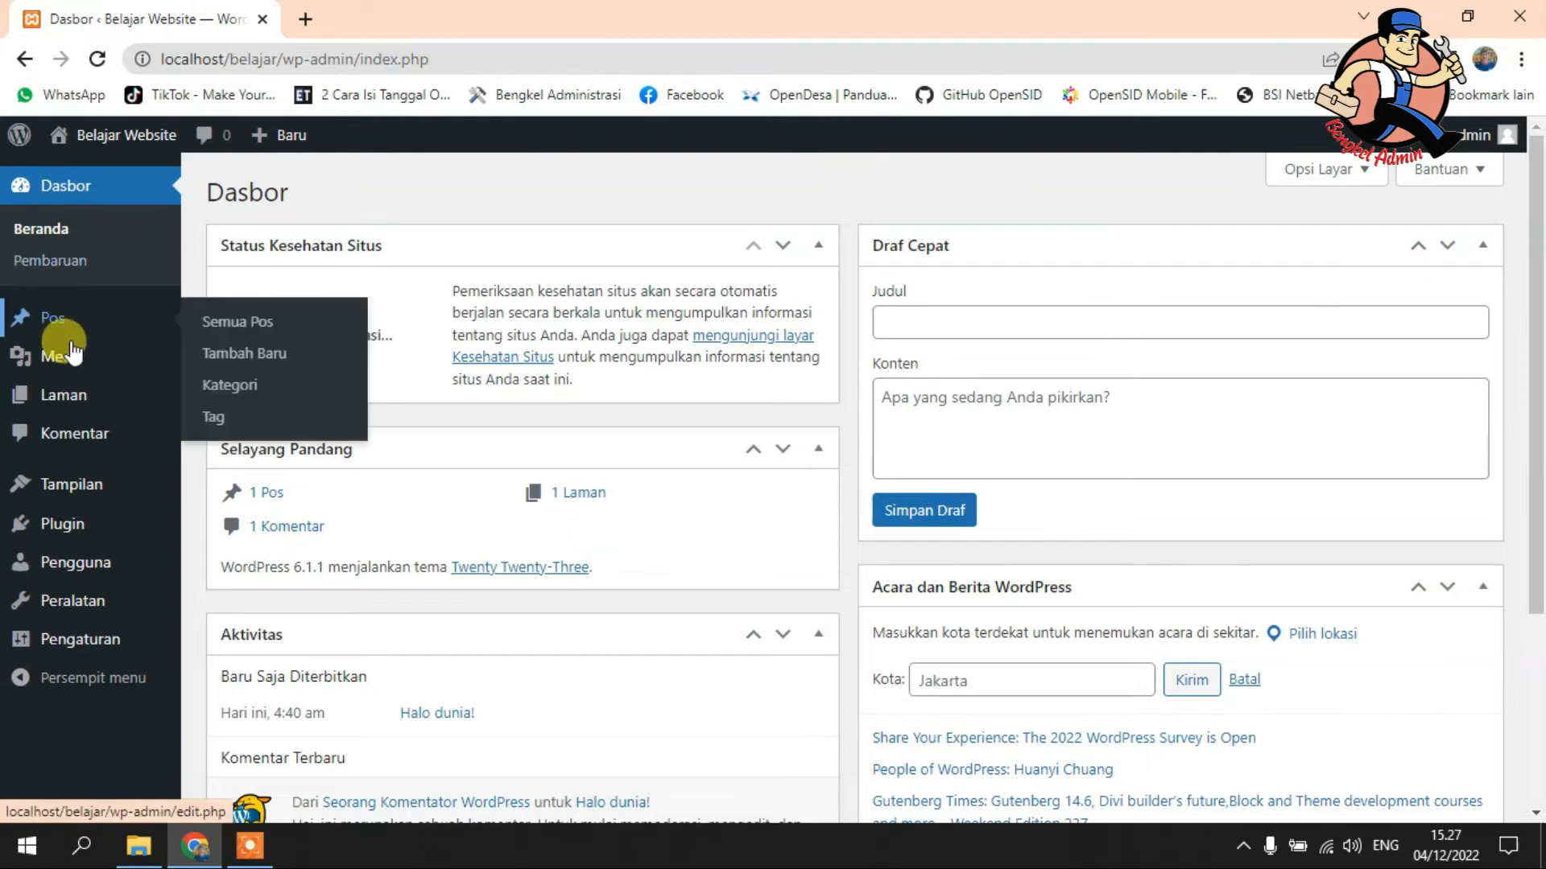
pyautogui.moveTo(78, 394)
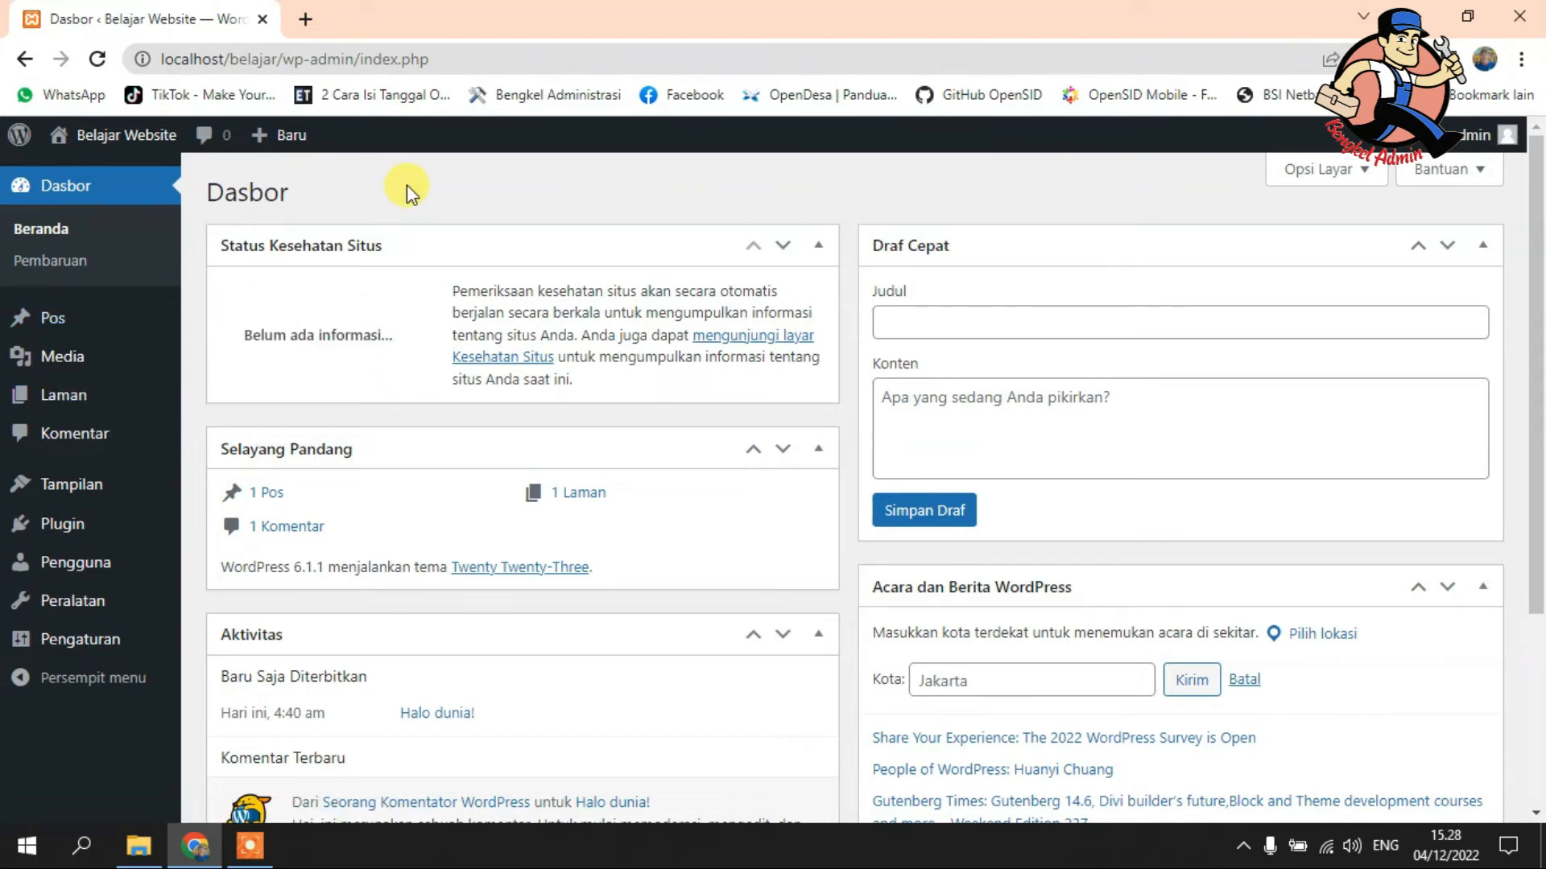
pyautogui.moveTo(64, 407)
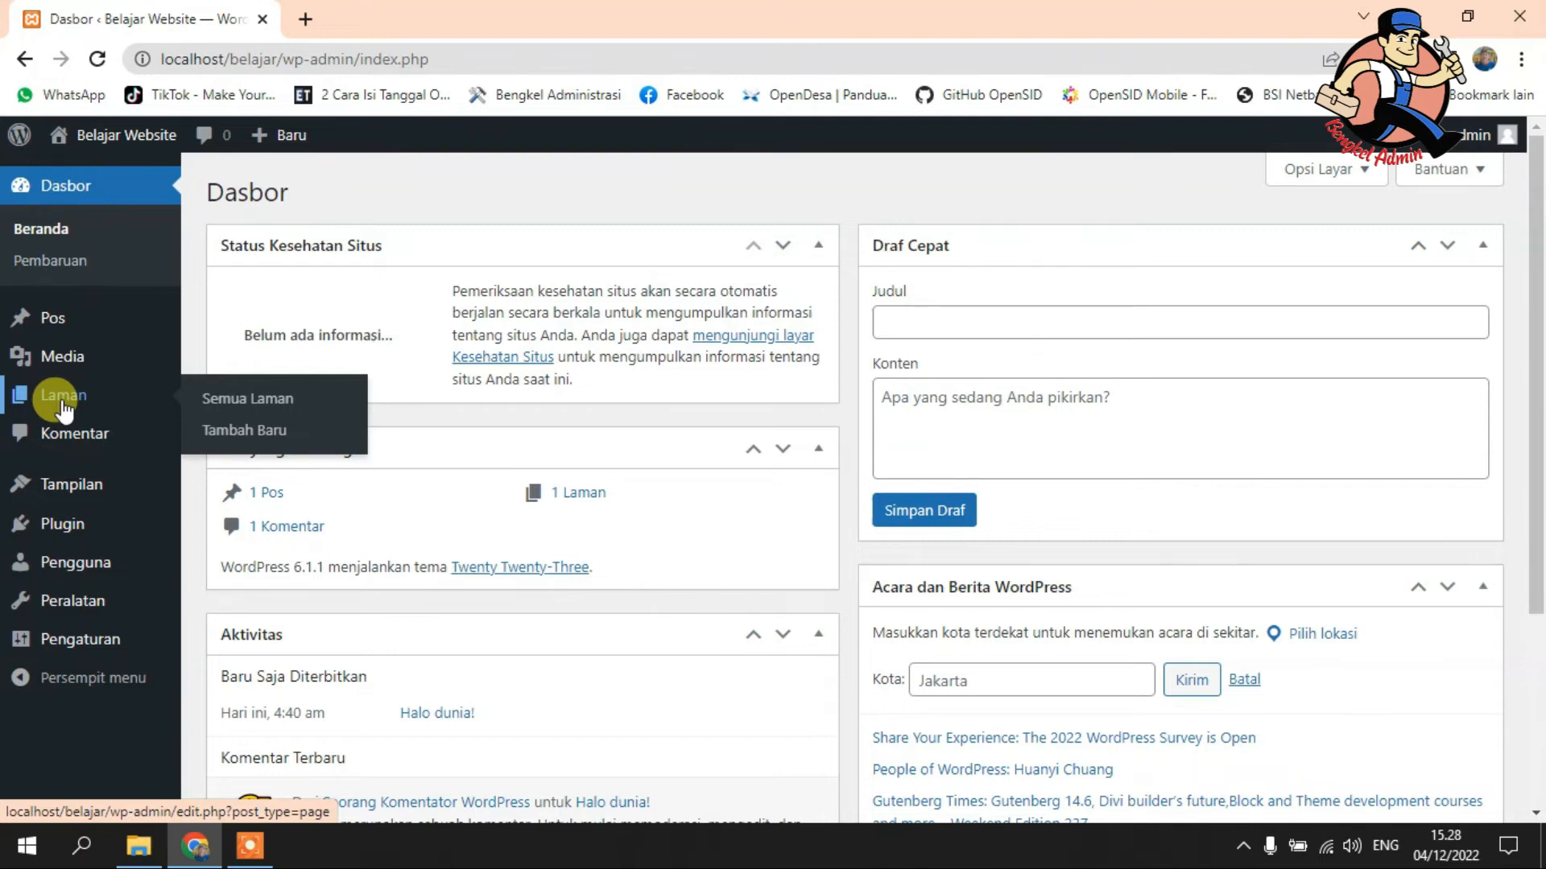
pyautogui.moveTo(76, 316)
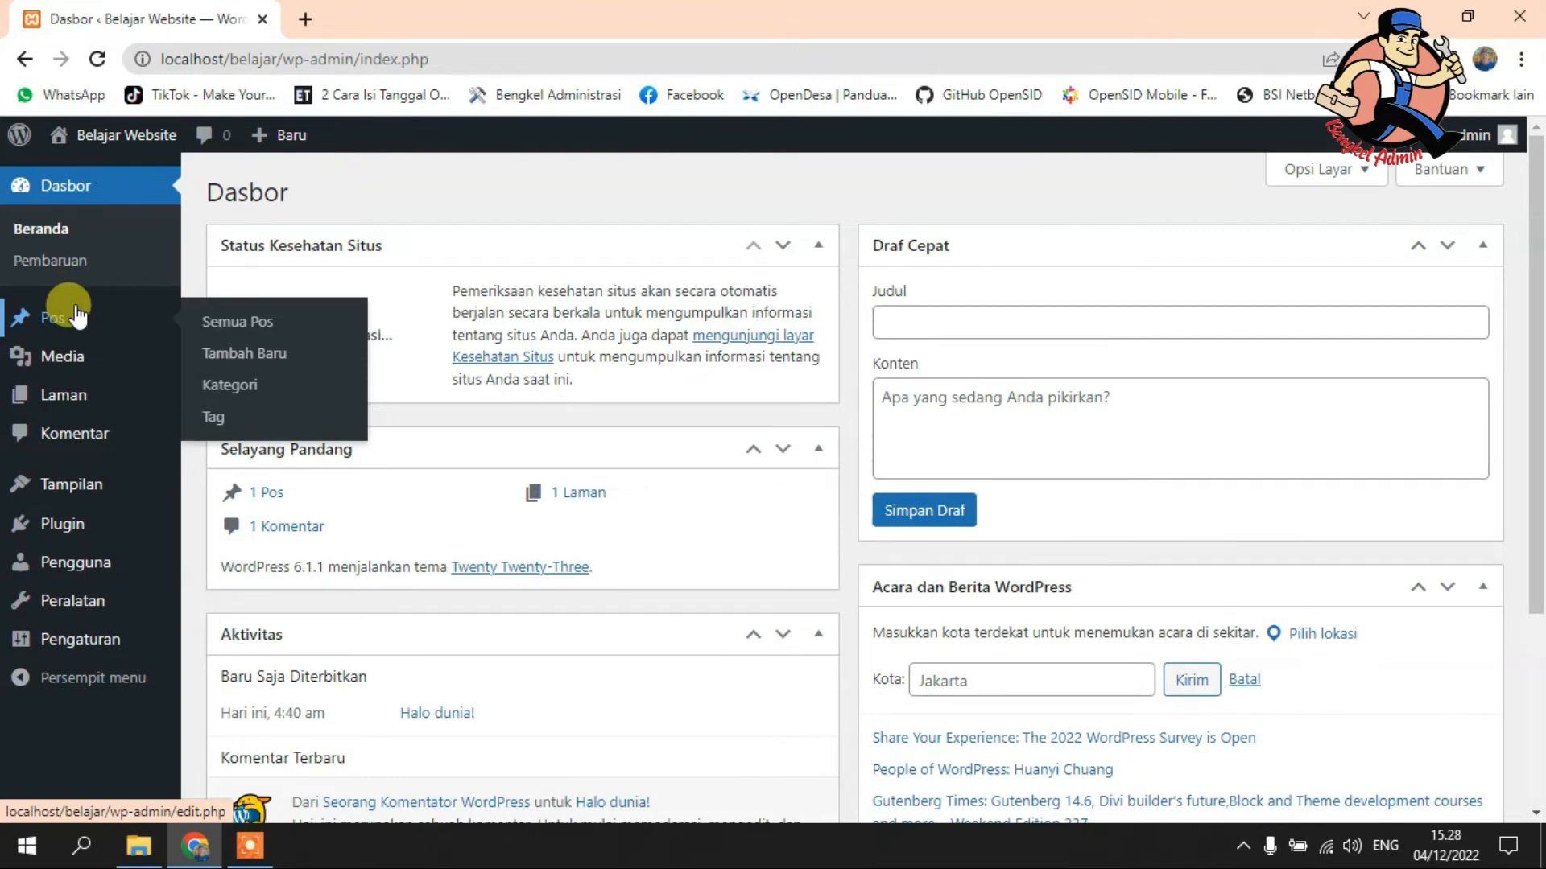
pyautogui.moveTo(77, 362)
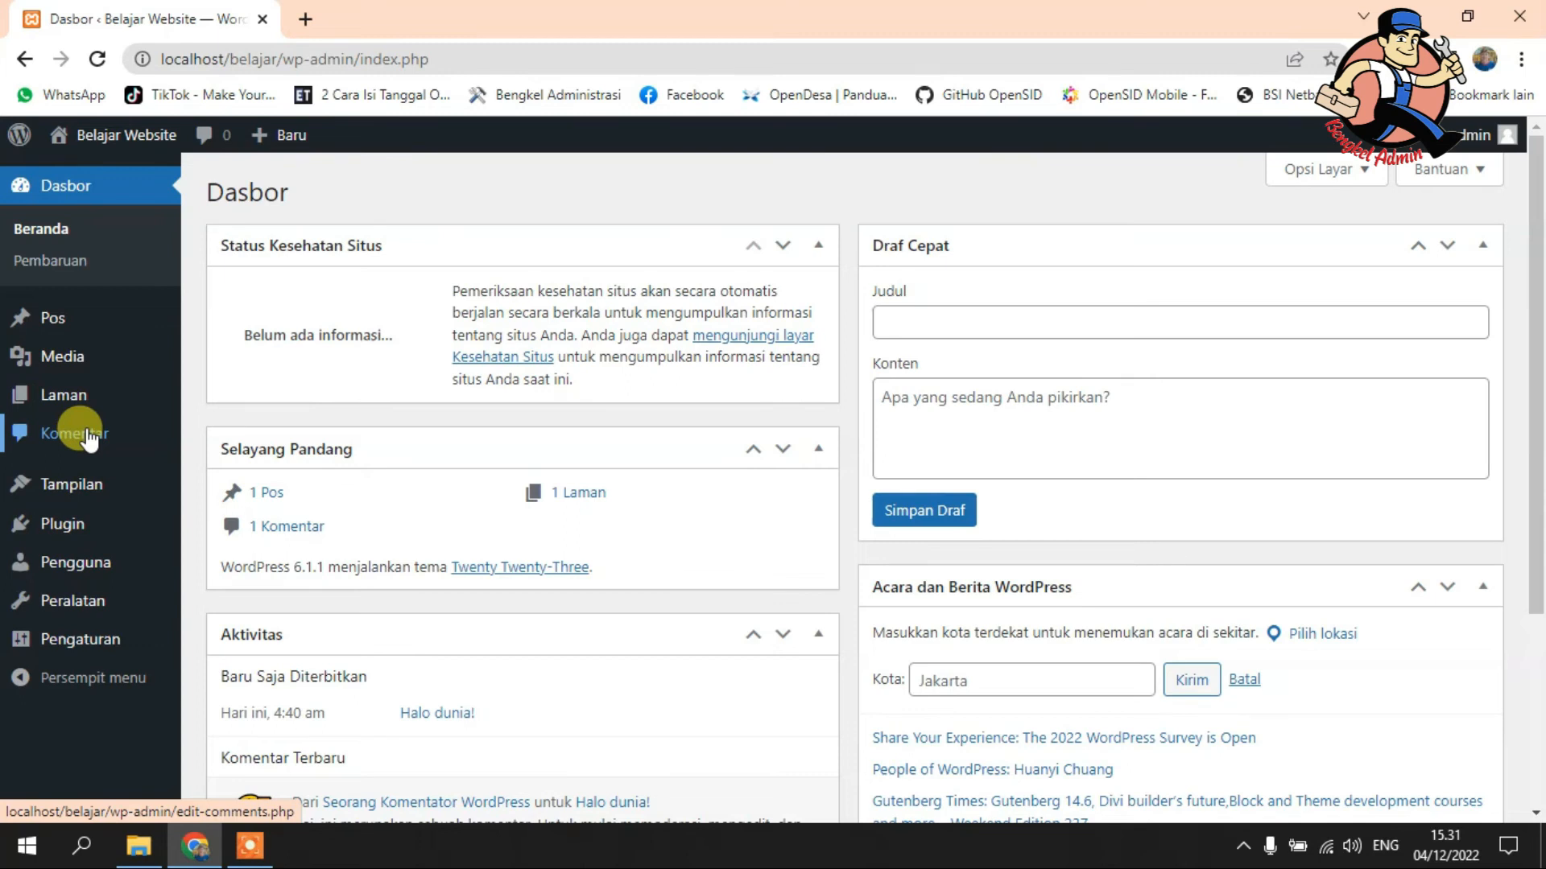
pyautogui.moveTo(68, 501)
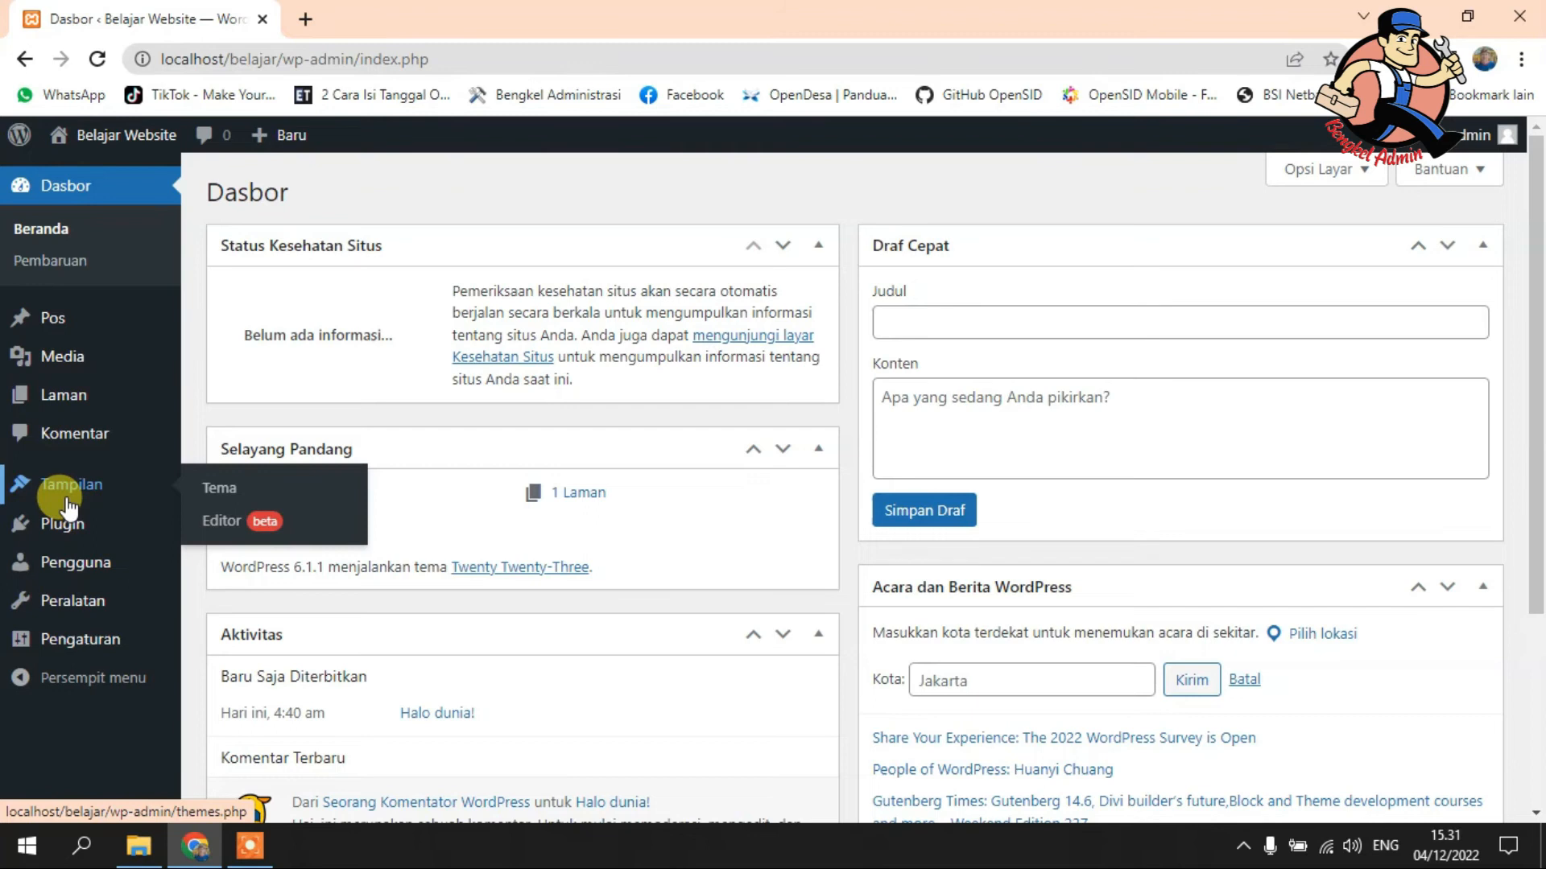
pyautogui.moveTo(68, 536)
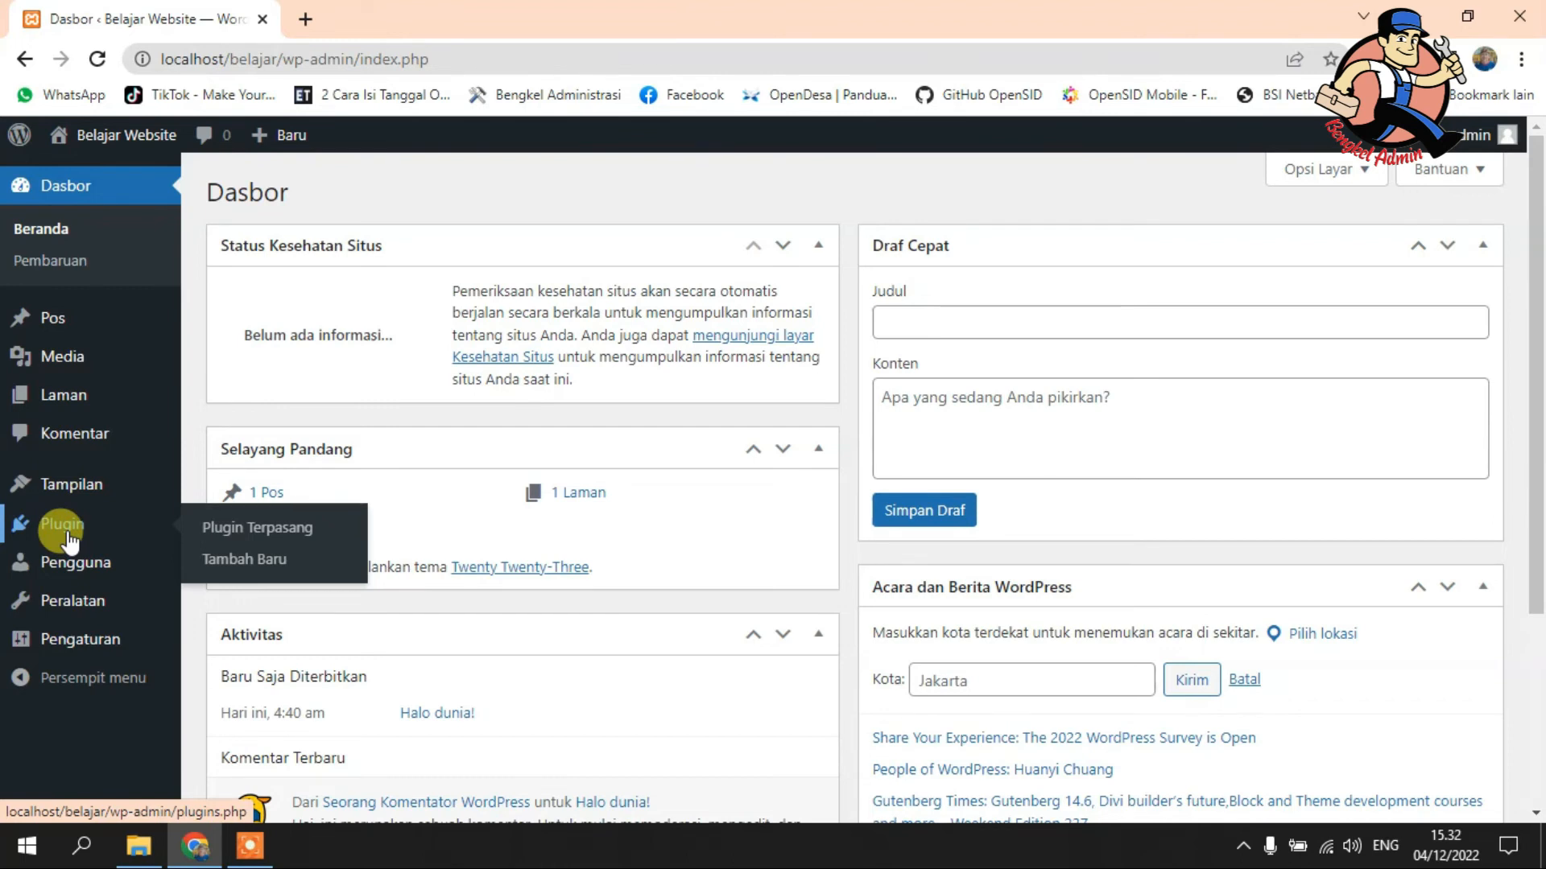
pyautogui.moveTo(53, 326)
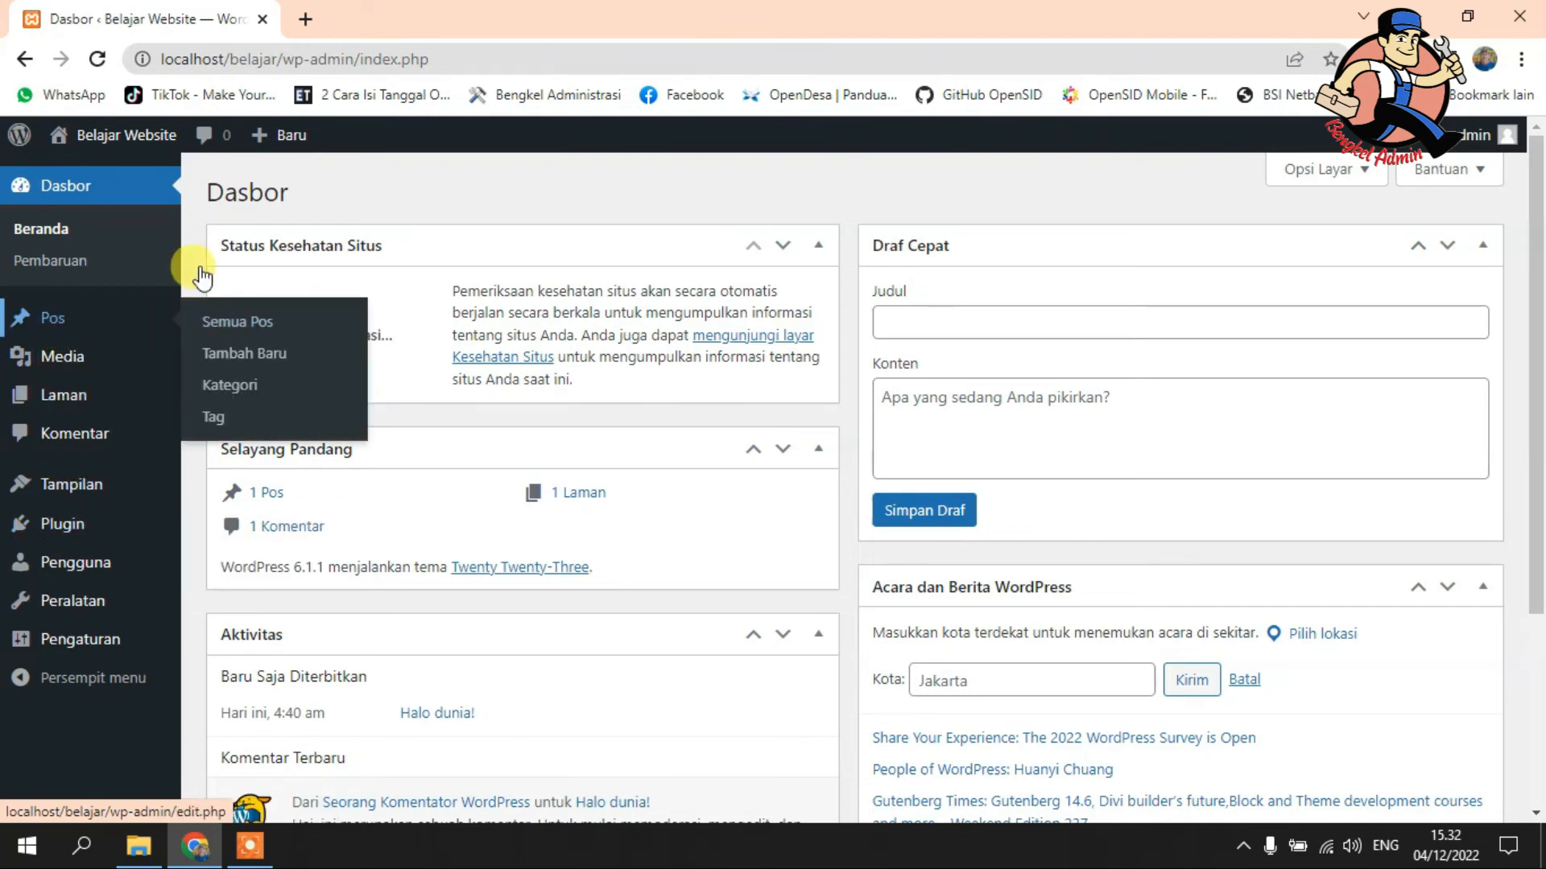
pyautogui.moveTo(269, 136)
pyautogui.click(283, 178)
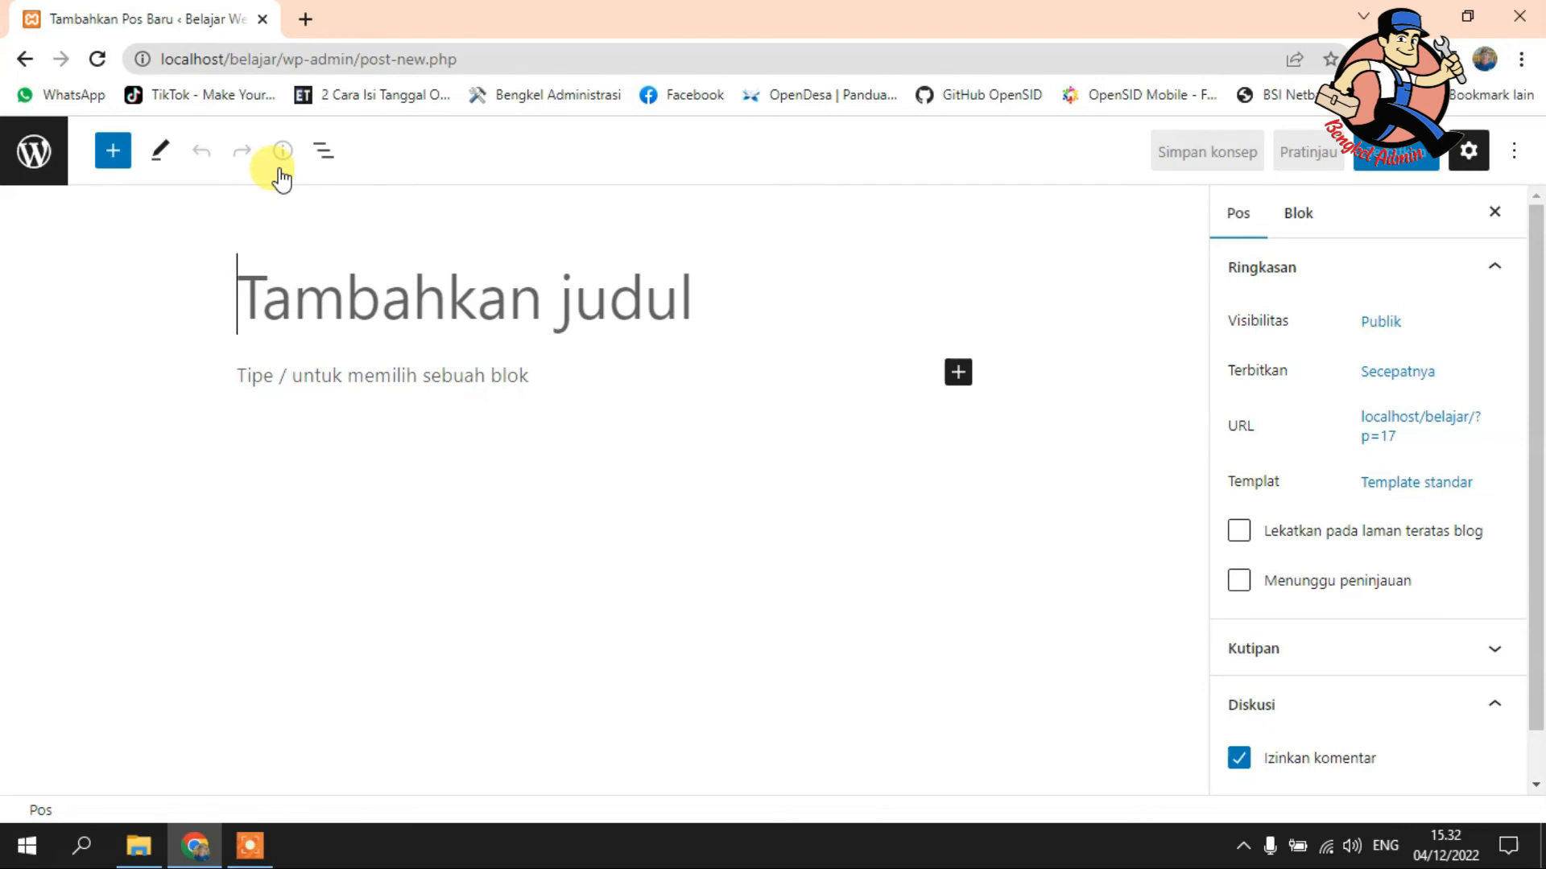
pyautogui.click(25, 59)
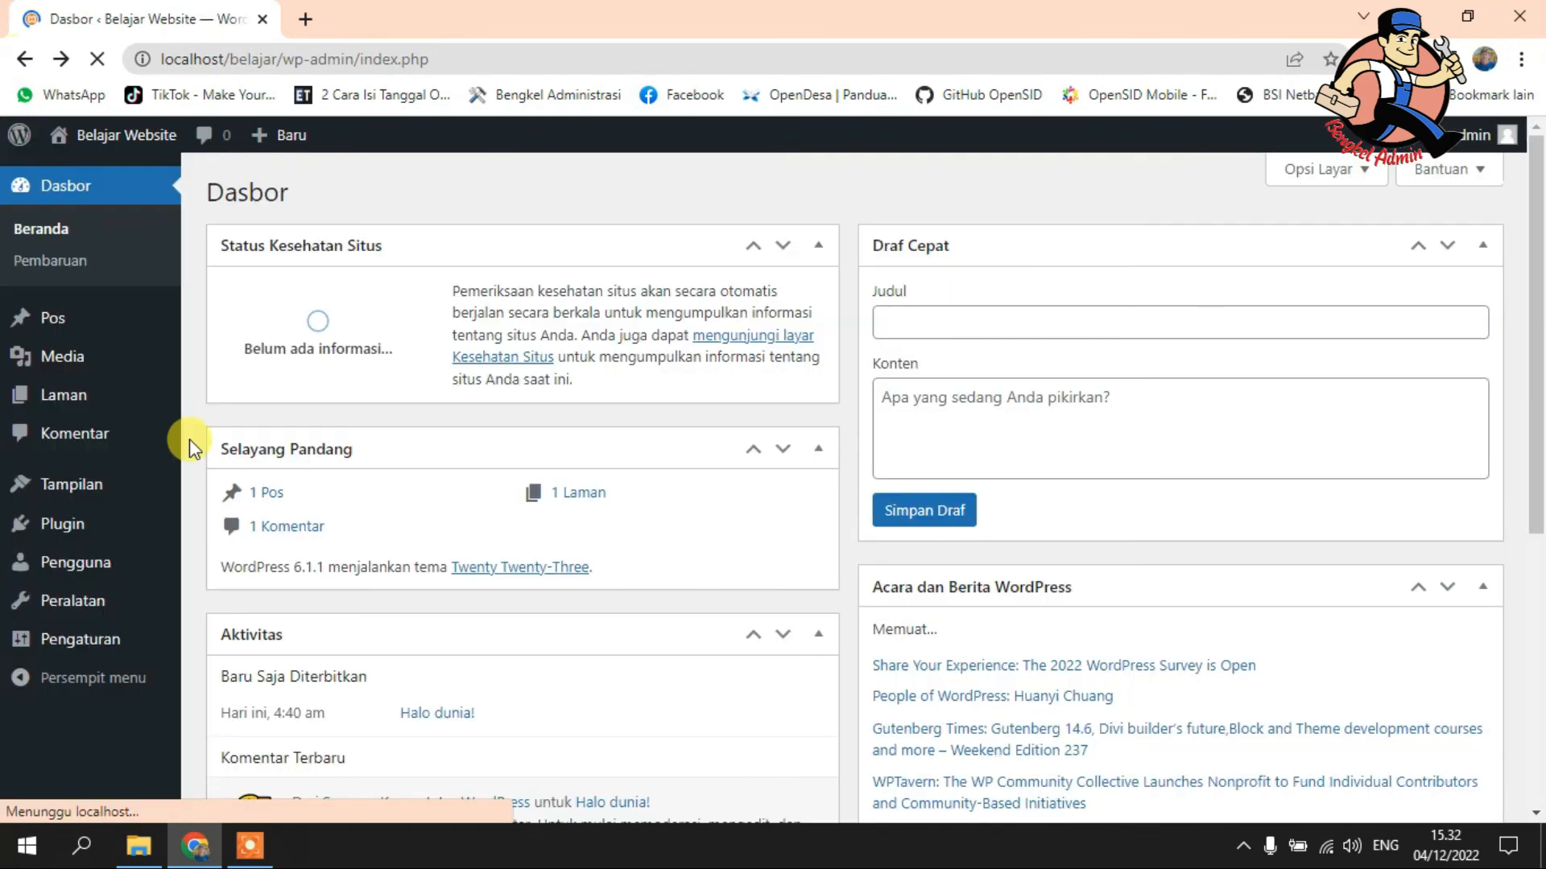
# - Open the Pengguna Tambah Baru form and expand its Peranan dropdown to show available roles
pyautogui.click(84, 567)
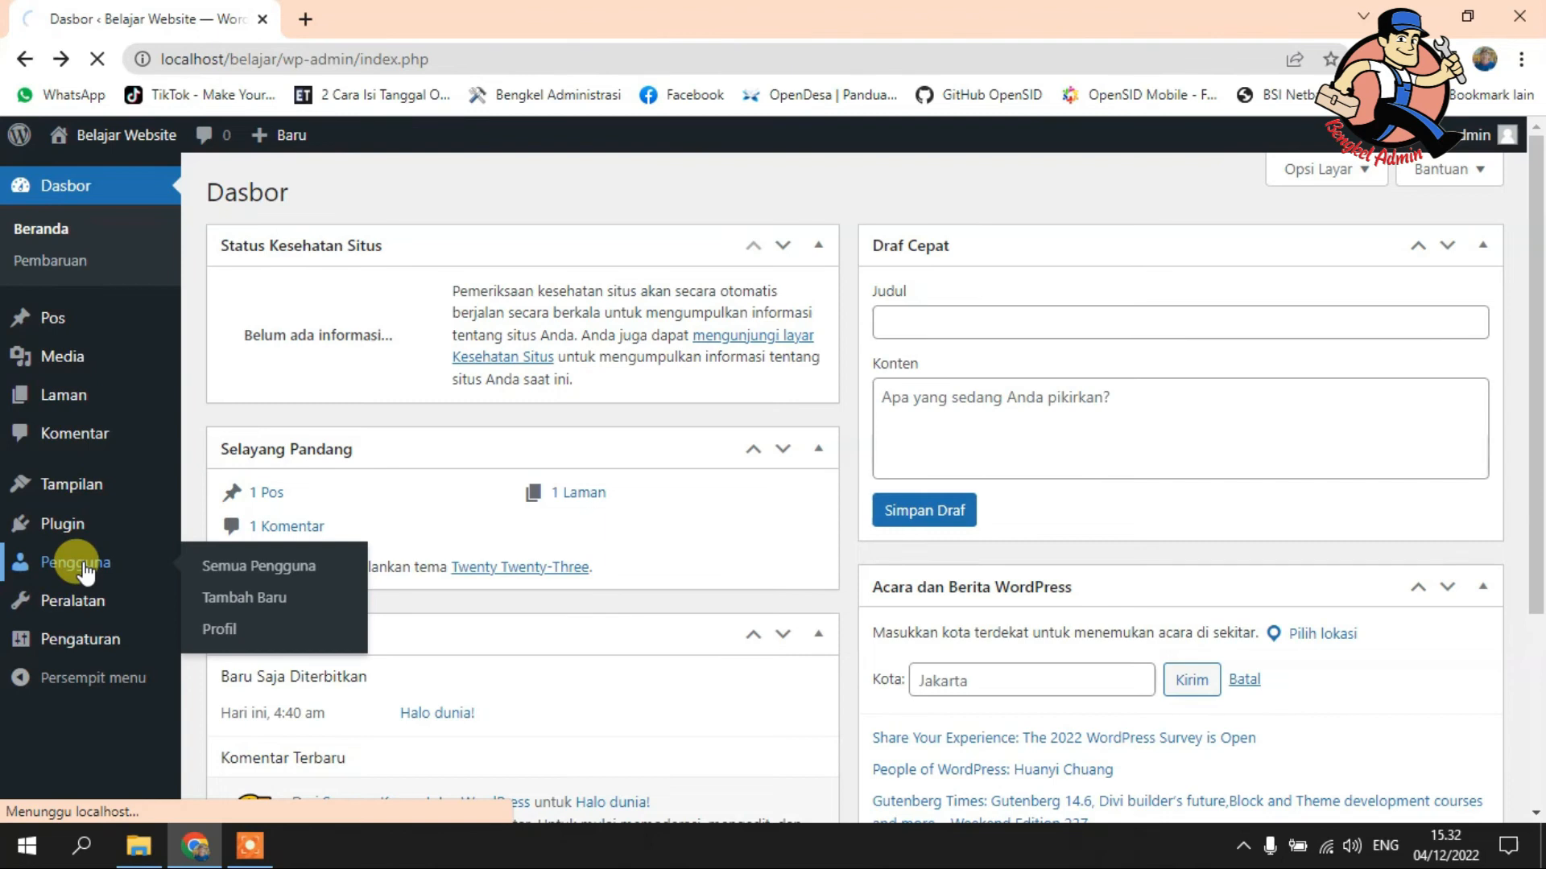
pyautogui.click(79, 562)
pyautogui.click(376, 195)
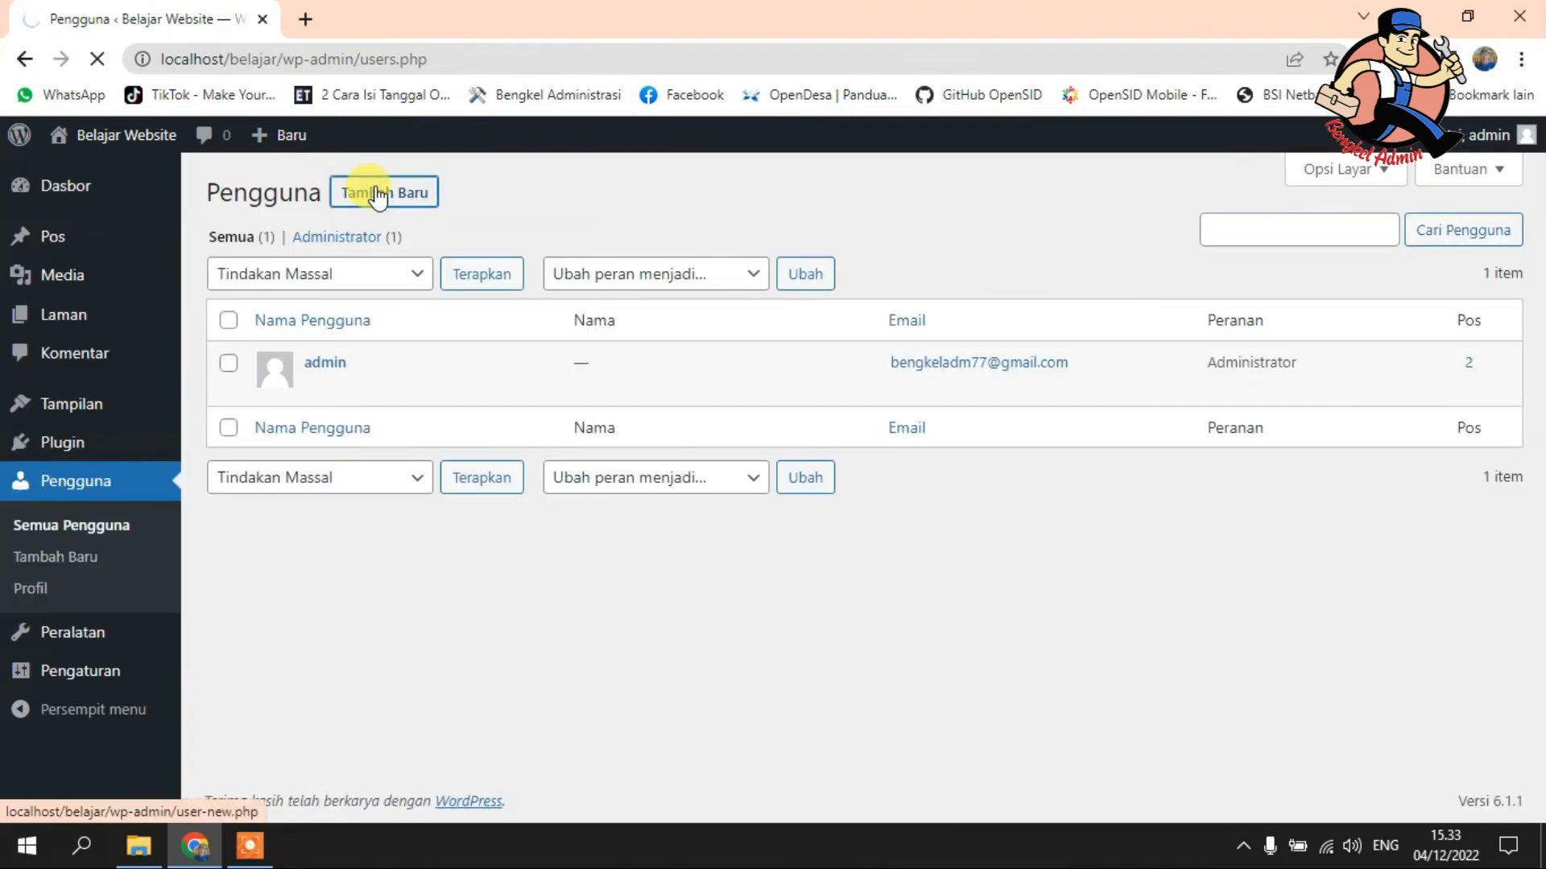
pyautogui.scroll(-5, 727, 708)
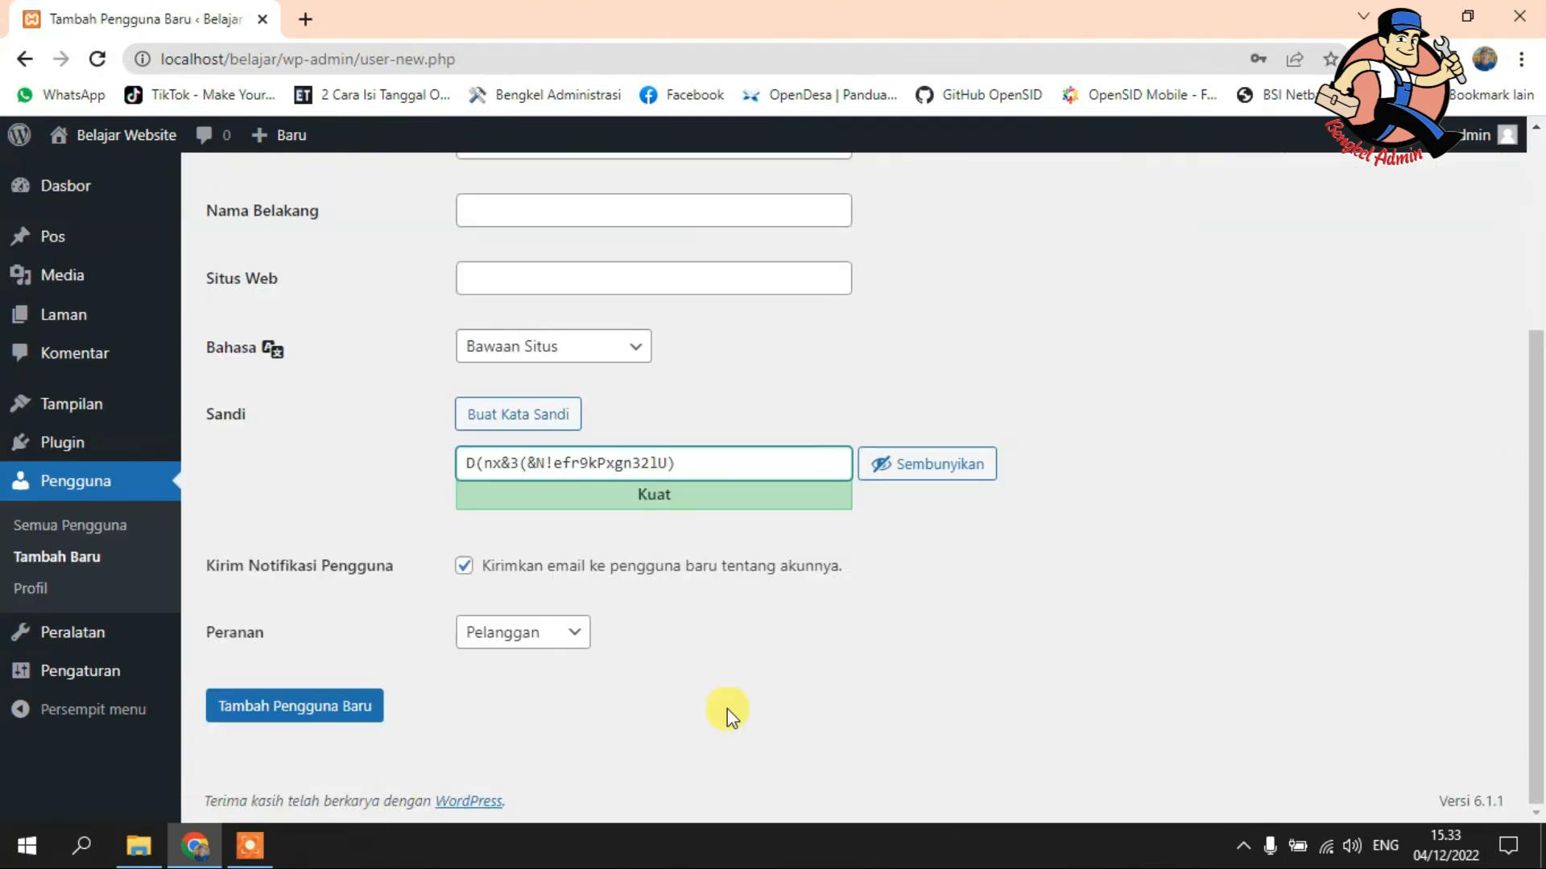
pyautogui.click(561, 633)
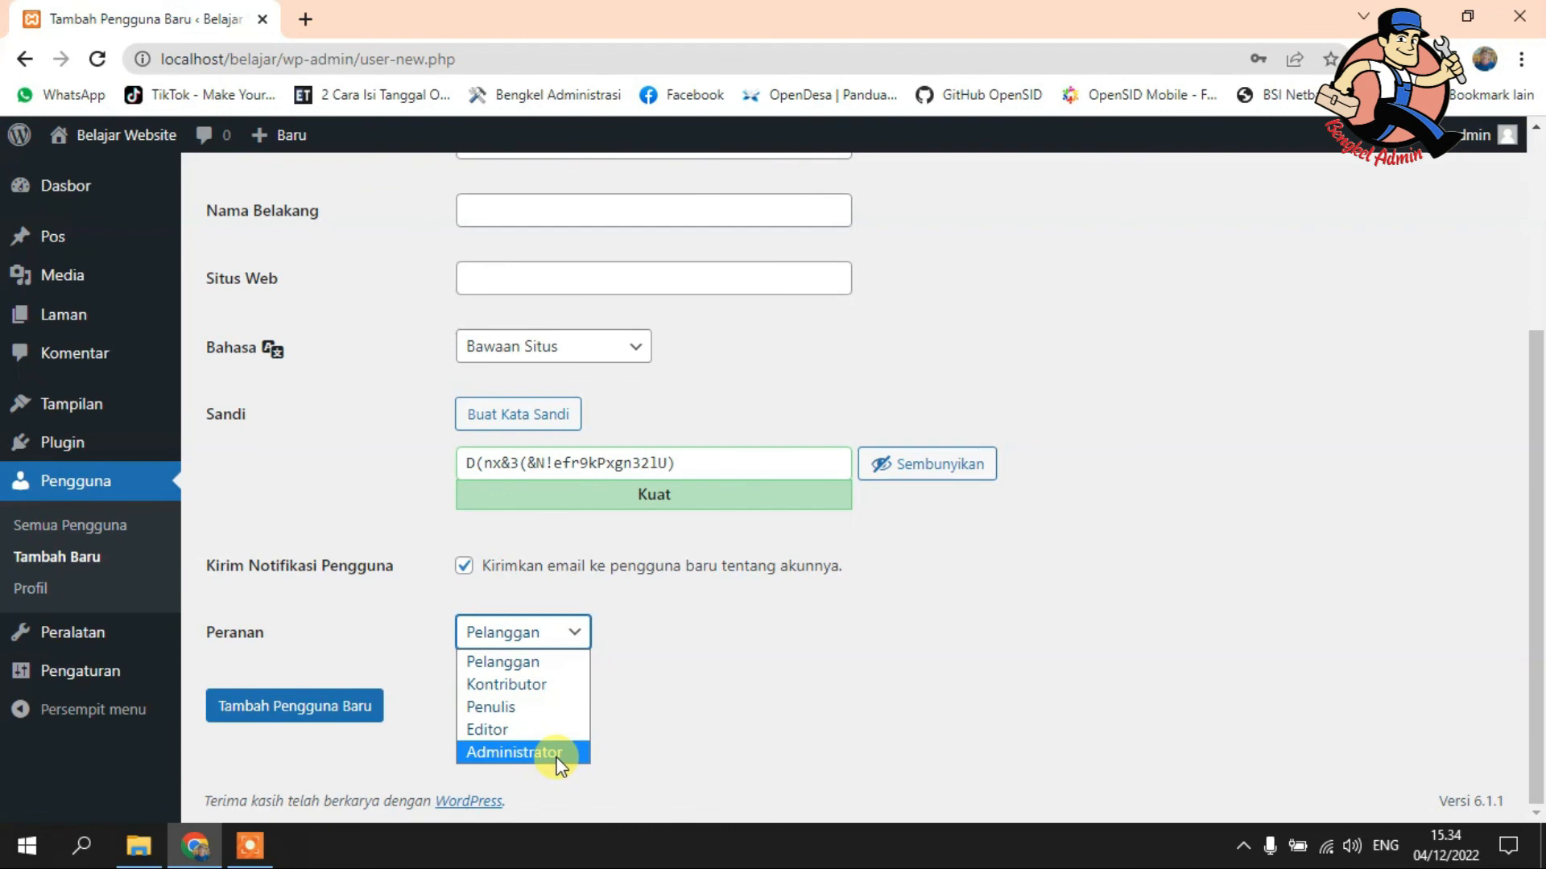
pyautogui.moveTo(113, 640)
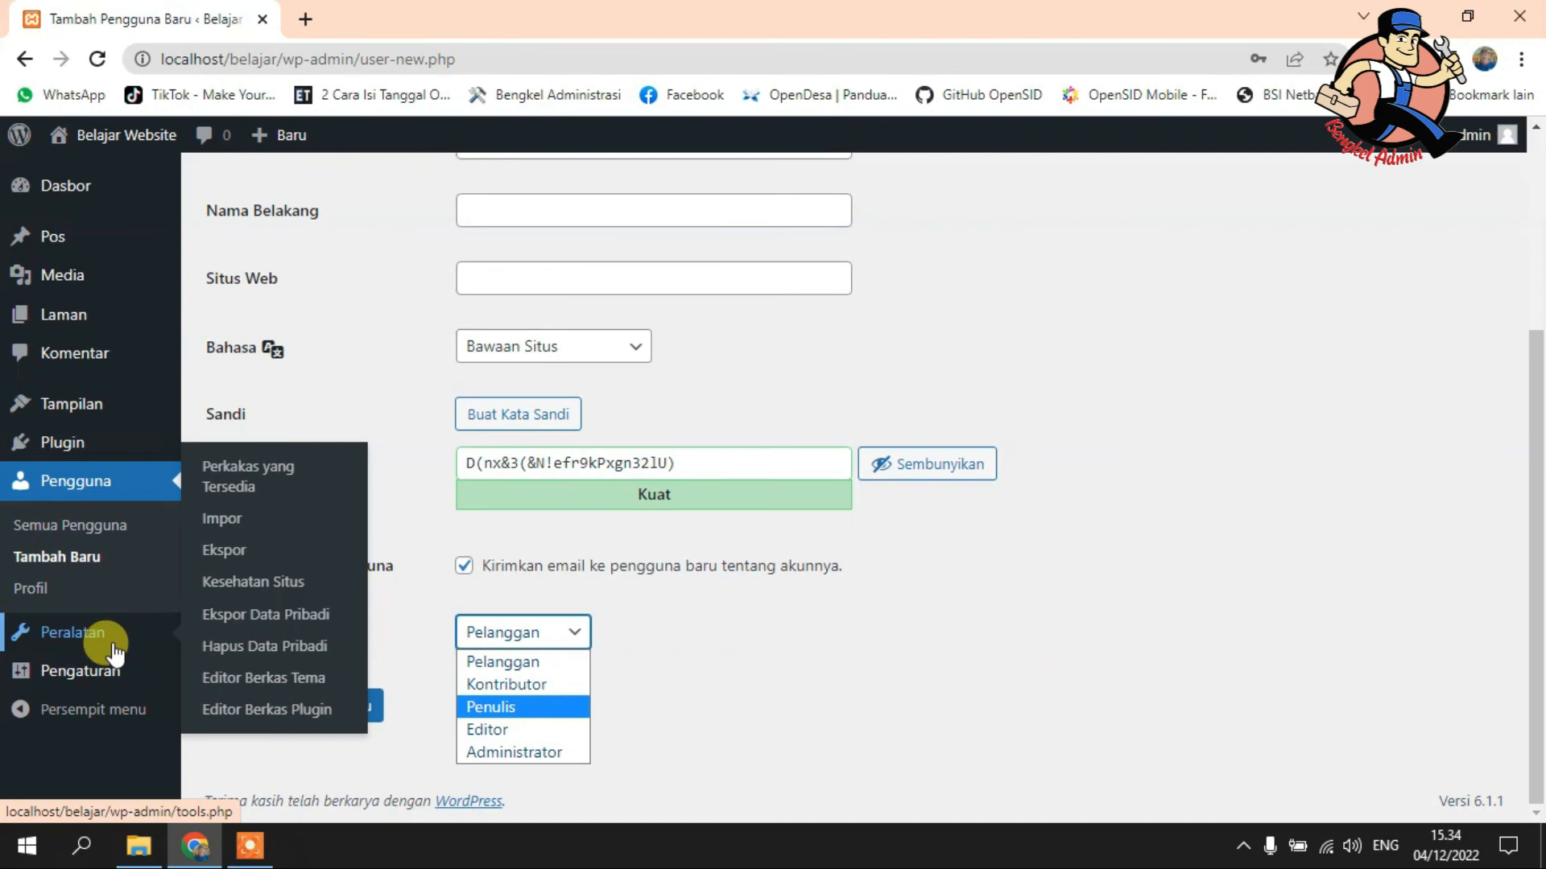
pyautogui.moveTo(115, 672)
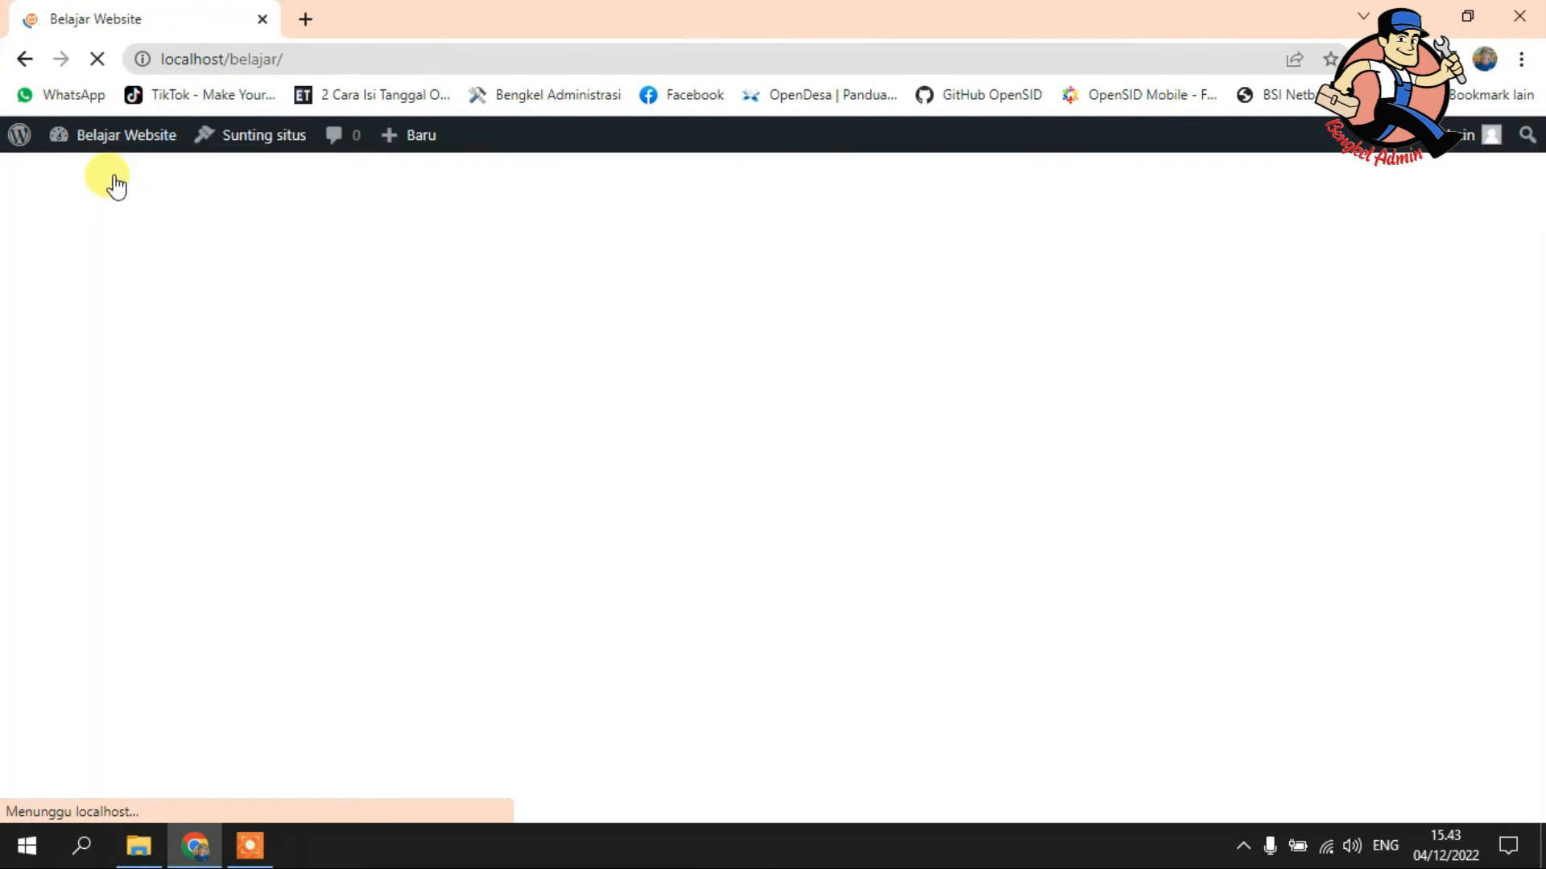
# - Scroll down and back up the Belajar Website front page past the Mindblown header and posts
pyautogui.scroll(-10, 1006, 251)
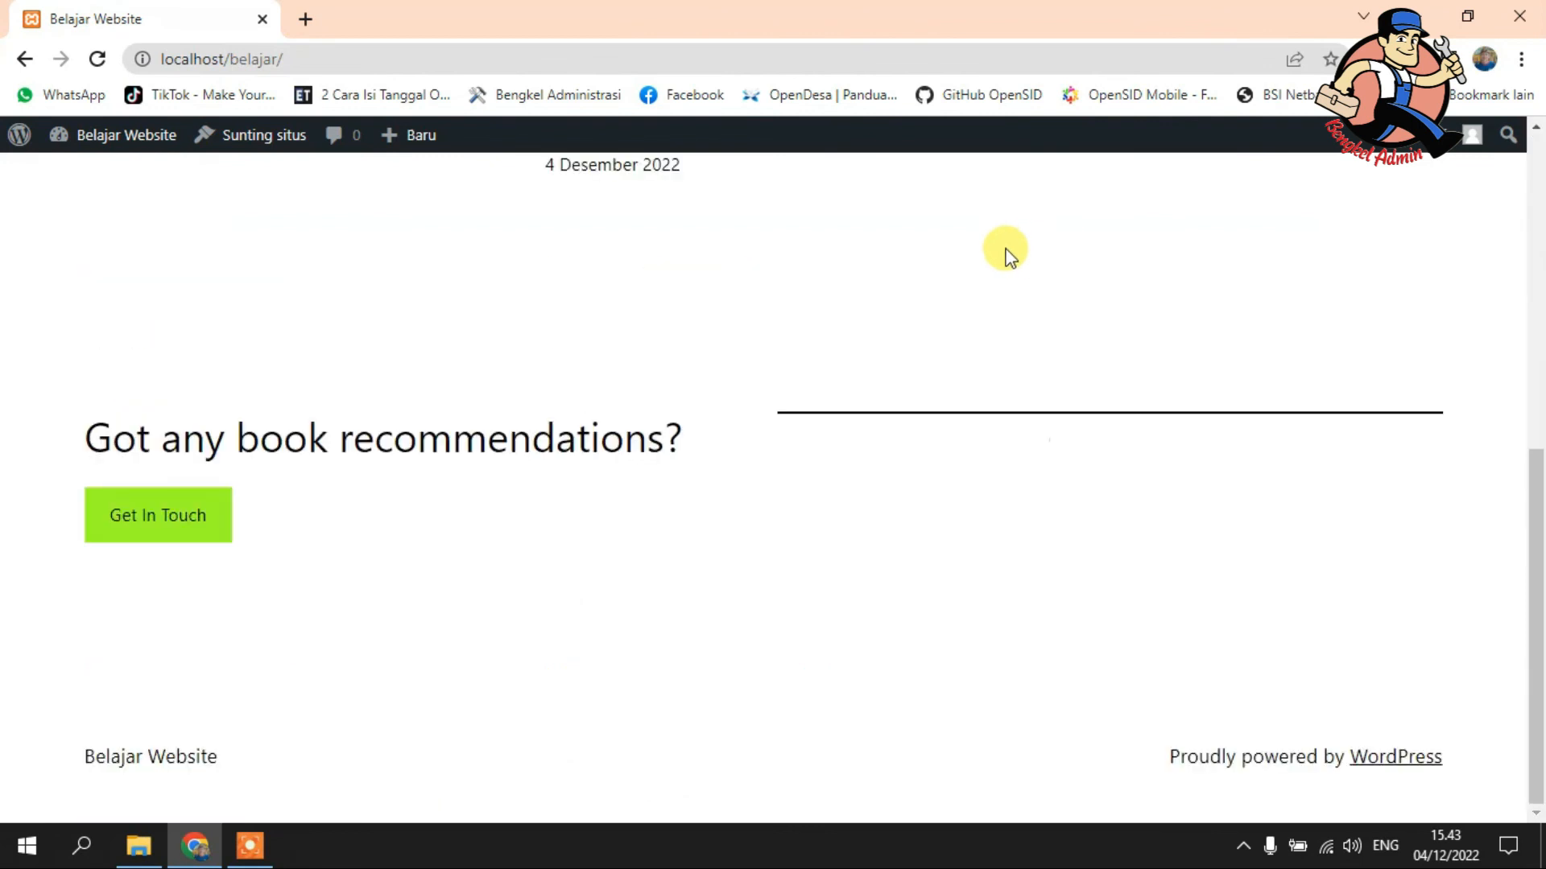
pyautogui.scroll(10, 1012, 253)
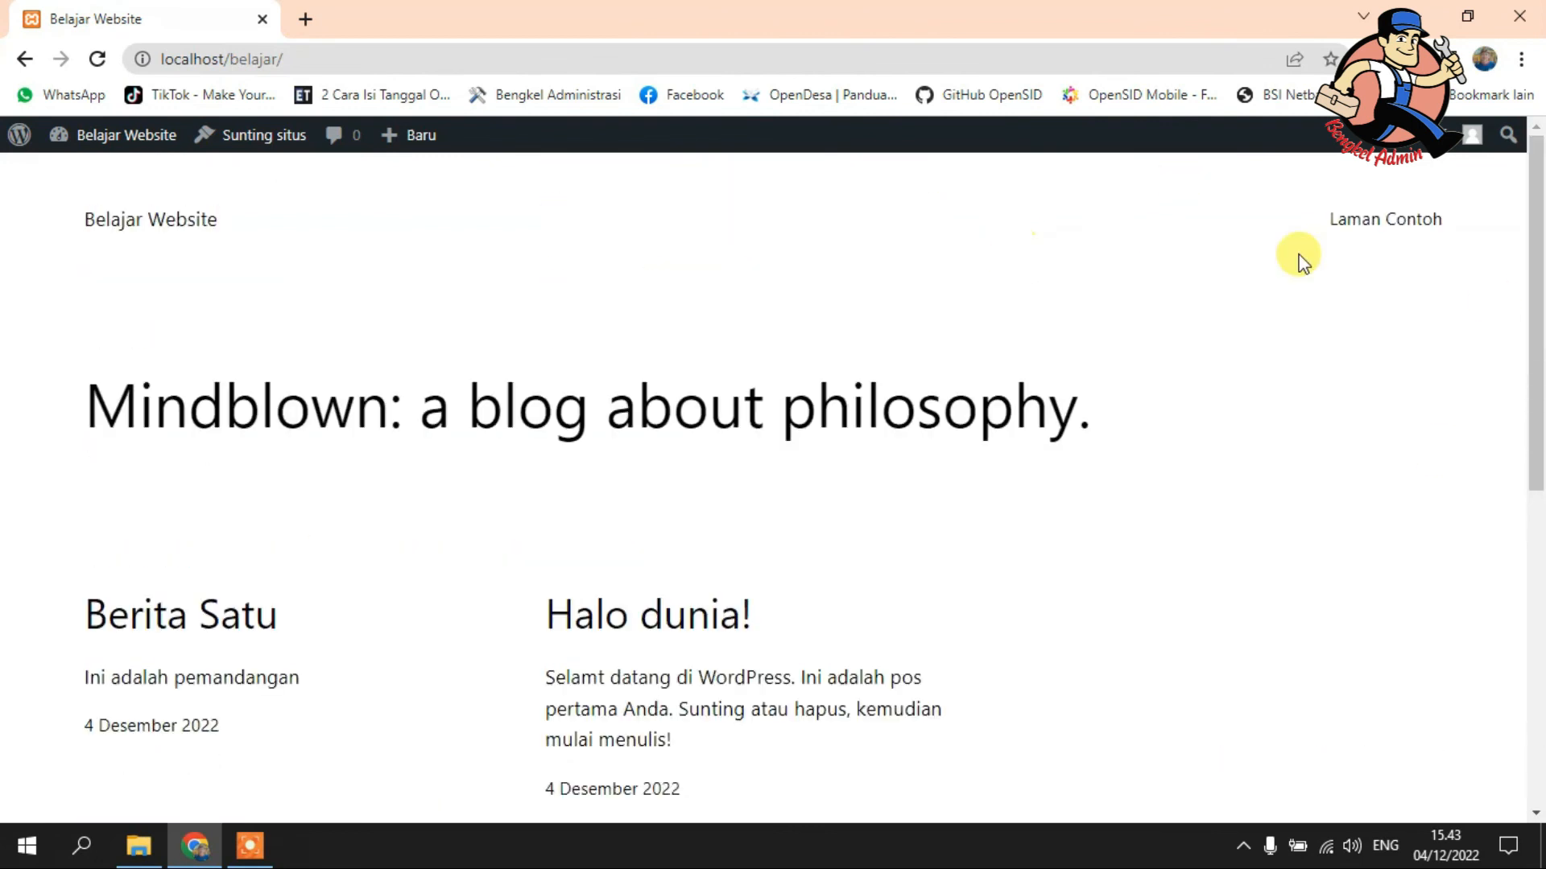